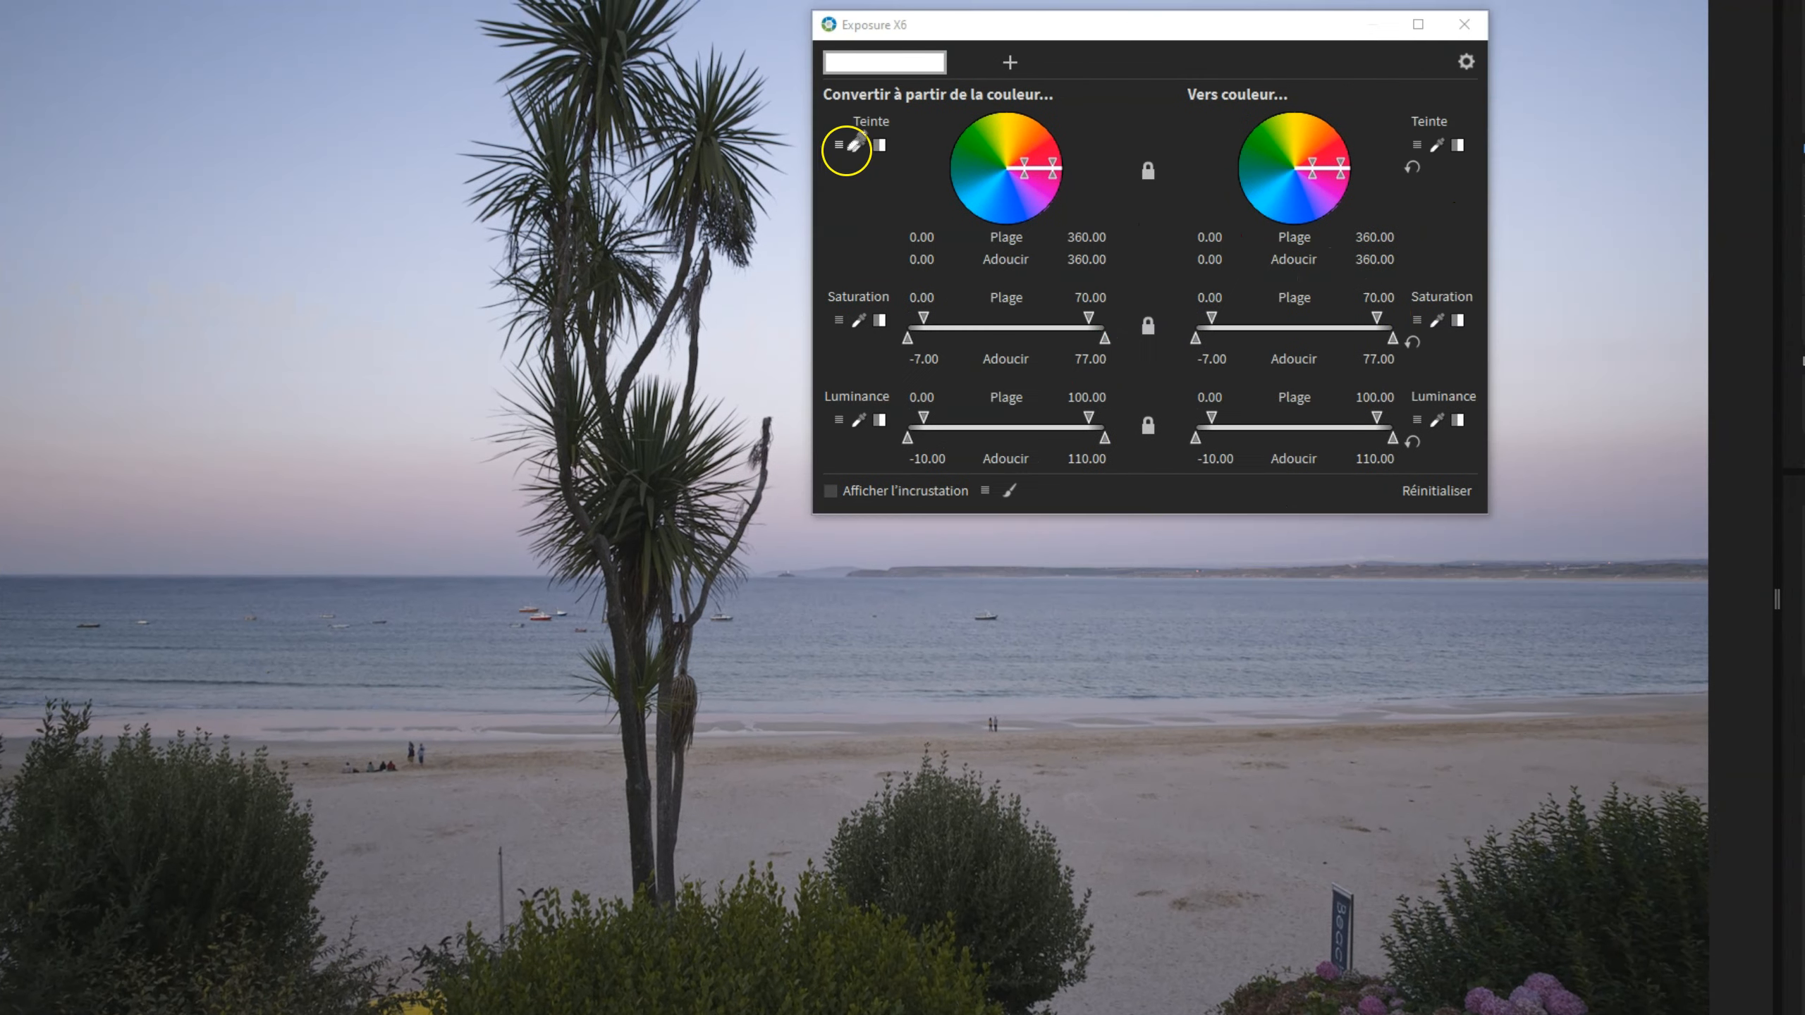
# Sample the foreground bush's green as the source hue and shift the target hue to reds, with a range of 15.10 to 52.44.
pyautogui.click(856, 146)
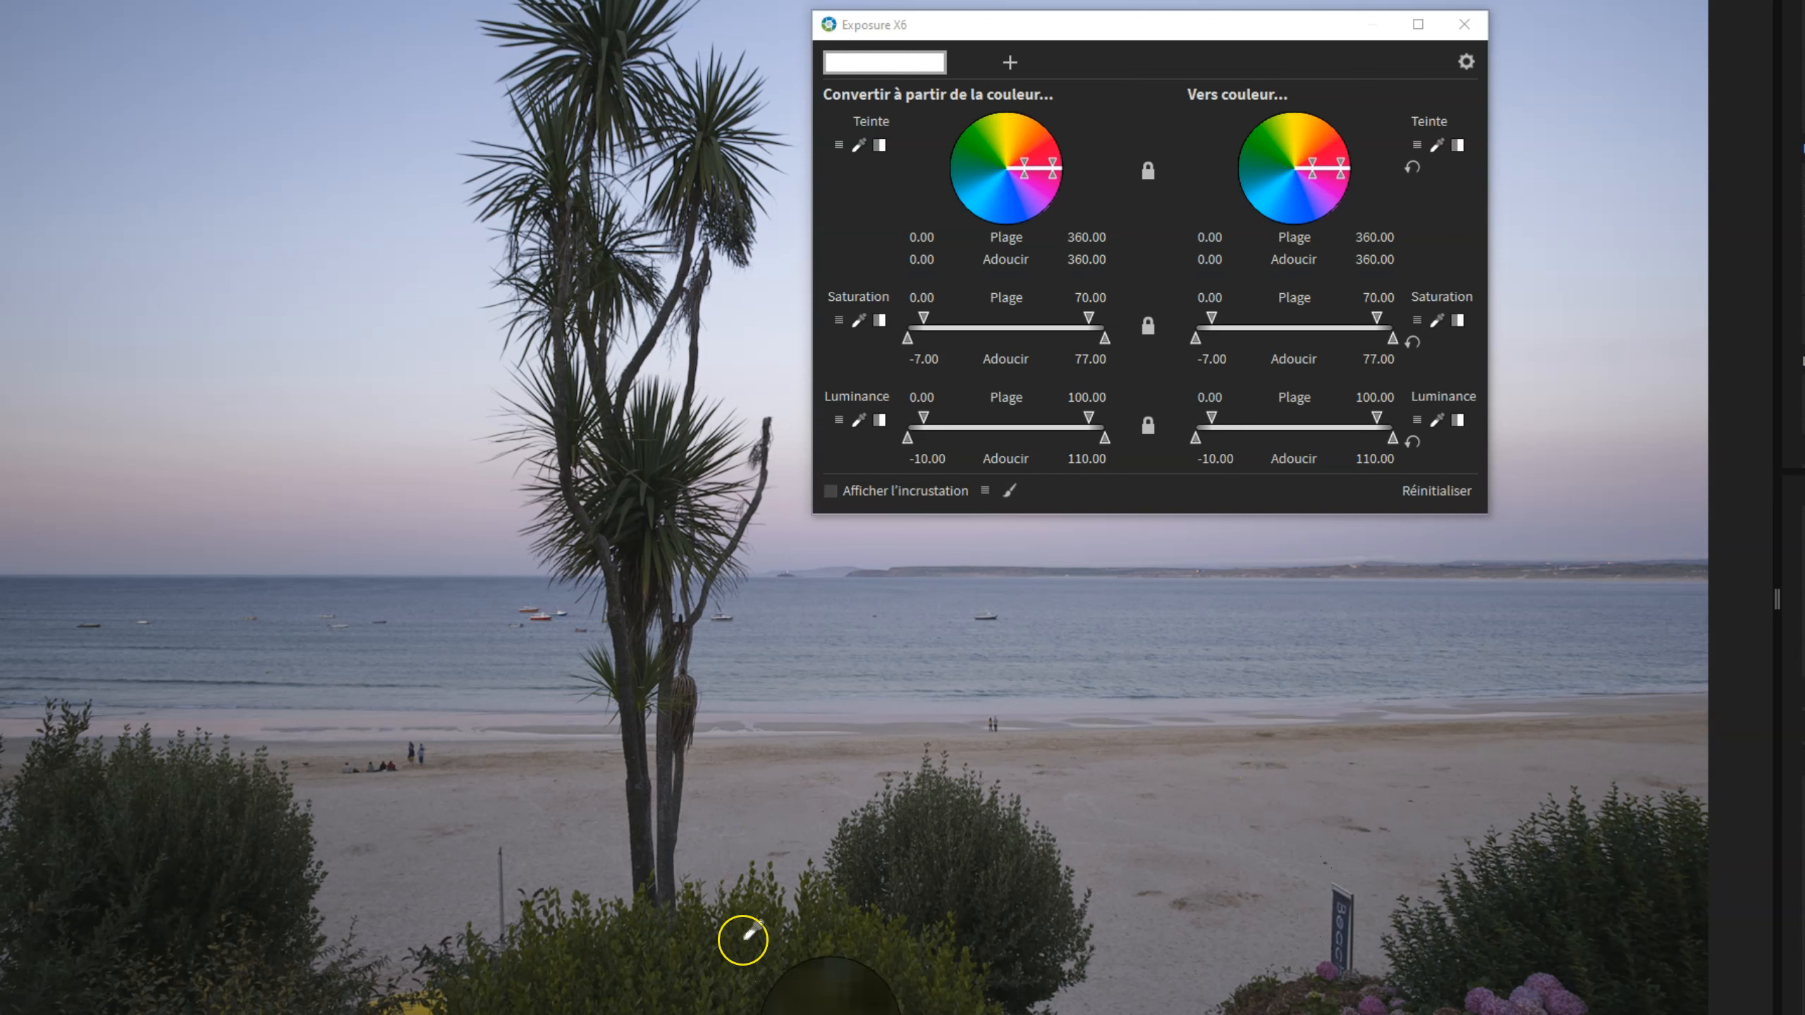
pyautogui.click(748, 937)
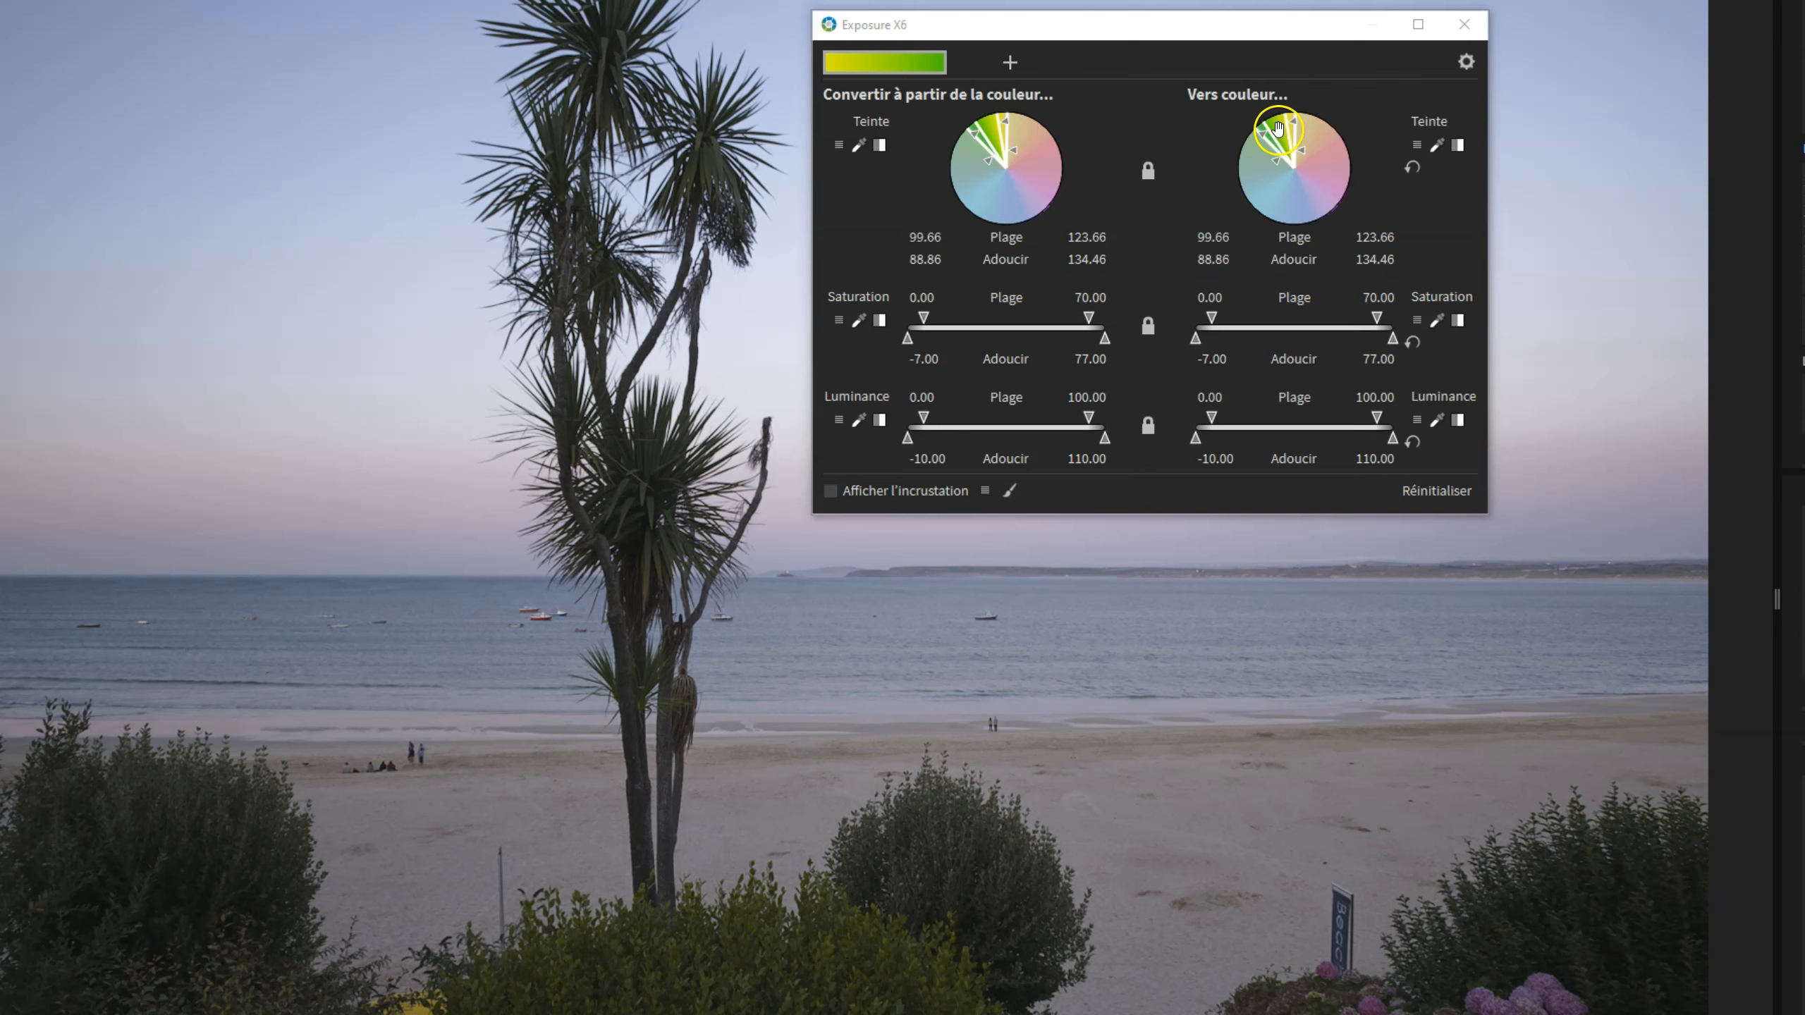
pyautogui.click(1222, 114)
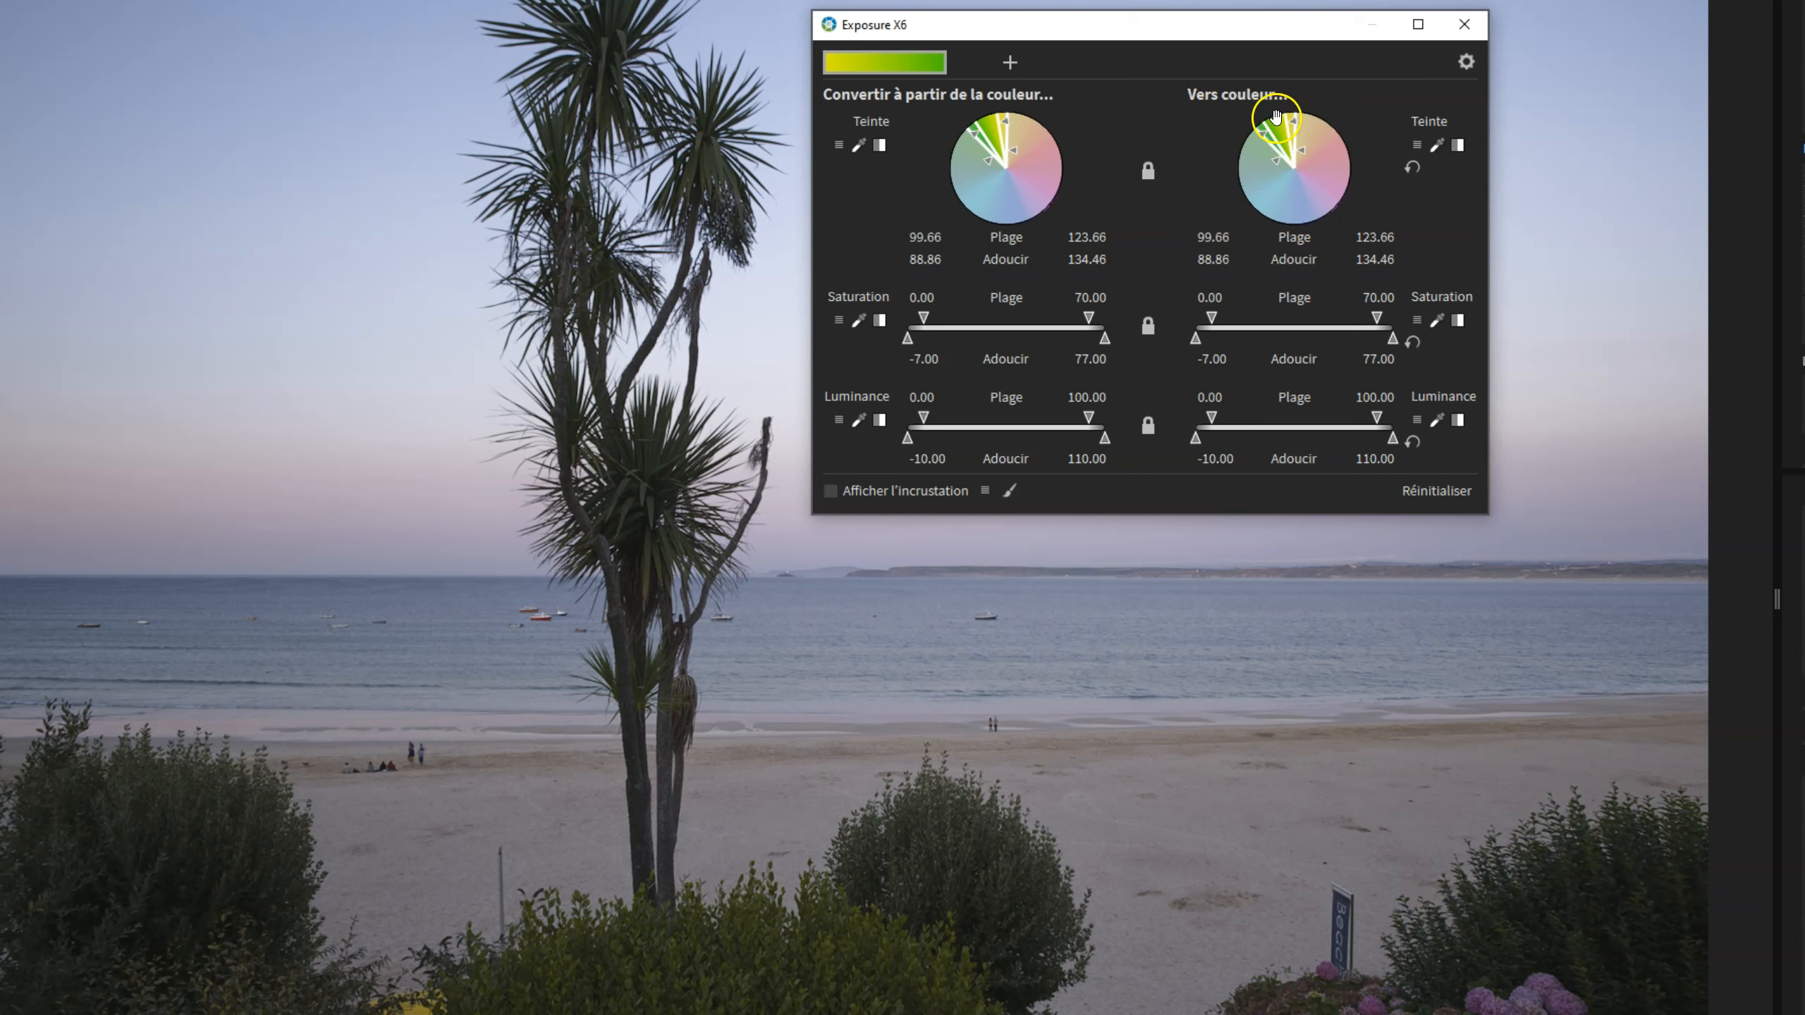
pyautogui.moveTo(1277, 134); pyautogui.dragTo(1273, 135)
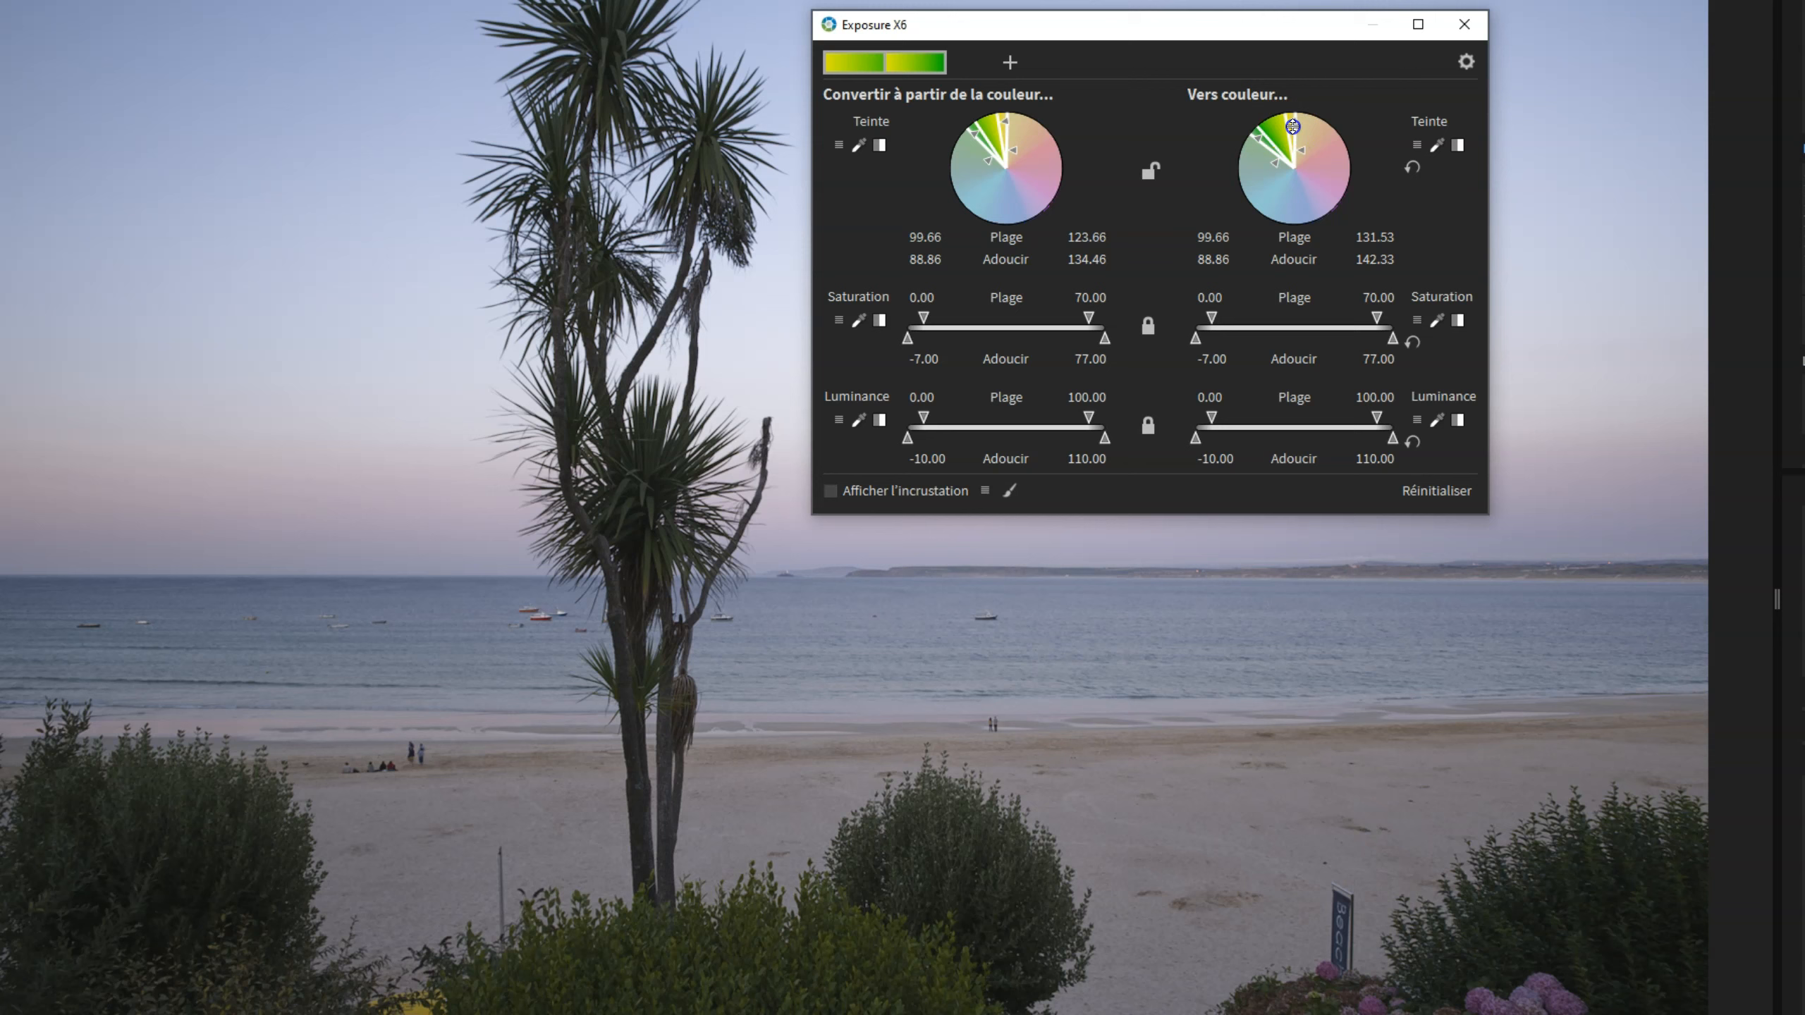
pyautogui.moveTo(1286, 126); pyautogui.dragTo(1290, 124)
pyautogui.moveTo(1276, 125); pyautogui.dragTo(1347, 133)
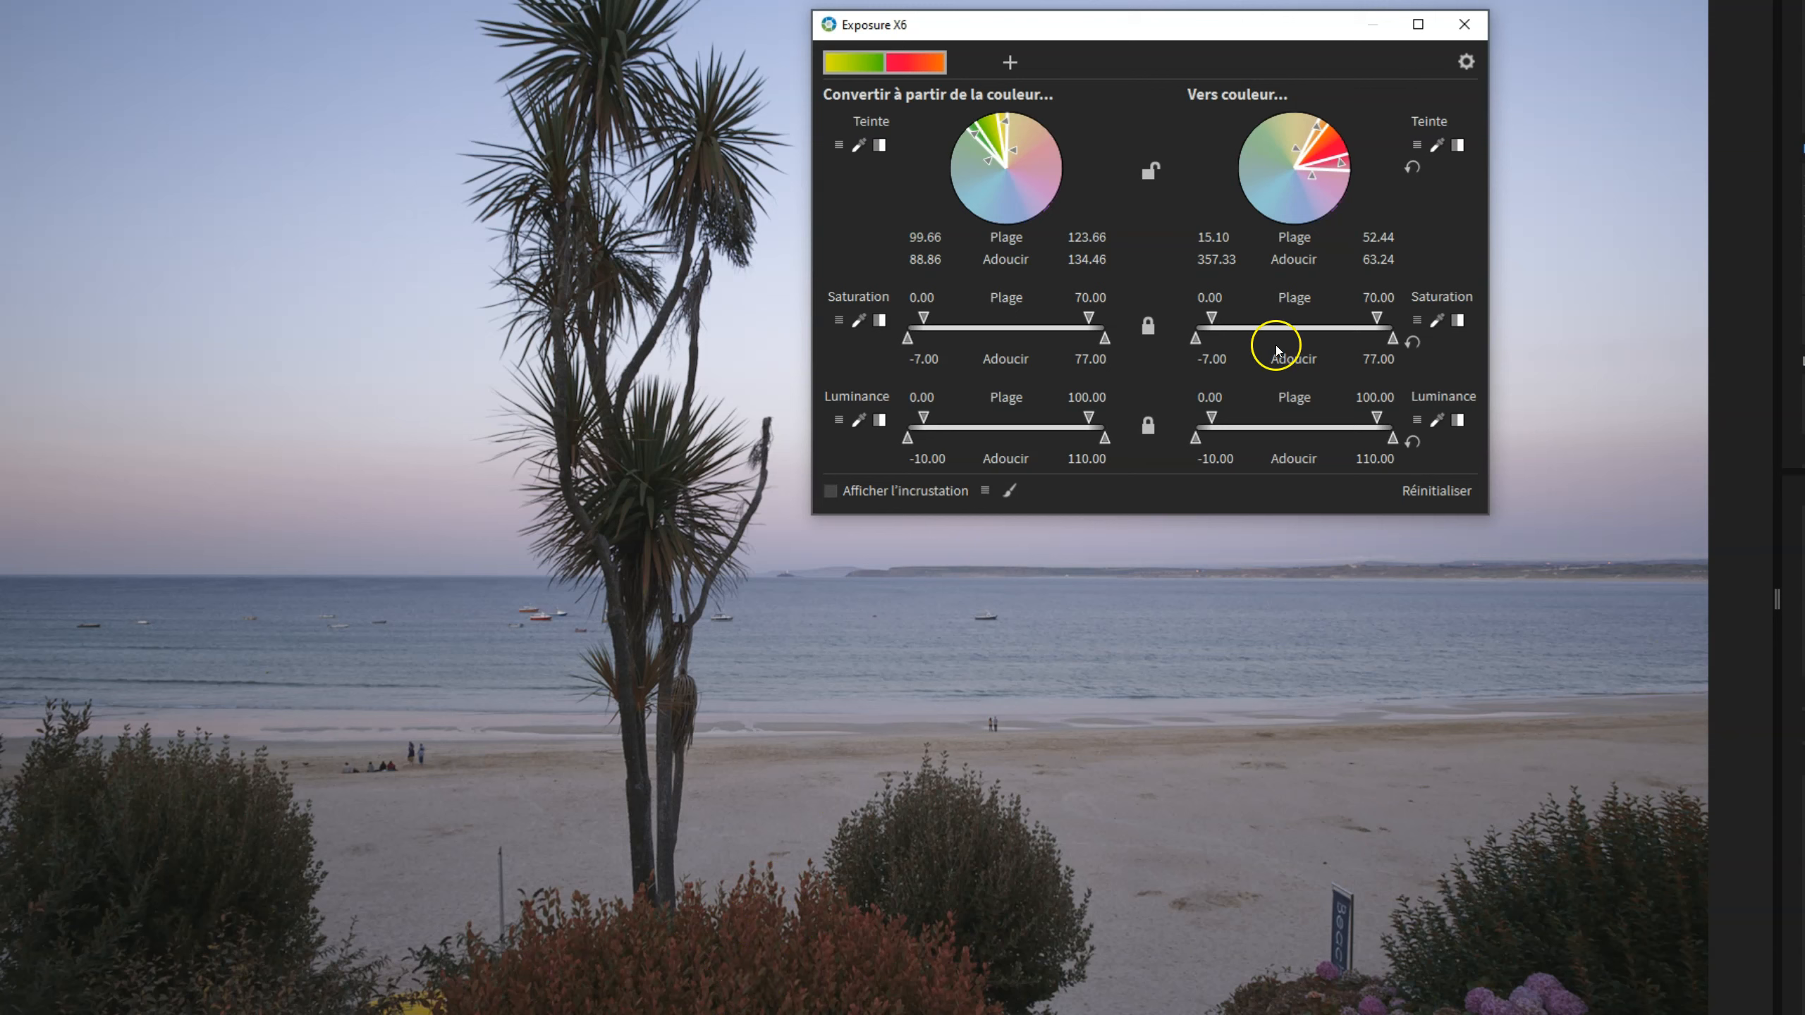
# Narrow the target color's saturation range to 17.57–55.00 and its luminance range to 7.35–66.94.
pyautogui.moveTo(1216, 320)
pyautogui.mouseDown()
pyautogui.moveTo(1290, 318)
pyautogui.moveTo(1249, 320)
pyautogui.mouseUp()
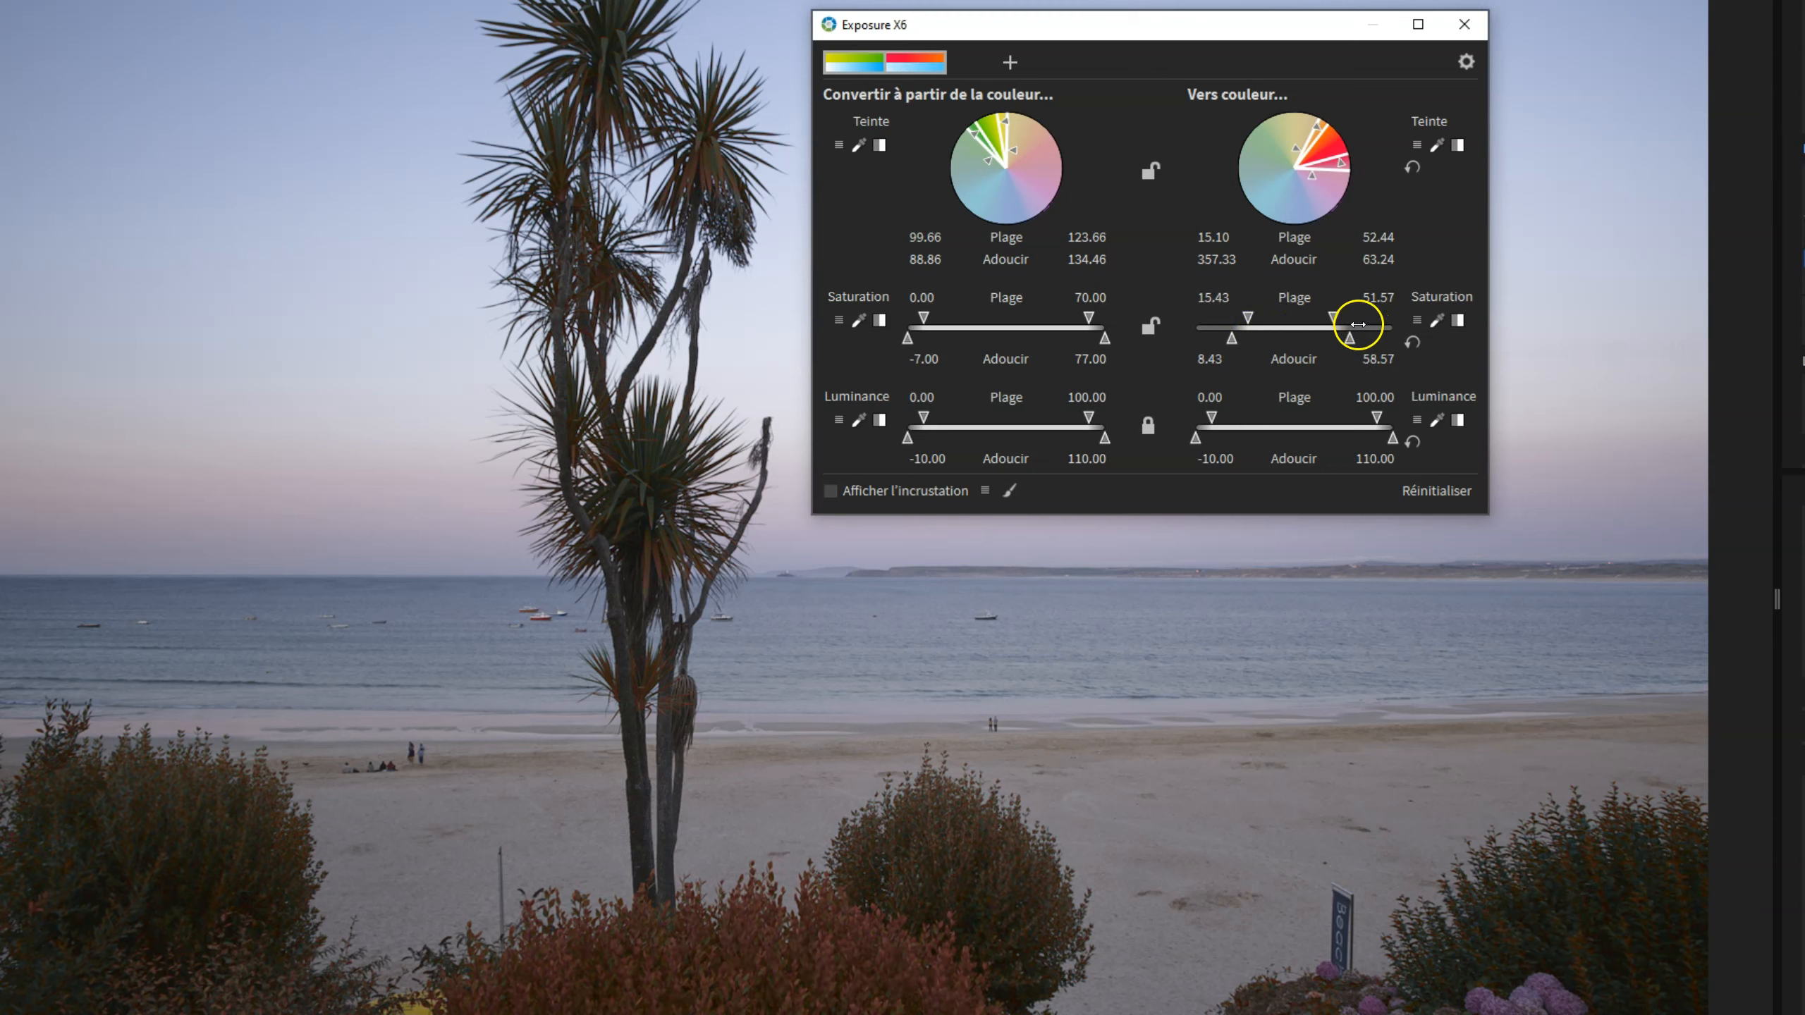
pyautogui.moveTo(1228, 344); pyautogui.dragTo(1226, 345)
pyautogui.moveTo(1211, 418); pyautogui.dragTo(1220, 423)
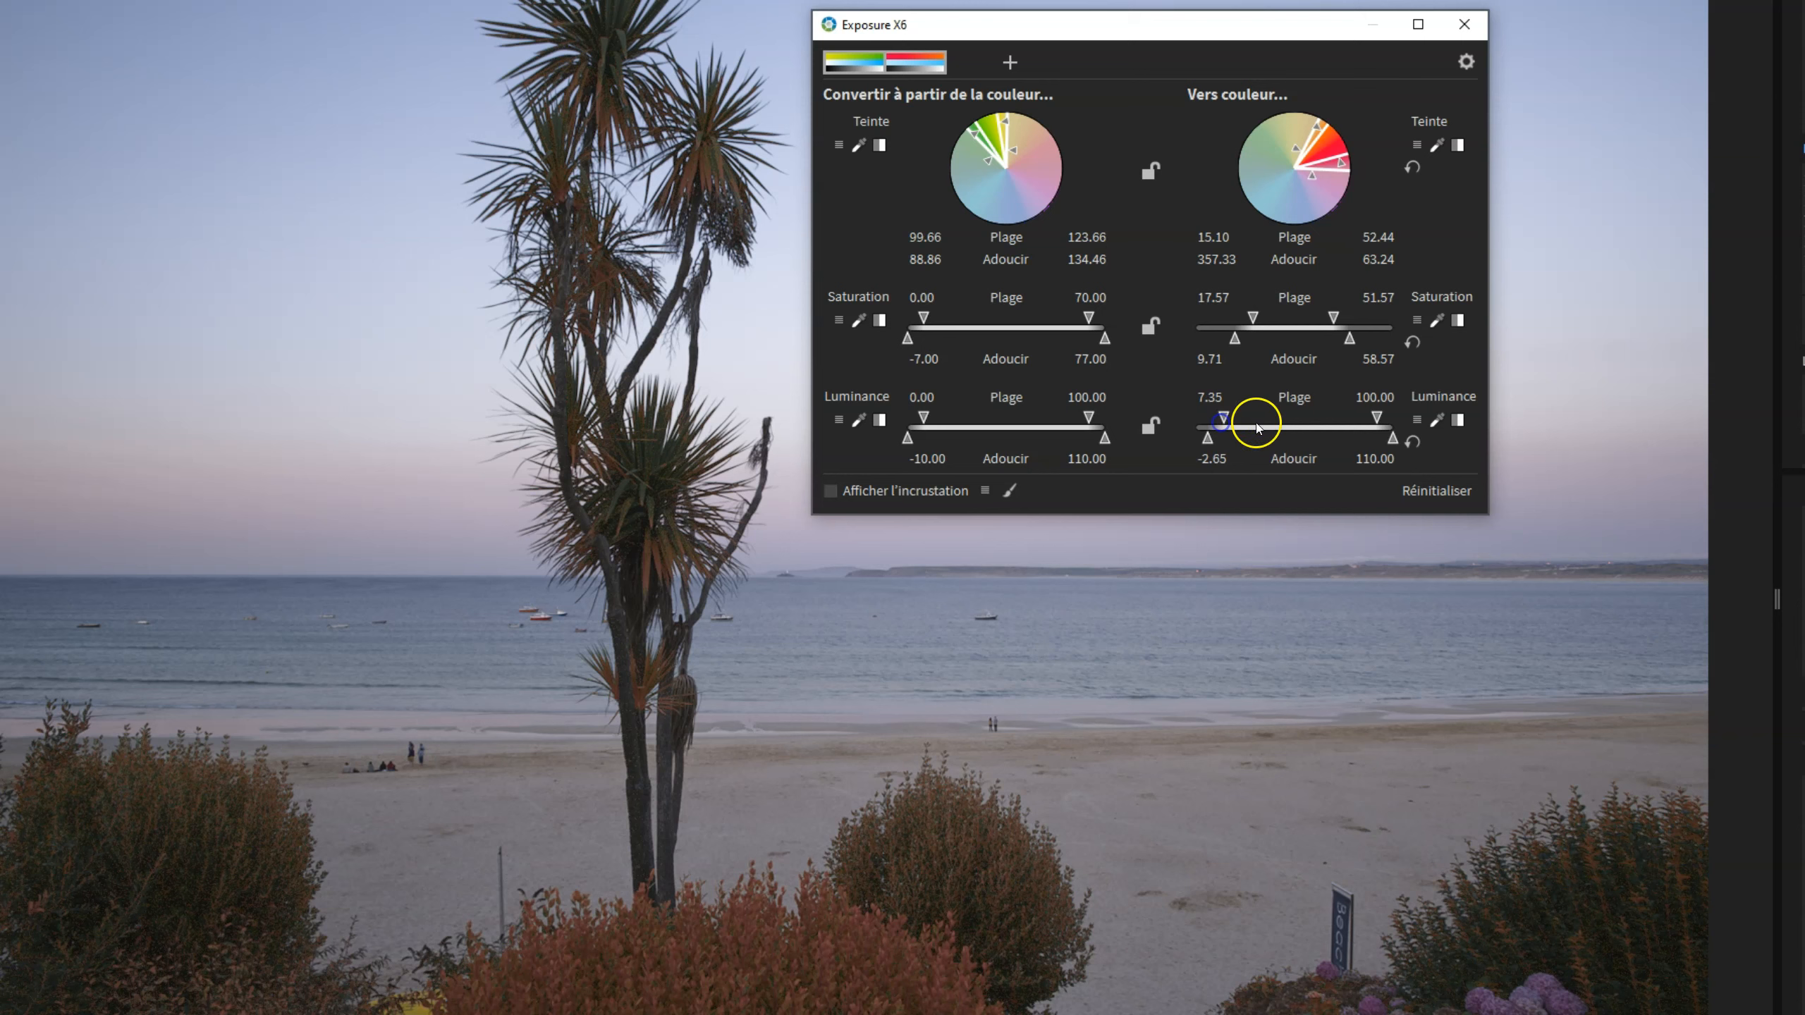
pyautogui.moveTo(1376, 417); pyautogui.dragTo(1322, 417)
pyautogui.moveTo(1327, 318)
pyautogui.mouseDown()
pyautogui.moveTo(1299, 318)
pyautogui.moveTo(1336, 325)
pyautogui.mouseUp()
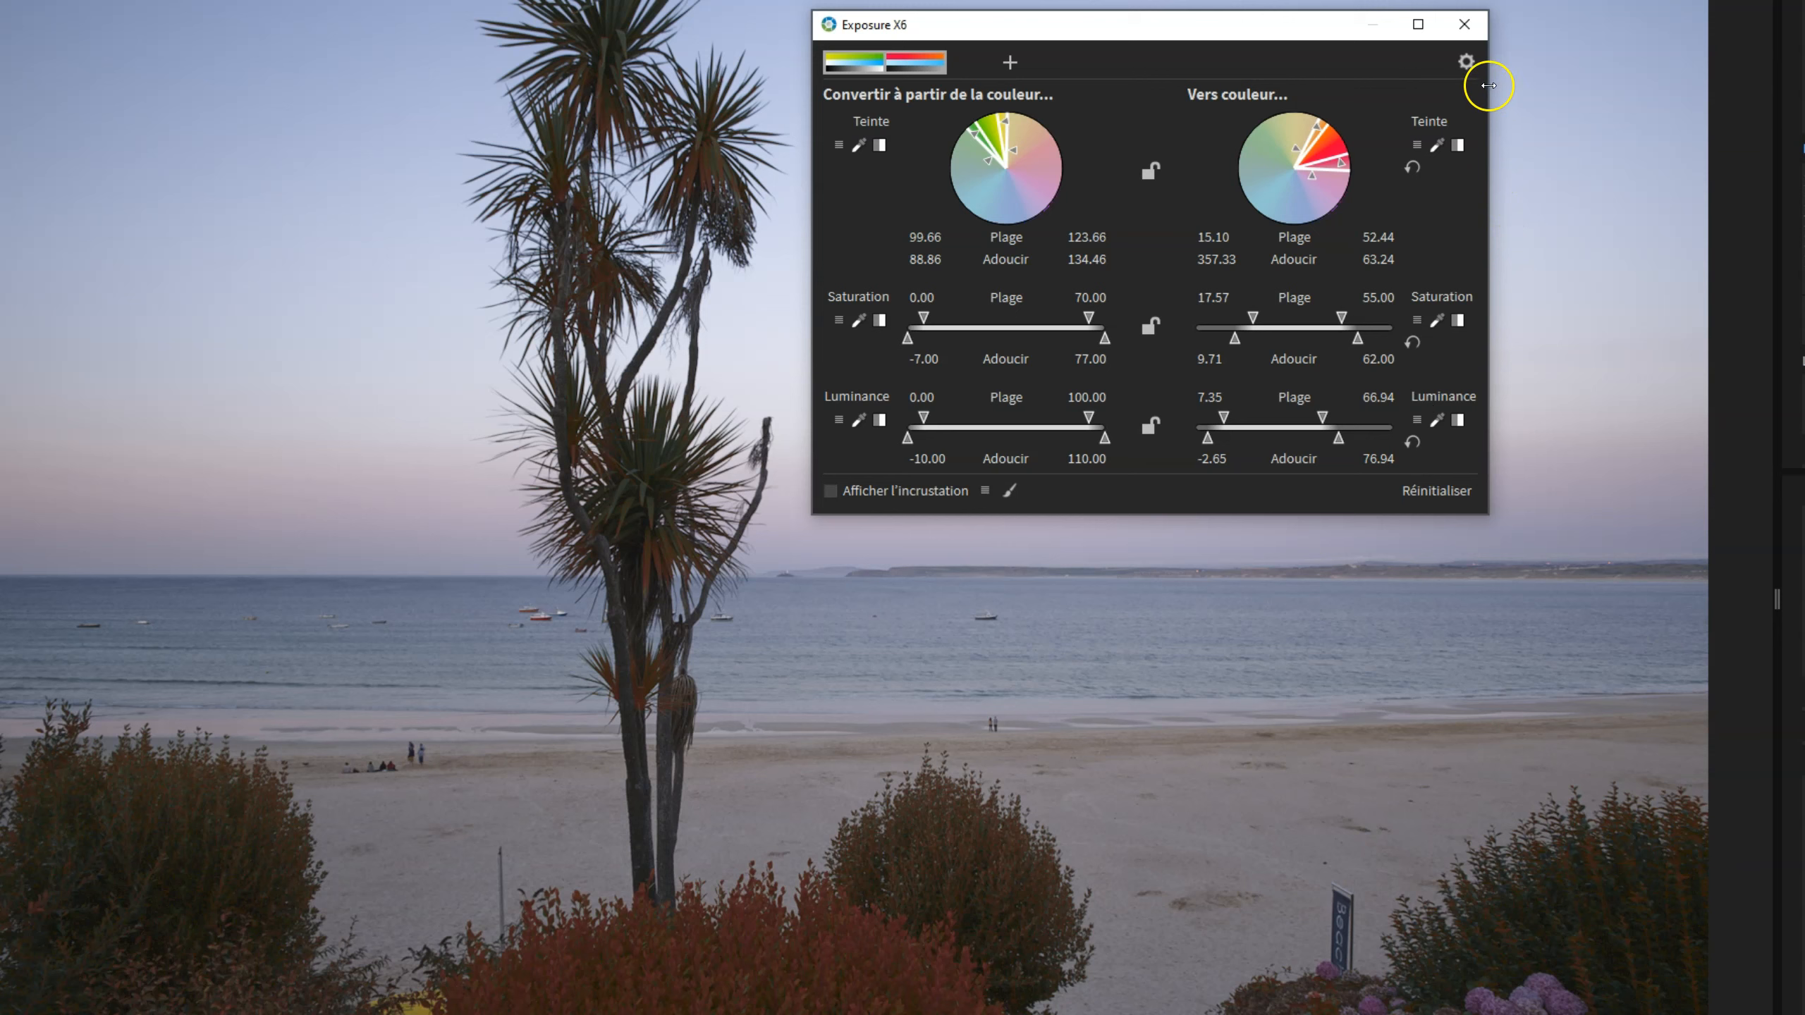
# Save the color conversion as a new preset named "green to red" and check it in the preset list.
pyautogui.click(1466, 62)
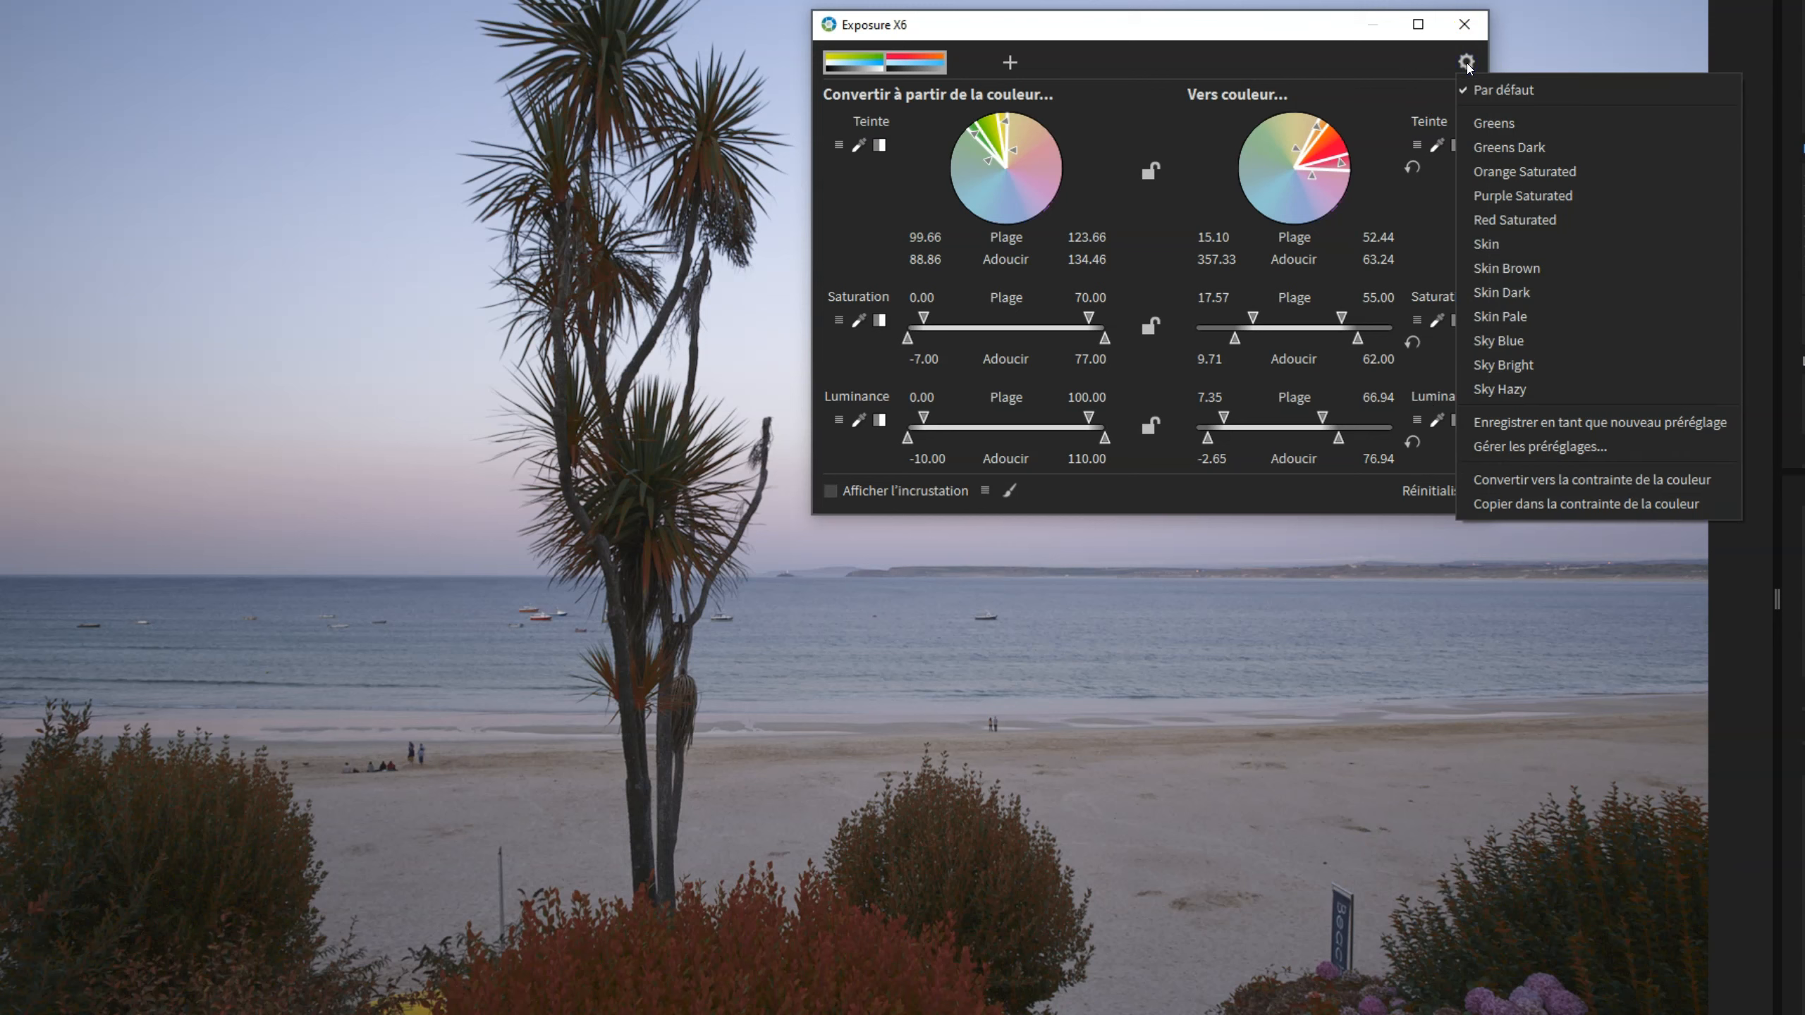
pyautogui.click(1551, 424)
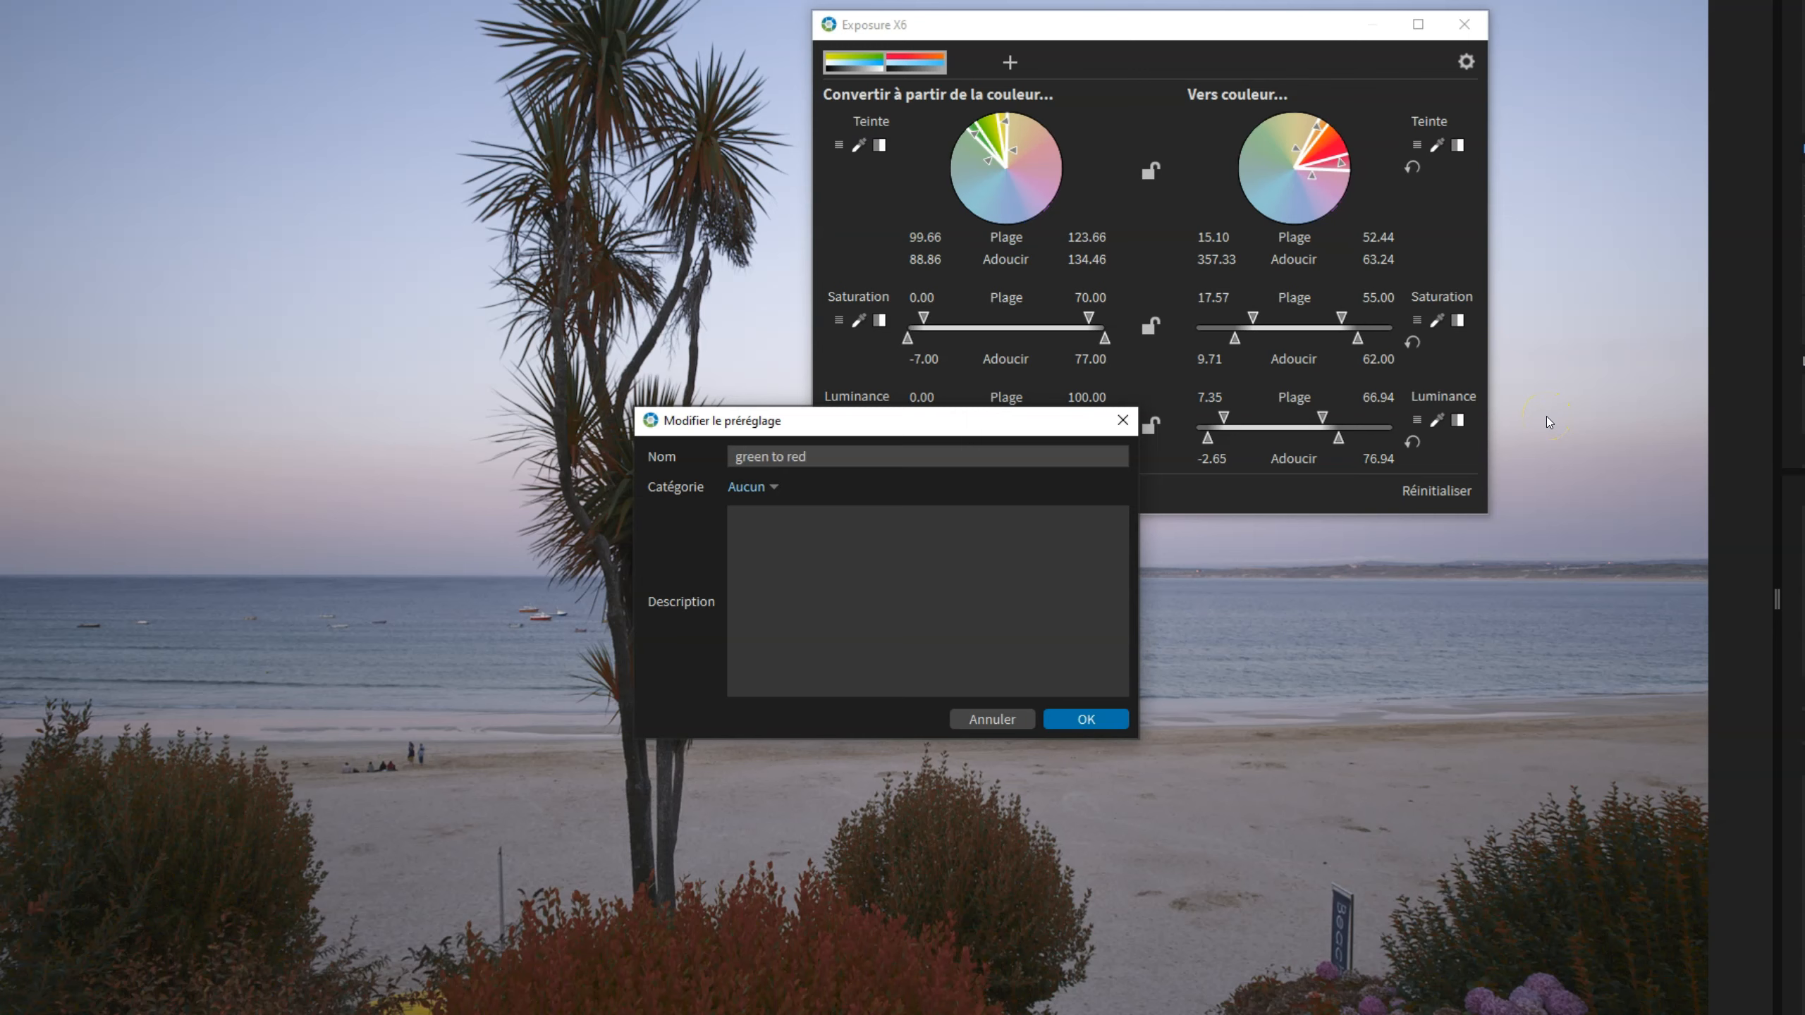
pyautogui.click(1108, 720)
pyautogui.click(1354, 336)
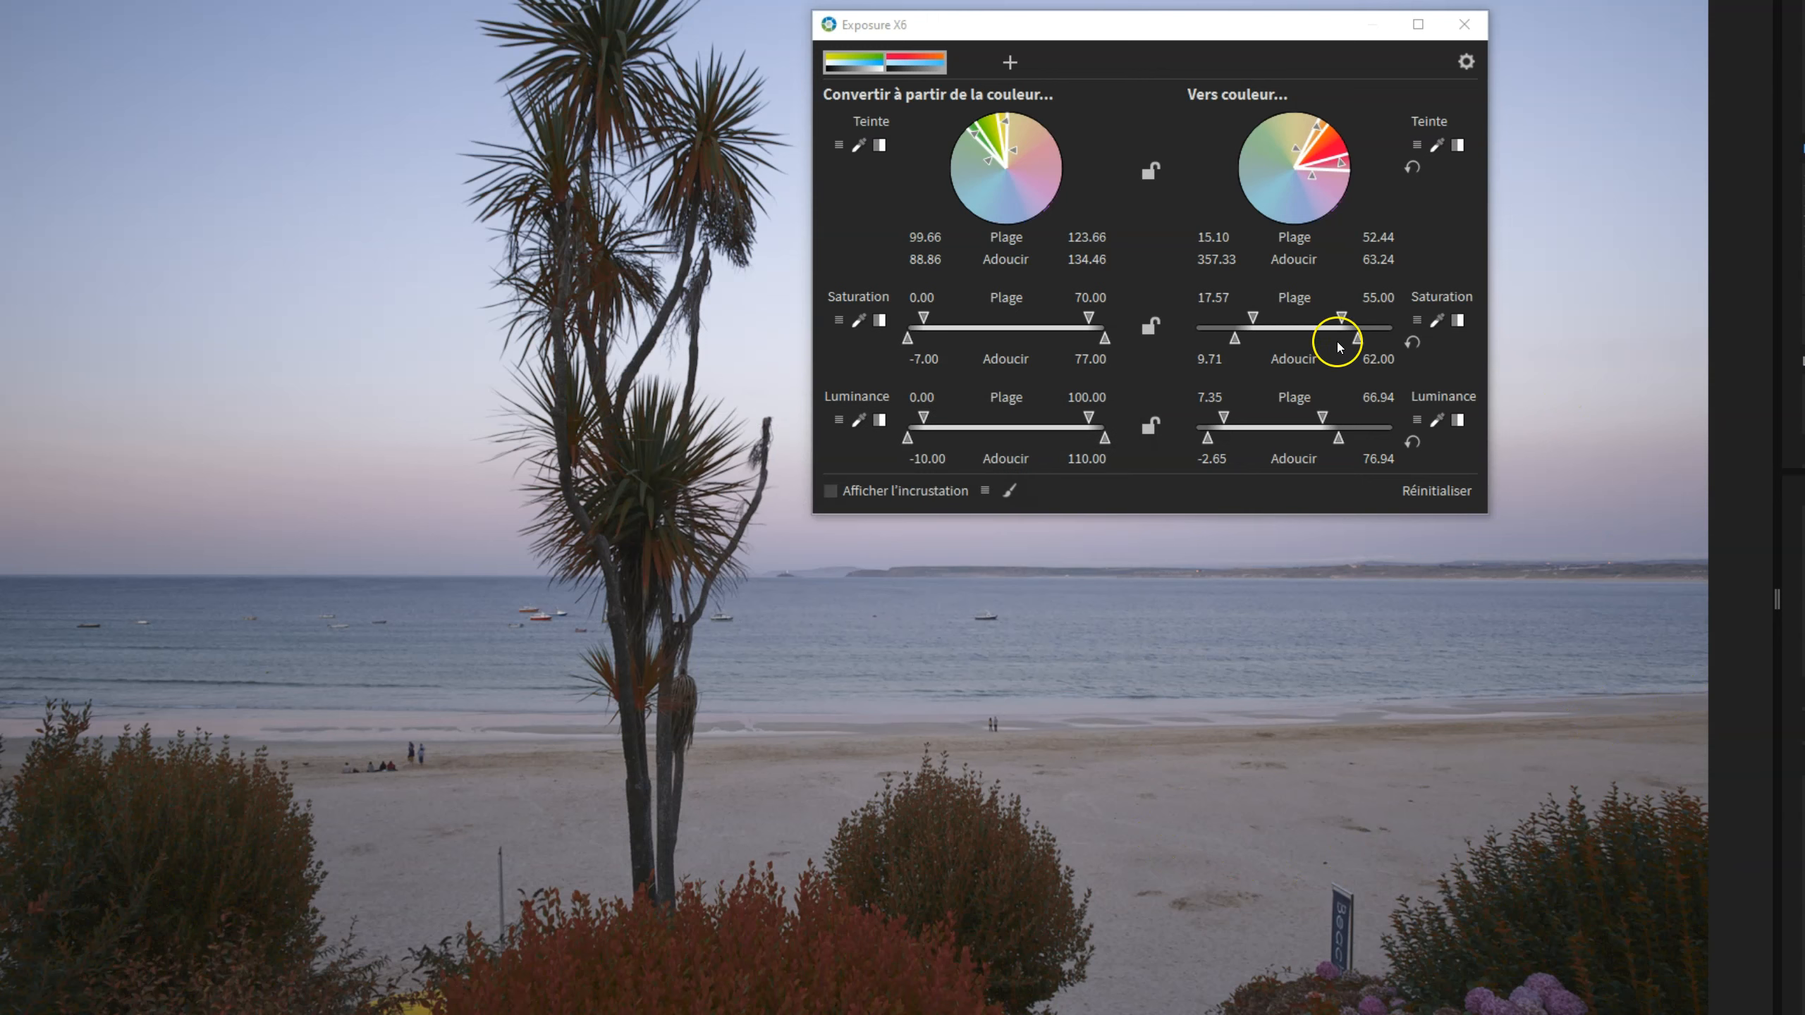
pyautogui.click(1467, 62)
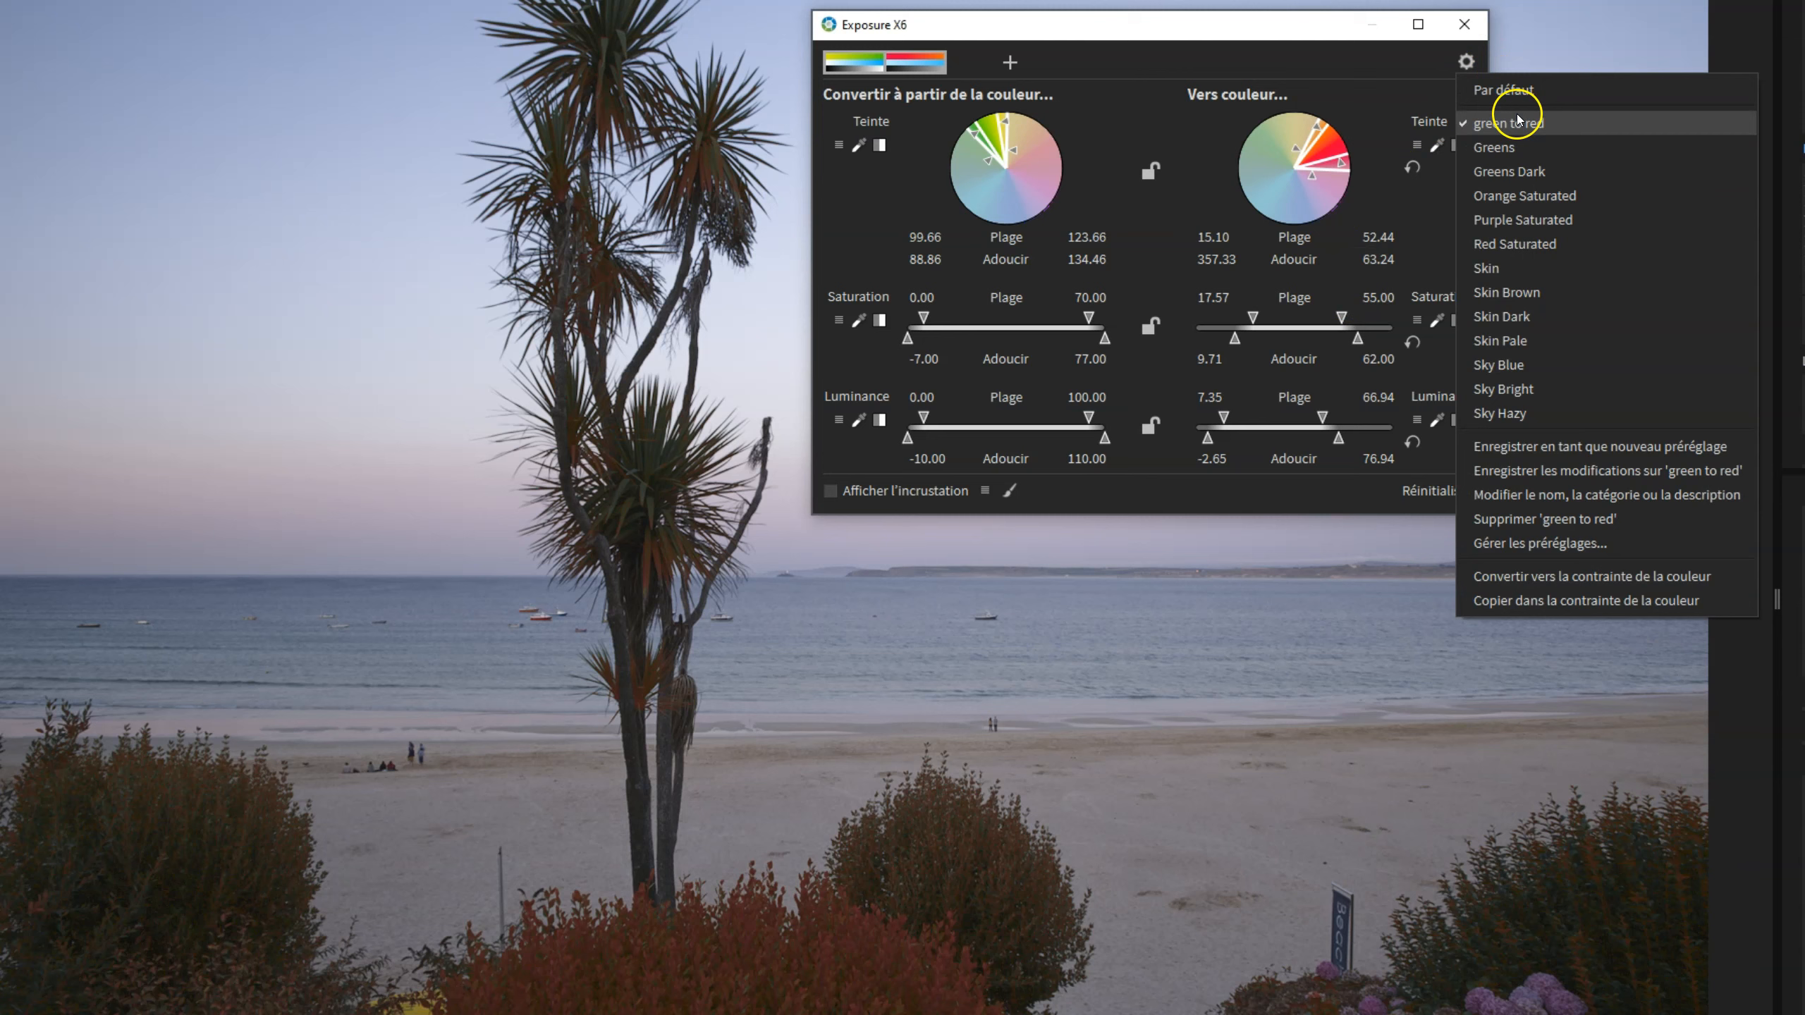
pyautogui.click(1369, 61)
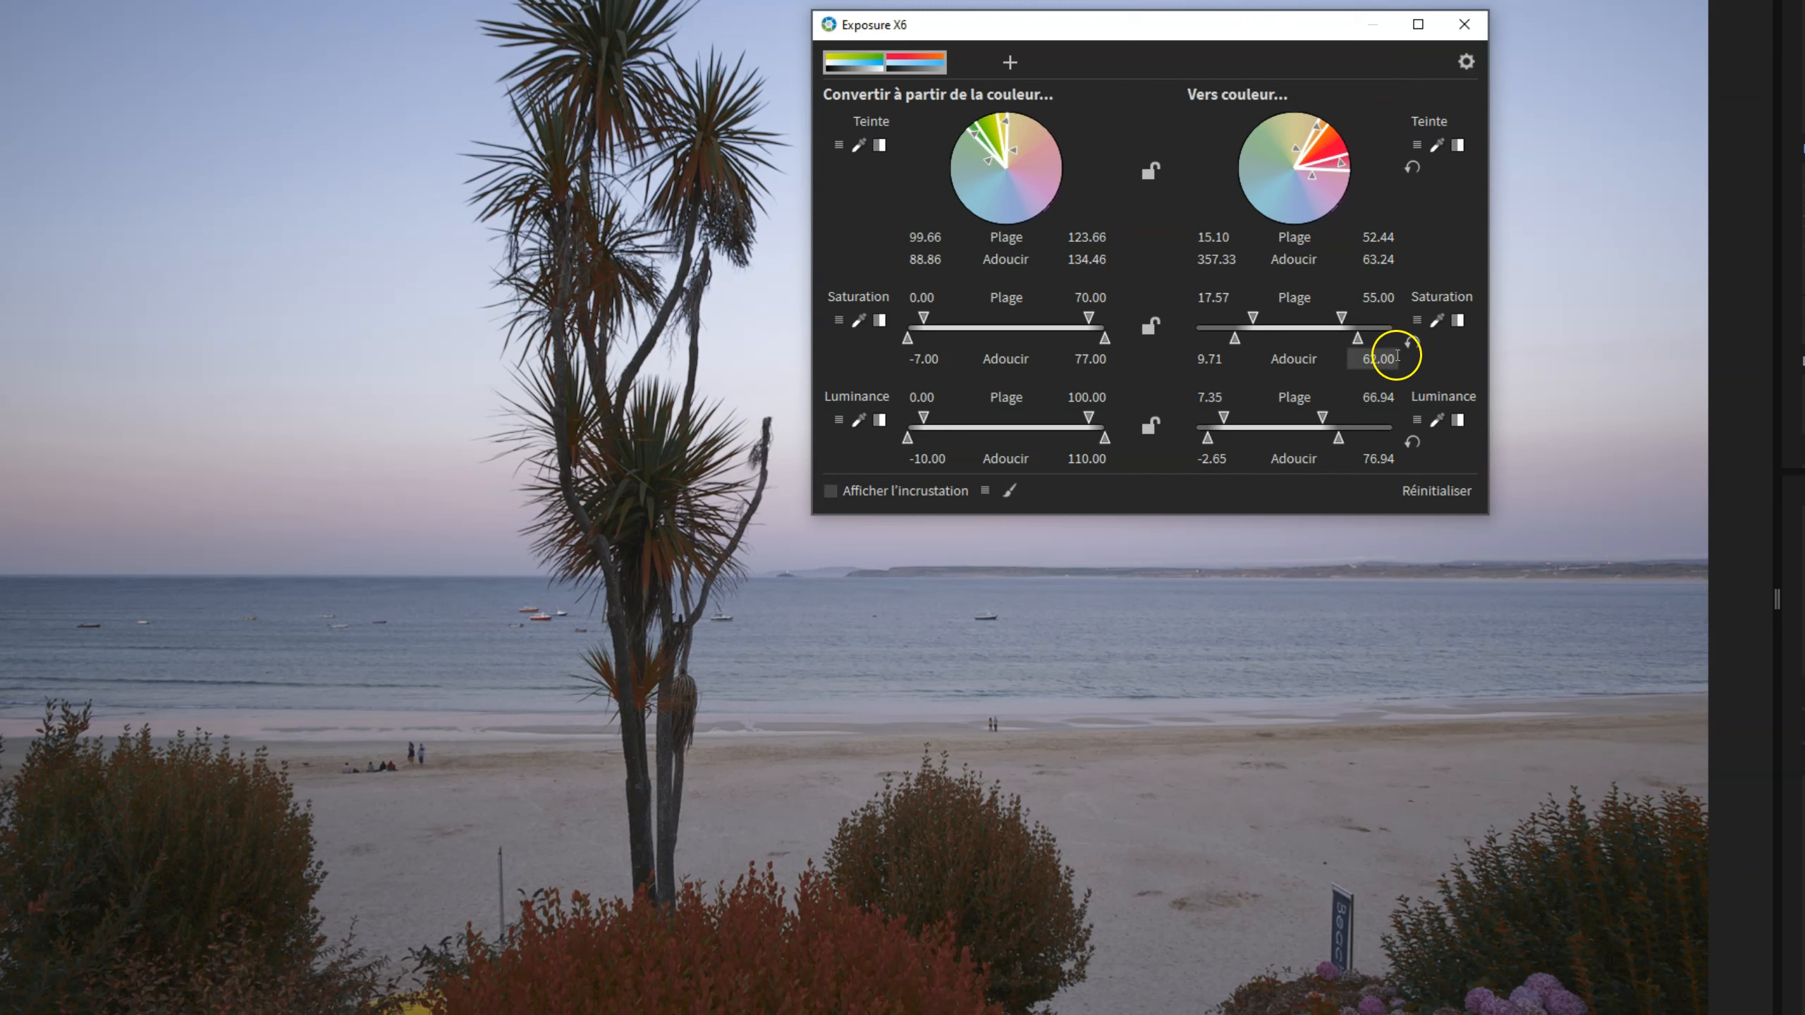
# Set the source saturation range to 28.29–70.00 and the target's to 27.00–55.00, and close the advanced color editor.
pyautogui.moveTo(919, 326); pyautogui.dragTo(953, 341)
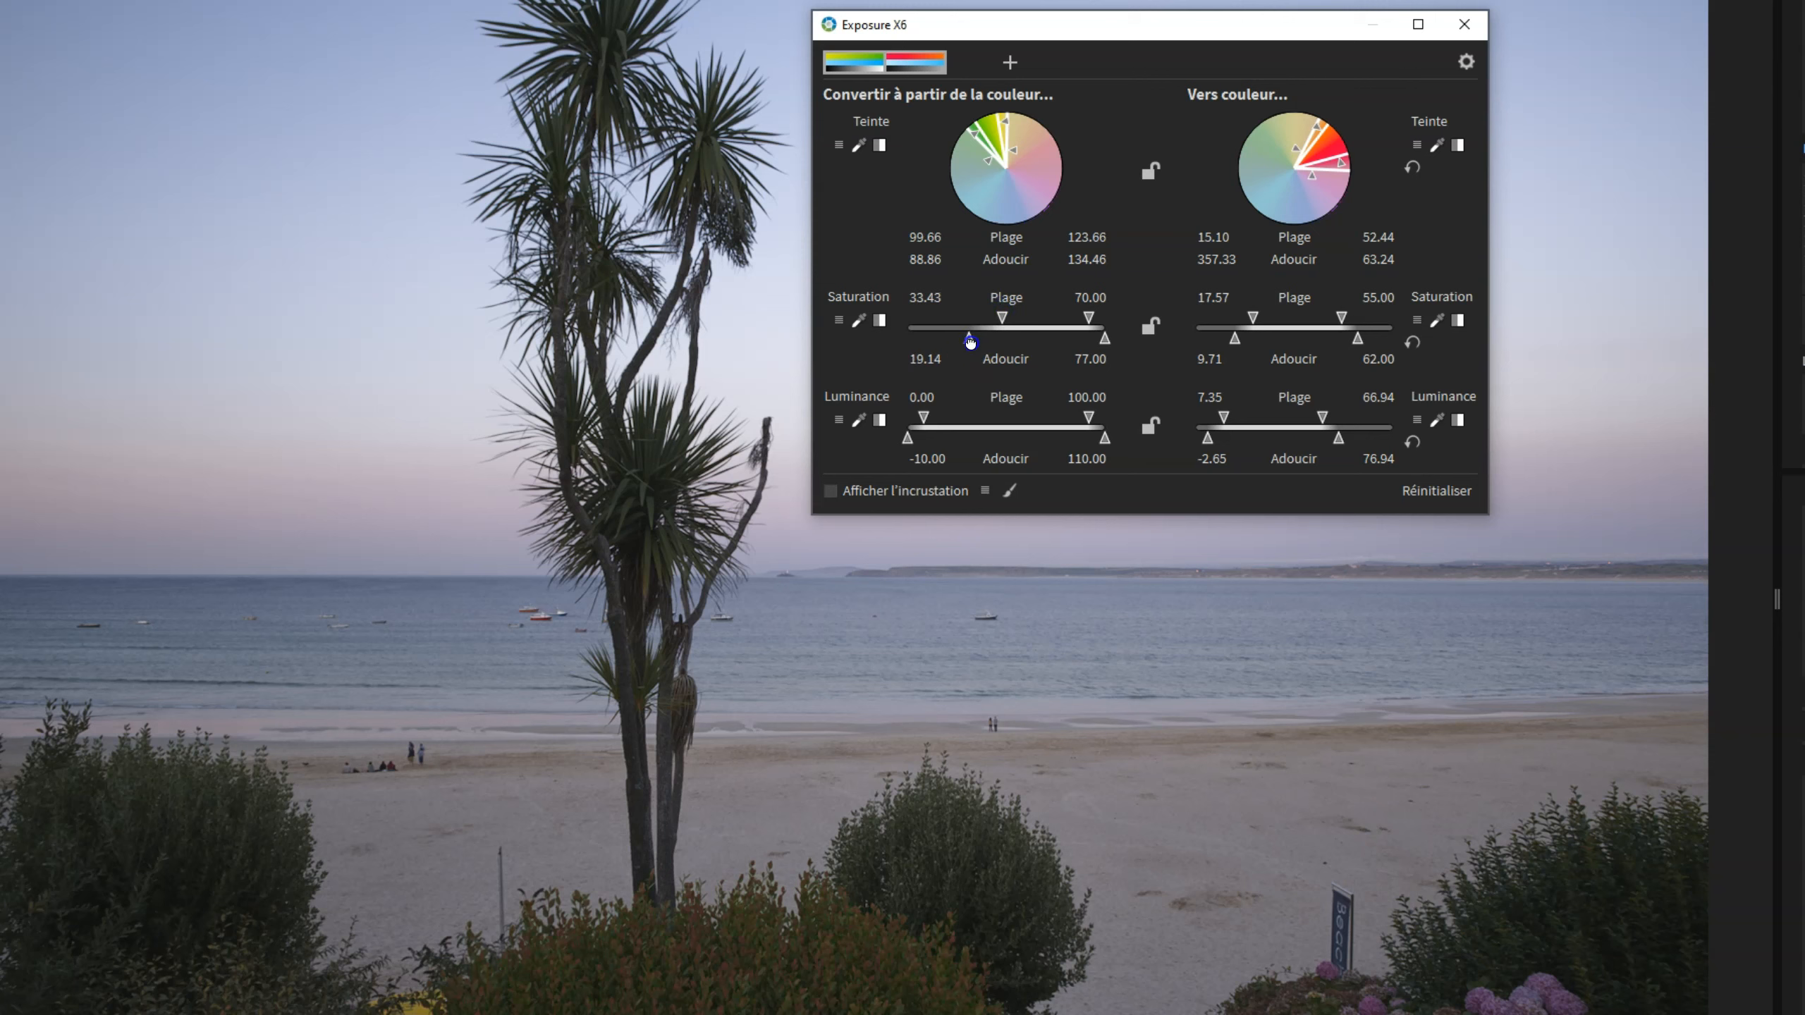
pyautogui.click(999, 318)
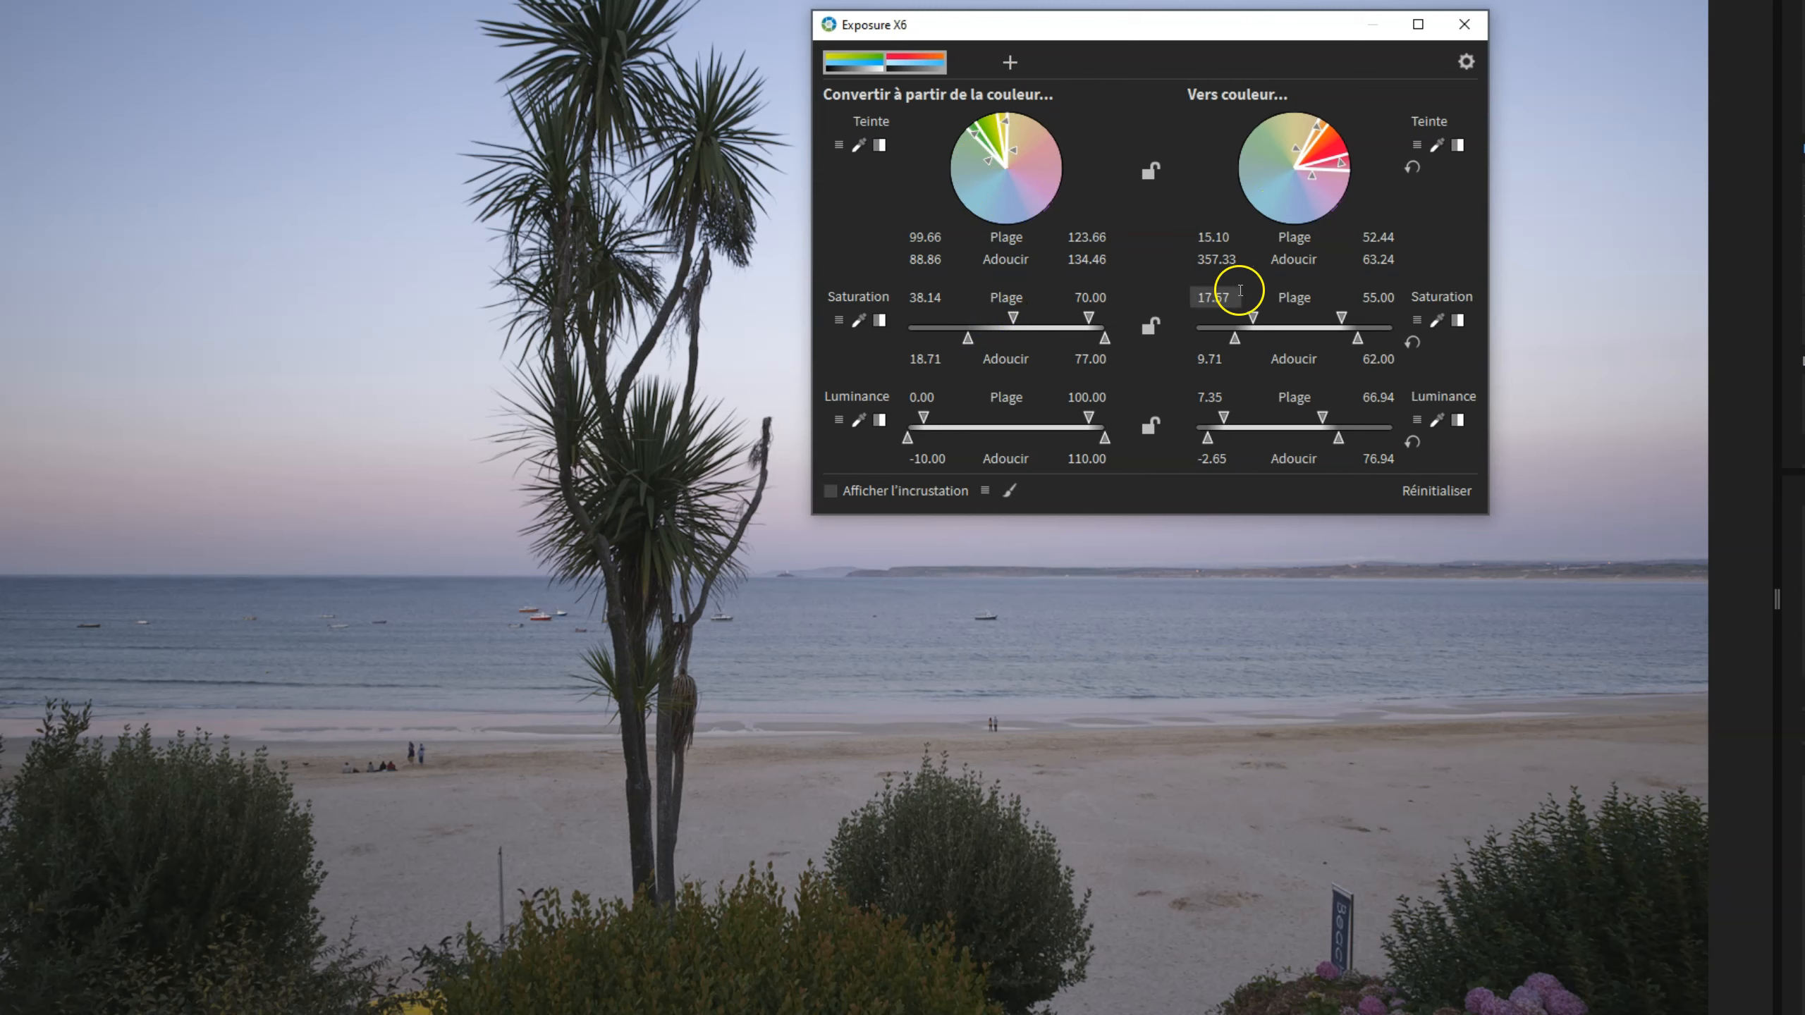
pyautogui.moveTo(1249, 314)
pyautogui.mouseDown()
pyautogui.moveTo(1226, 318)
pyautogui.moveTo(1274, 318)
pyautogui.mouseUp()
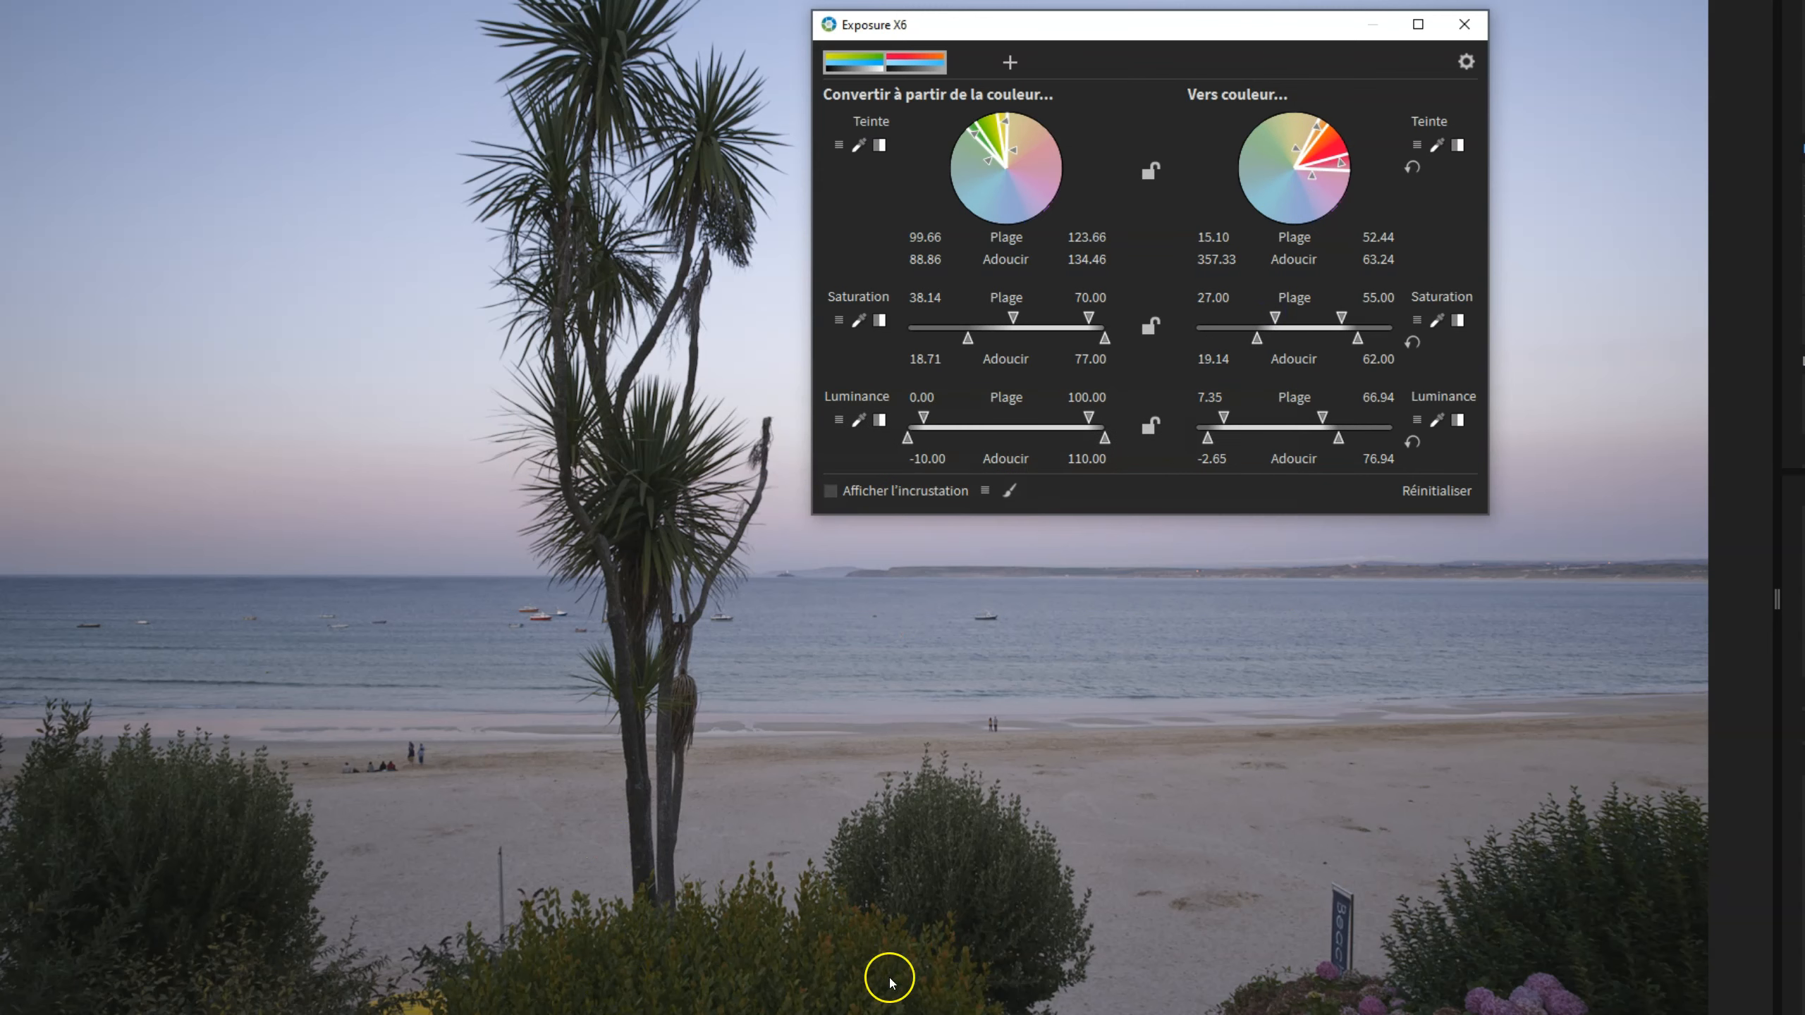
pyautogui.moveTo(988, 327); pyautogui.dragTo(965, 327)
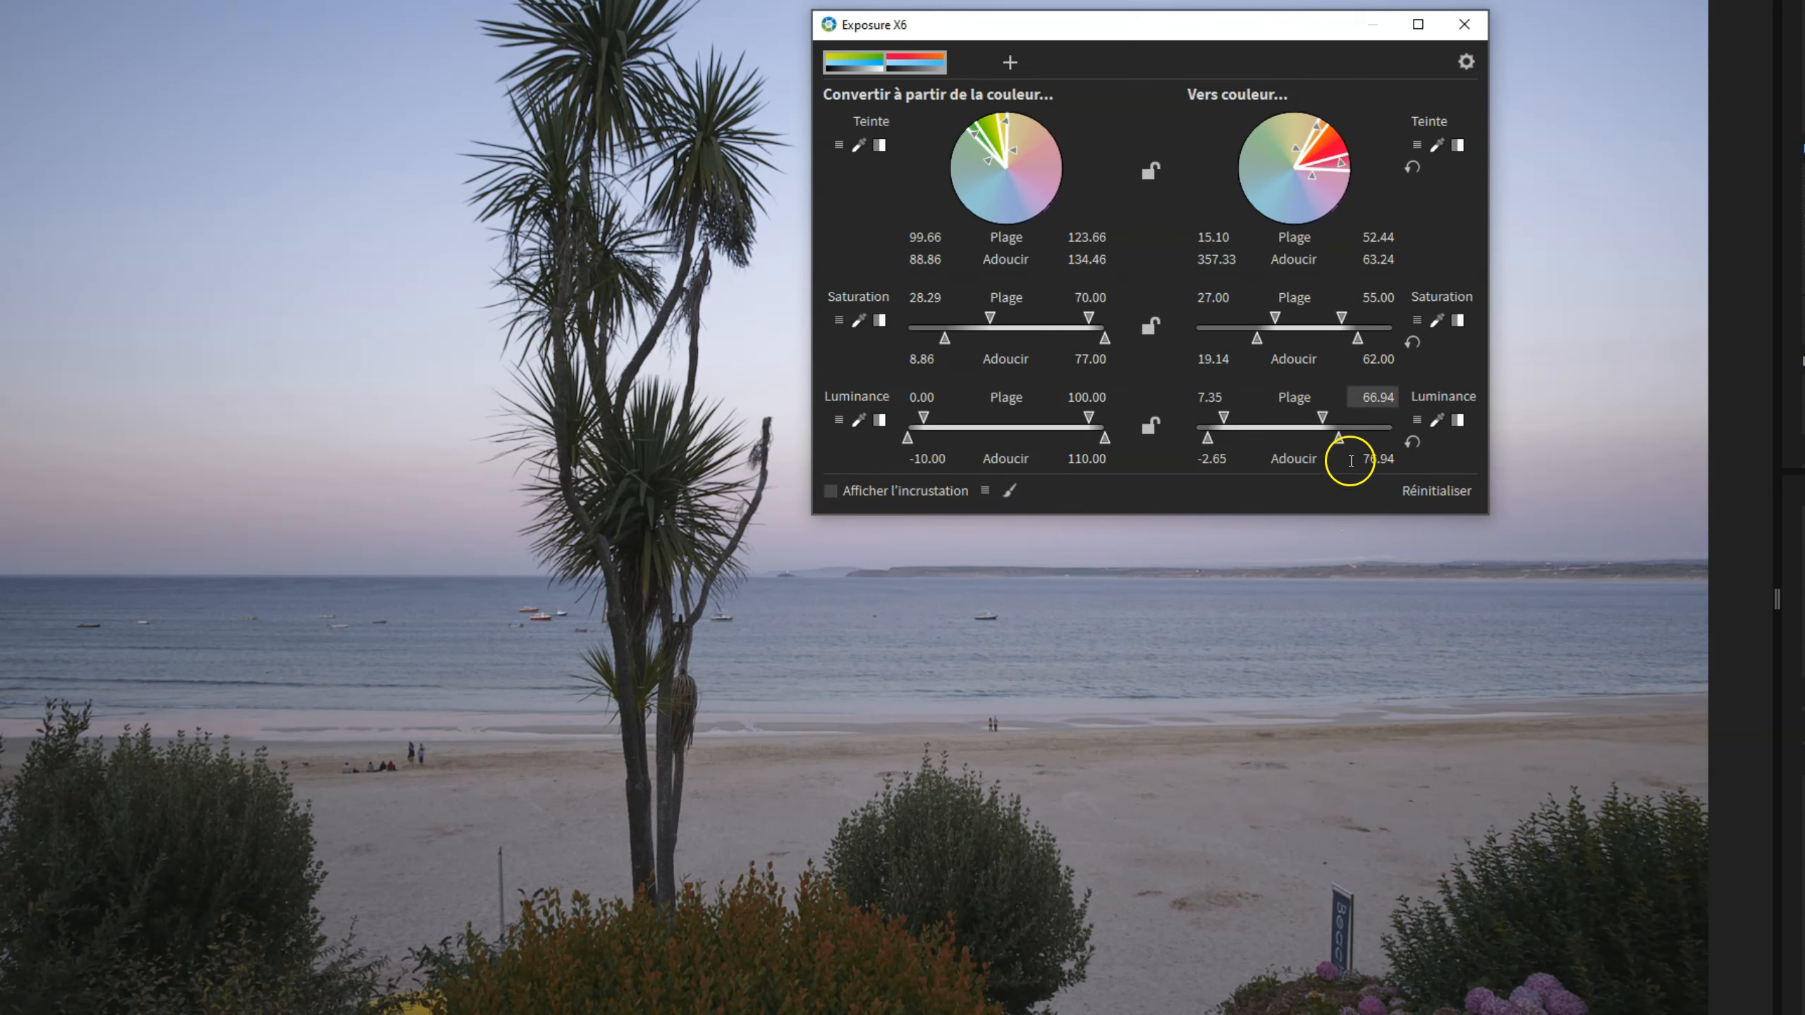
pyautogui.click(1463, 24)
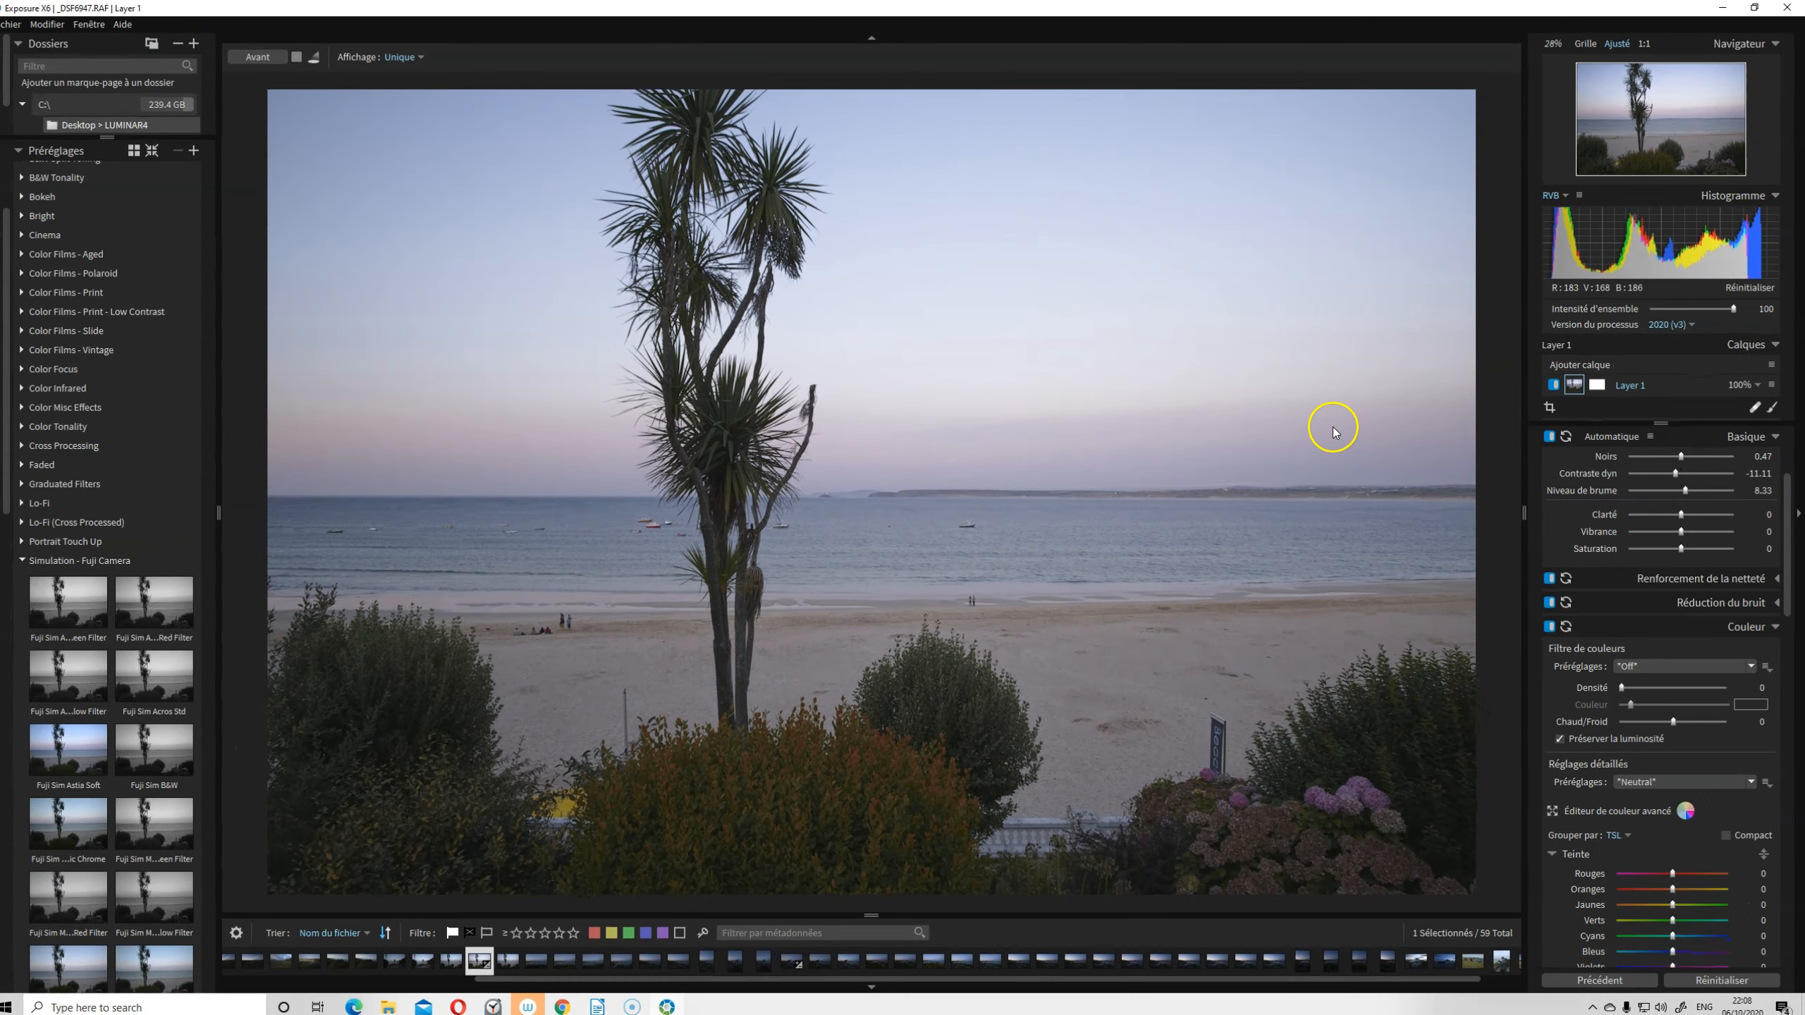
# Add a new layer above Layer 1, select its mask and display the mask overlay.
pyautogui.scroll(-1, 1727, 875)
pyautogui.scroll(-3, 1727, 874)
pyautogui.scroll(-3, 1655, 786)
pyautogui.scroll(3, 1662, 798)
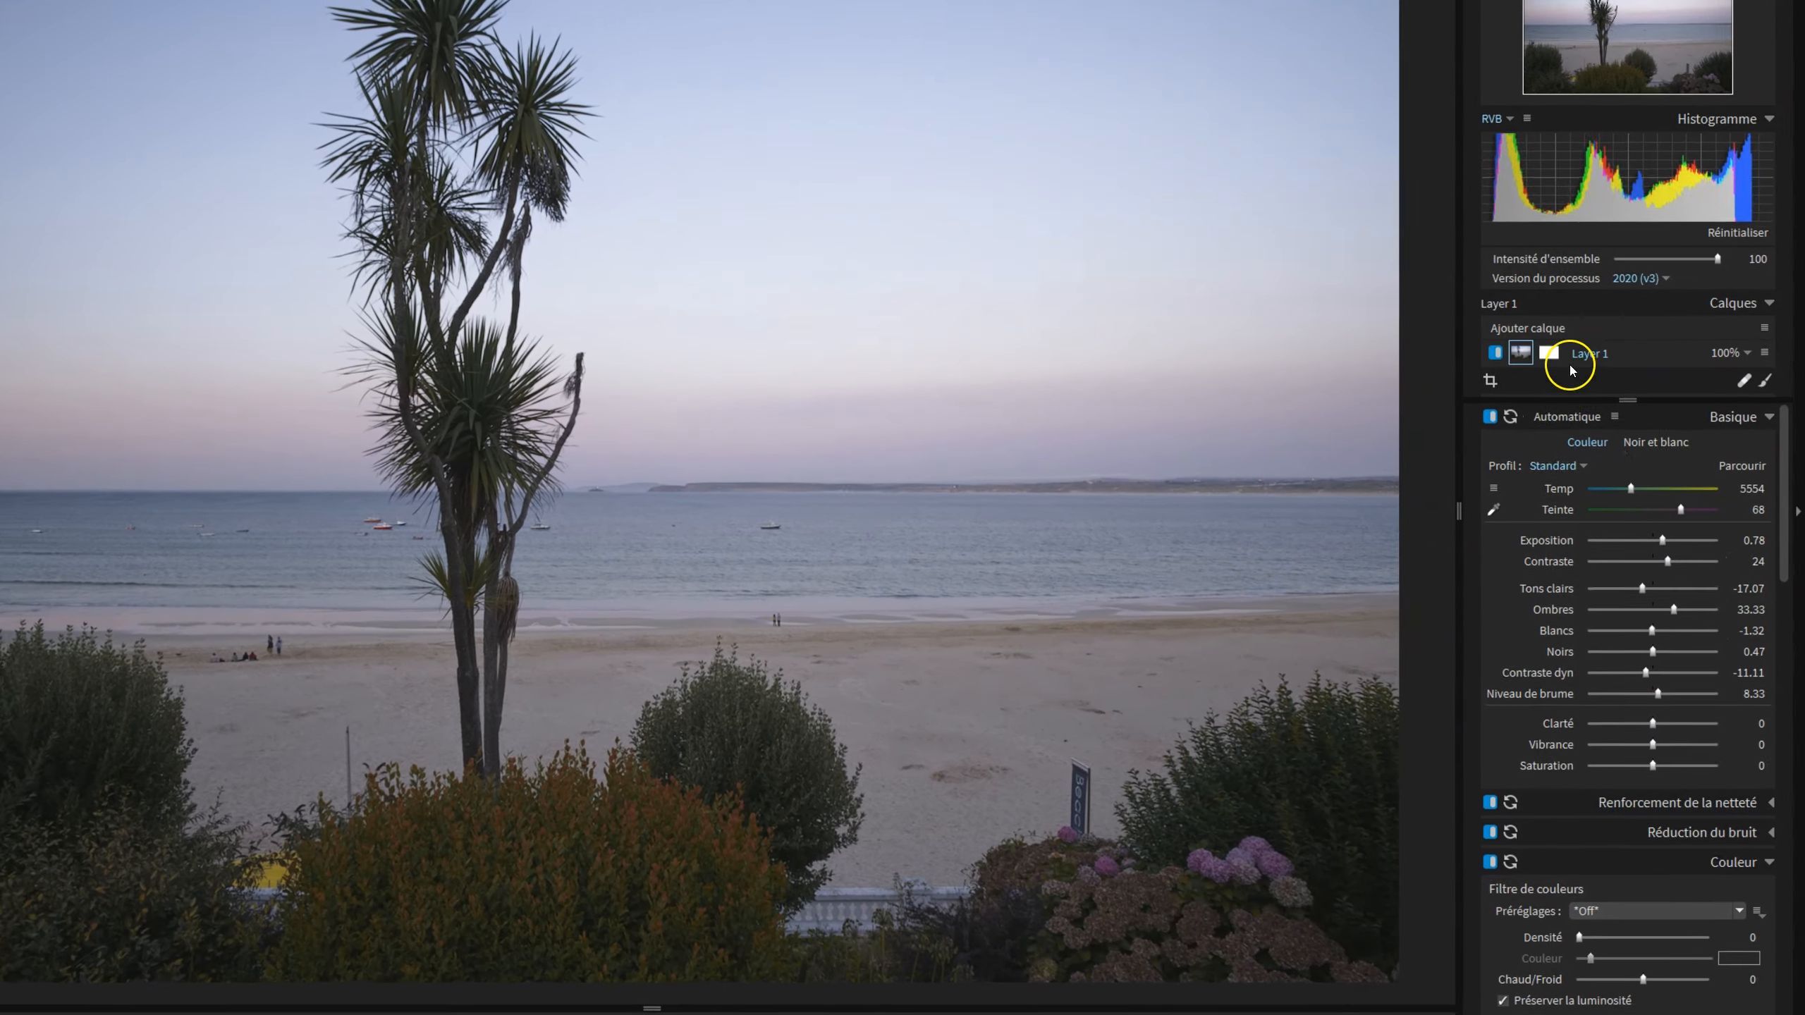
pyautogui.click(1513, 332)
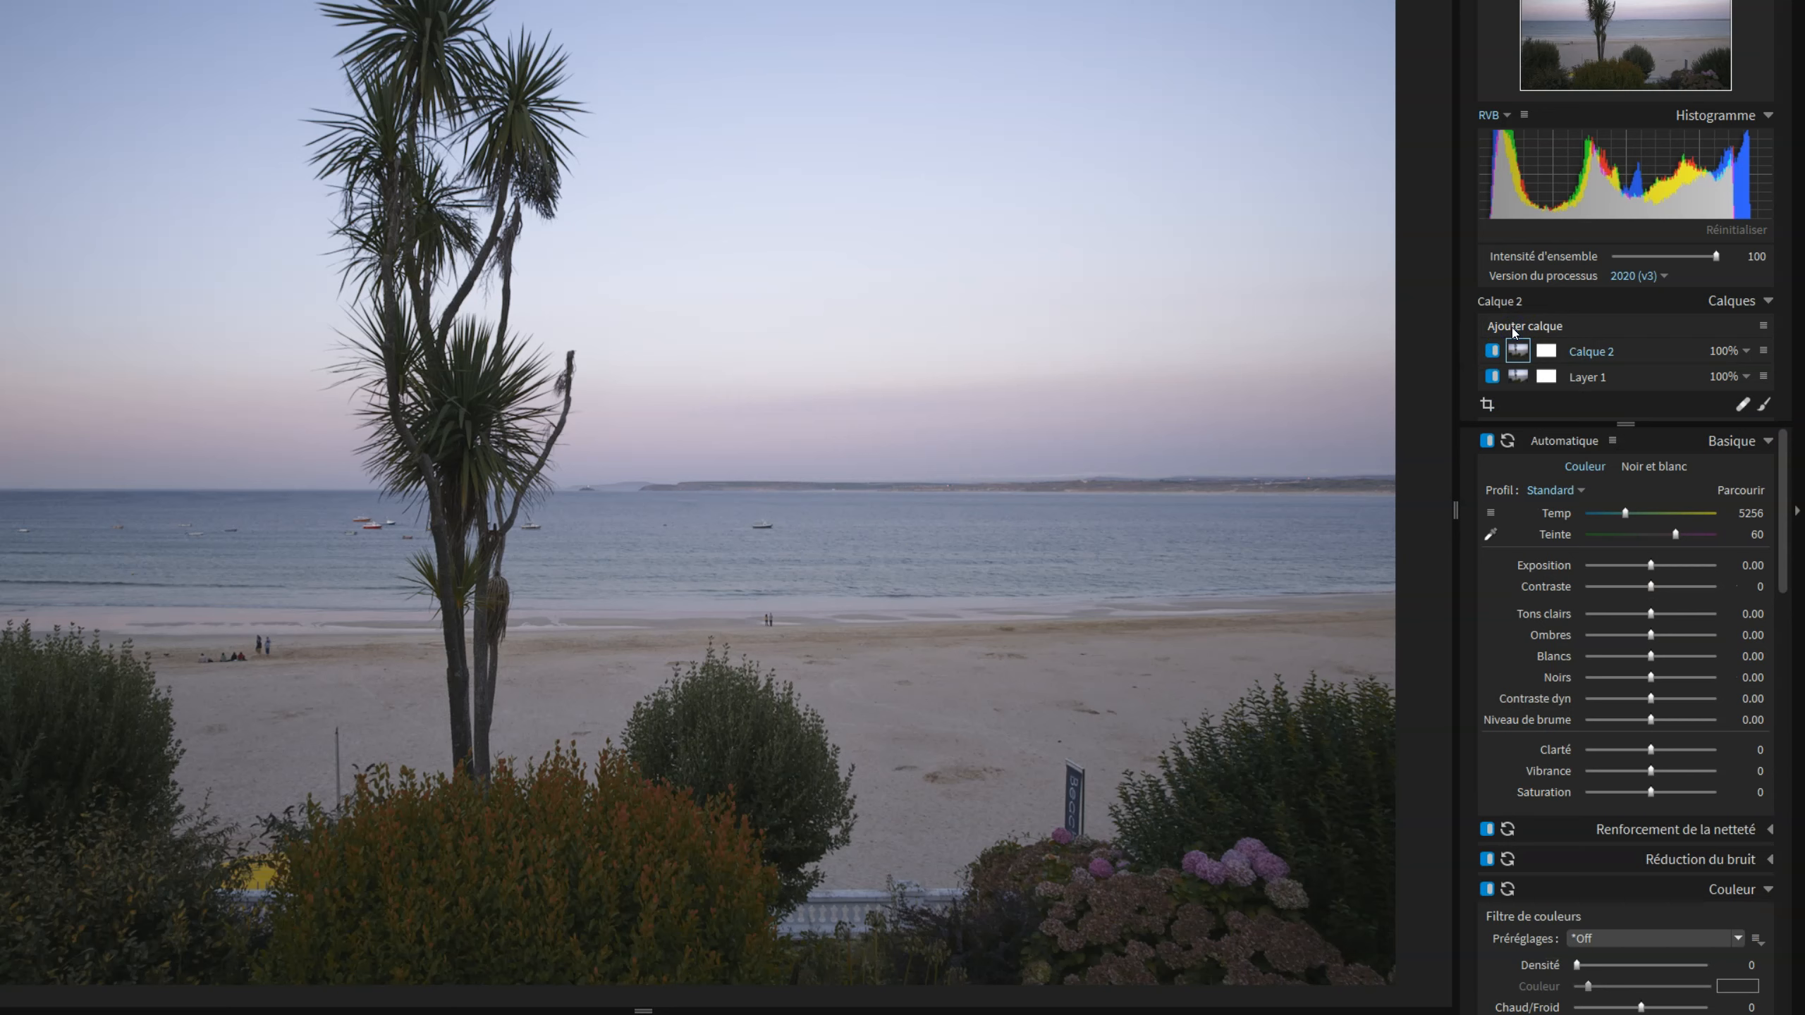
pyautogui.click(1546, 351)
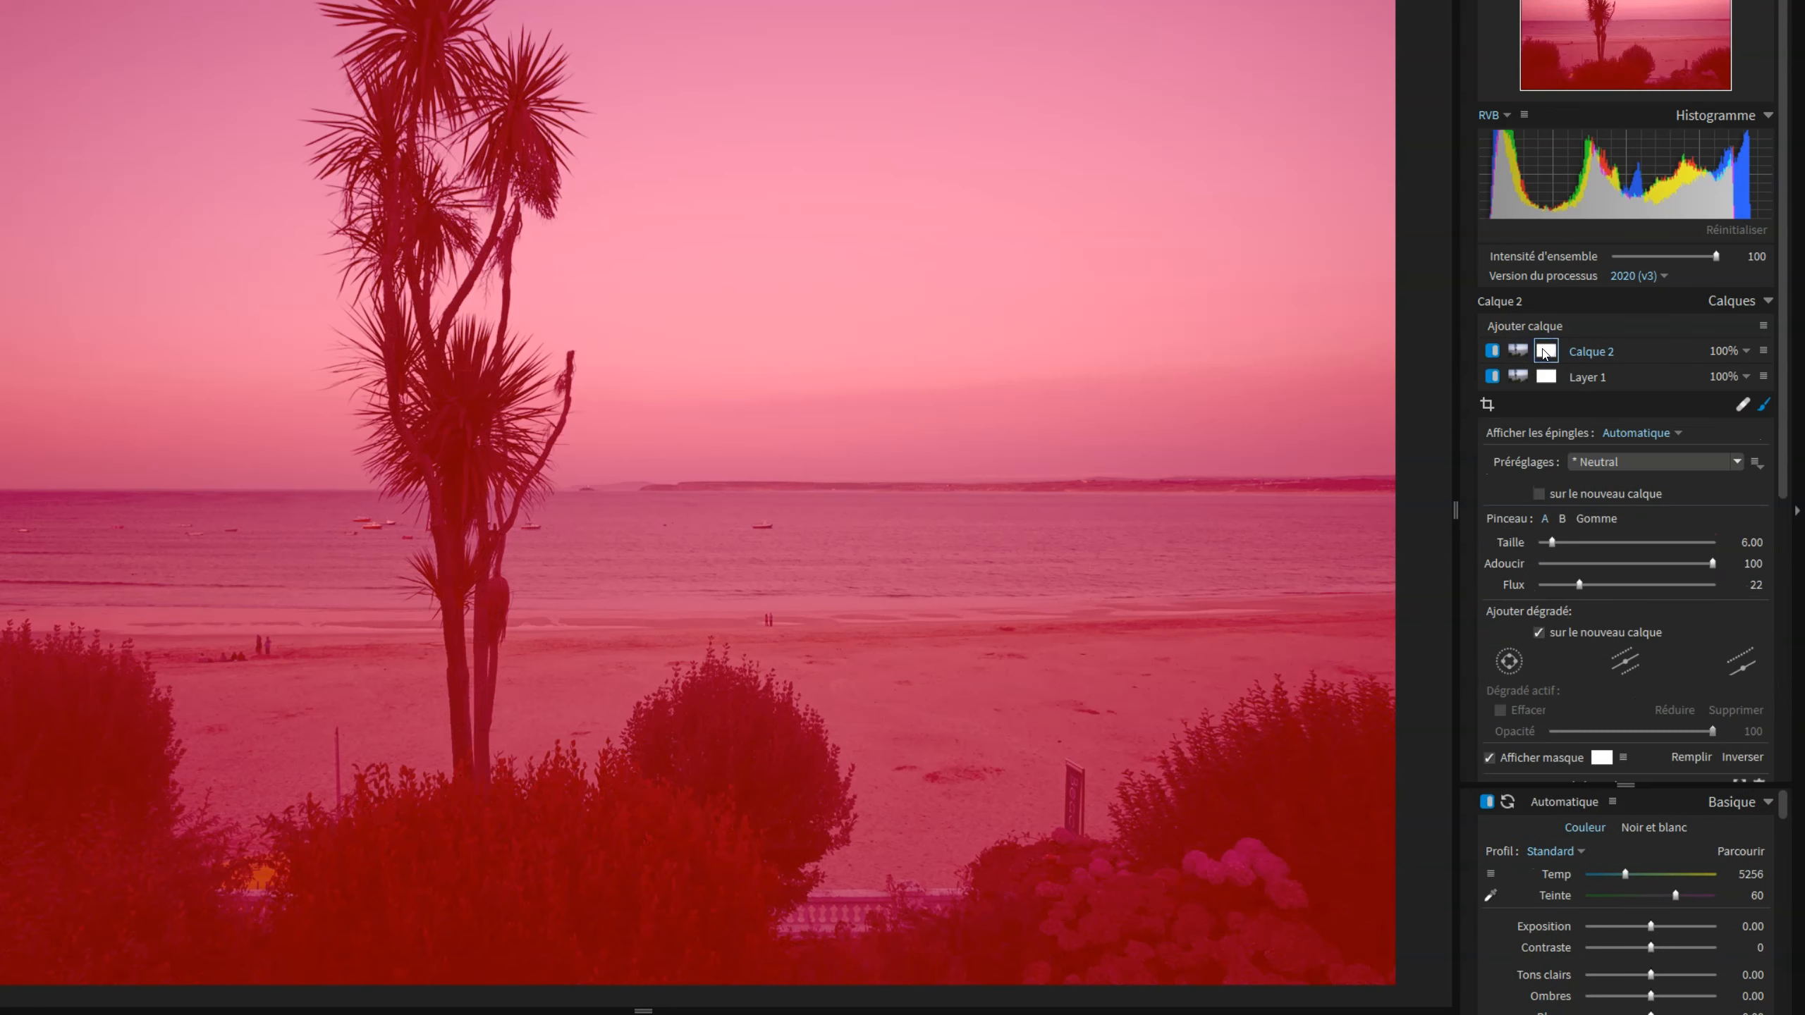
pyautogui.click(1542, 346)
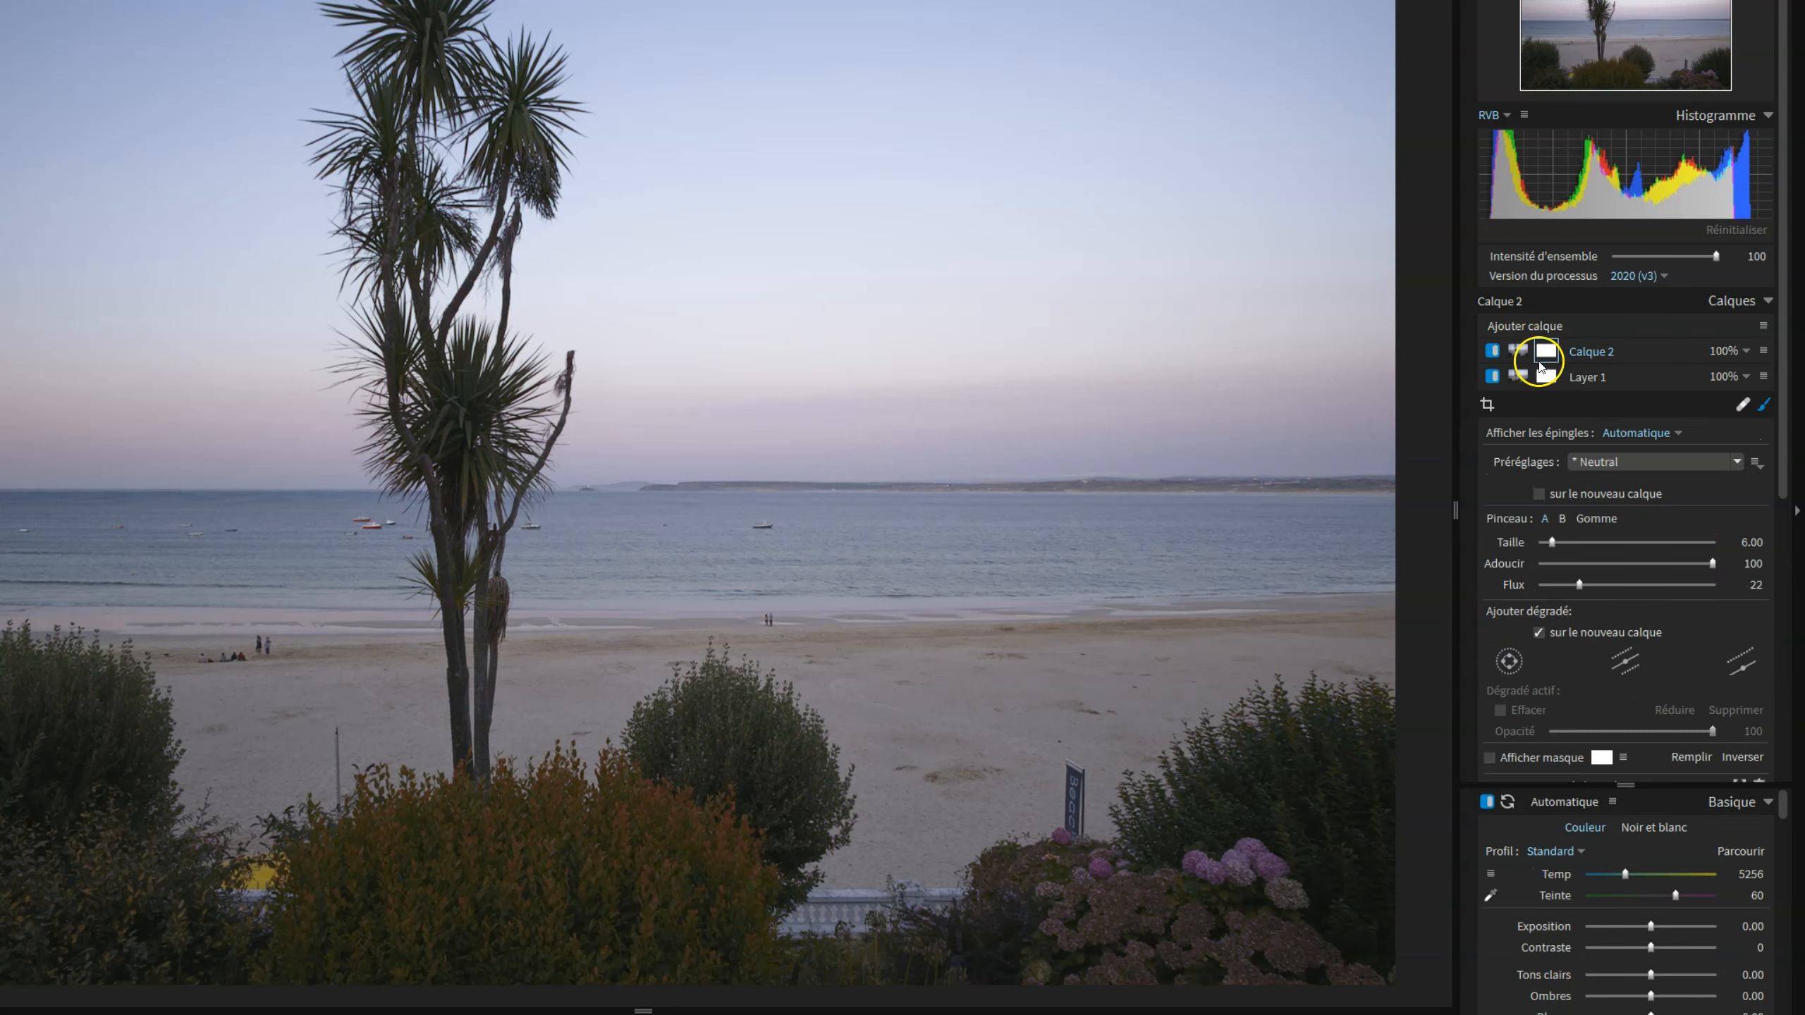
pyautogui.click(1490, 758)
# Try a mask overlay hue of 259 in the mask options and reset the hue to 0.
pyautogui.scroll(-1, 1567, 679)
pyautogui.scroll(-5, 1569, 679)
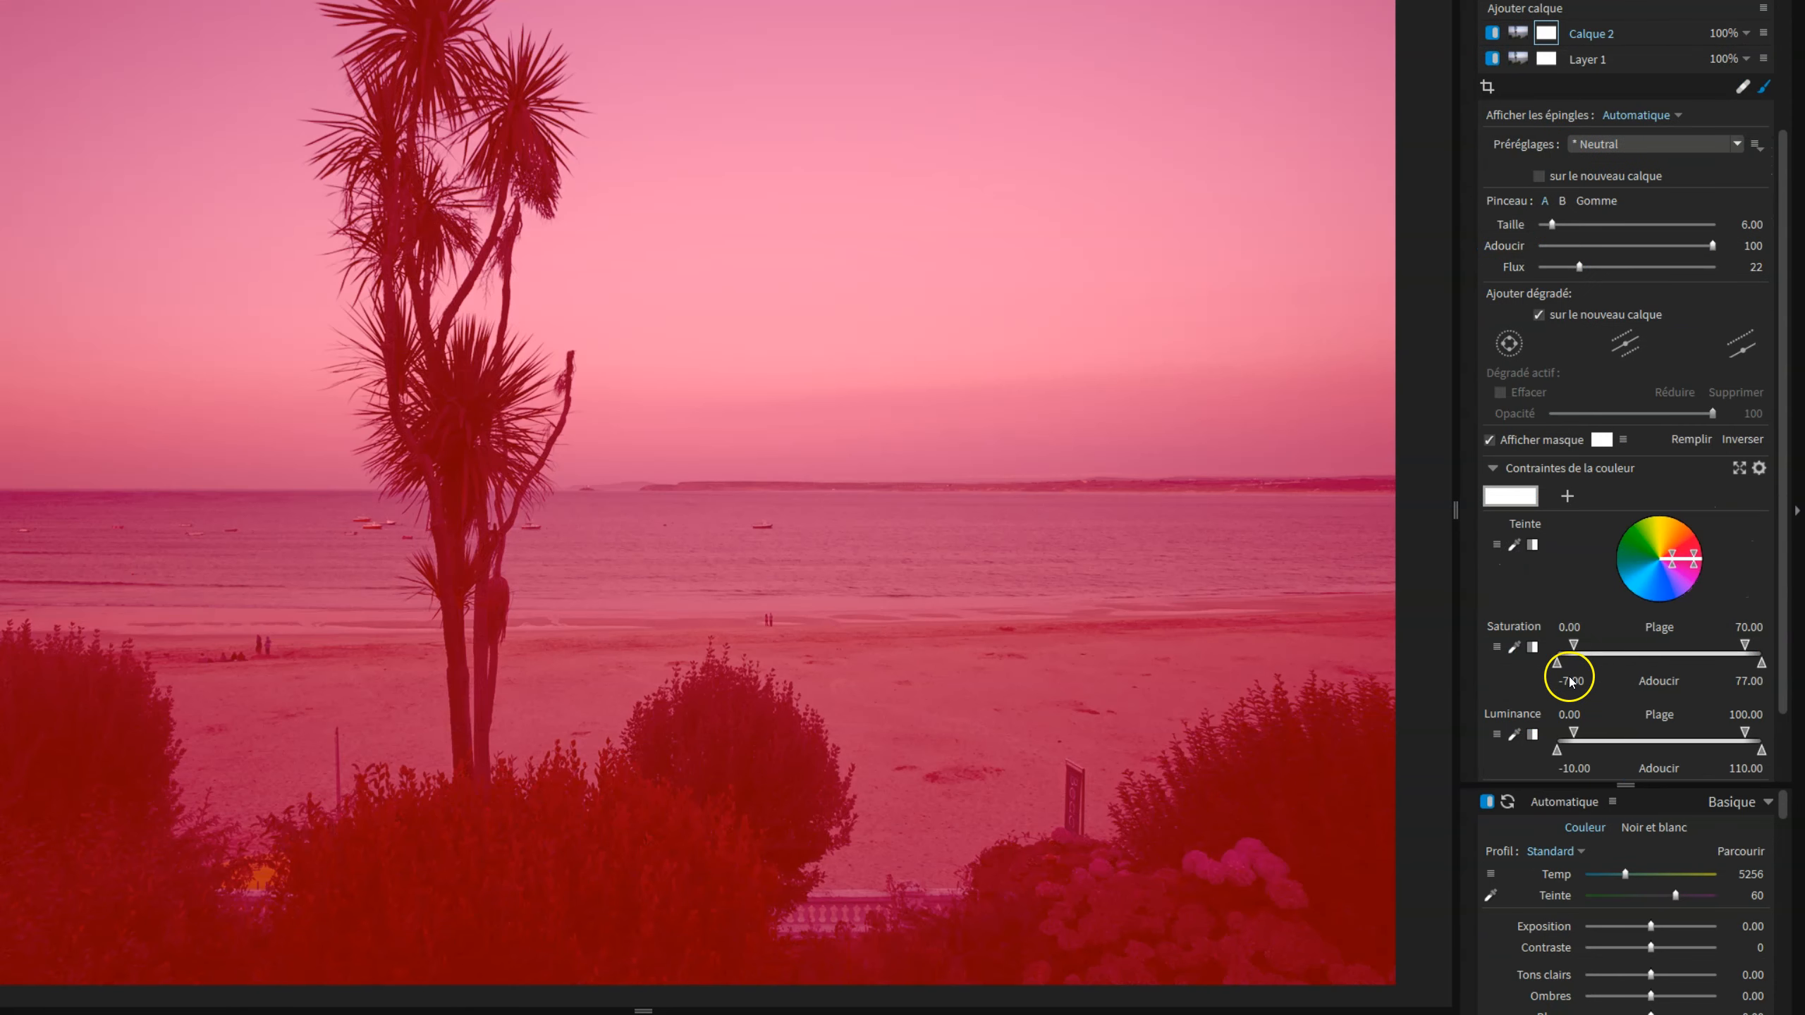
pyautogui.click(1624, 439)
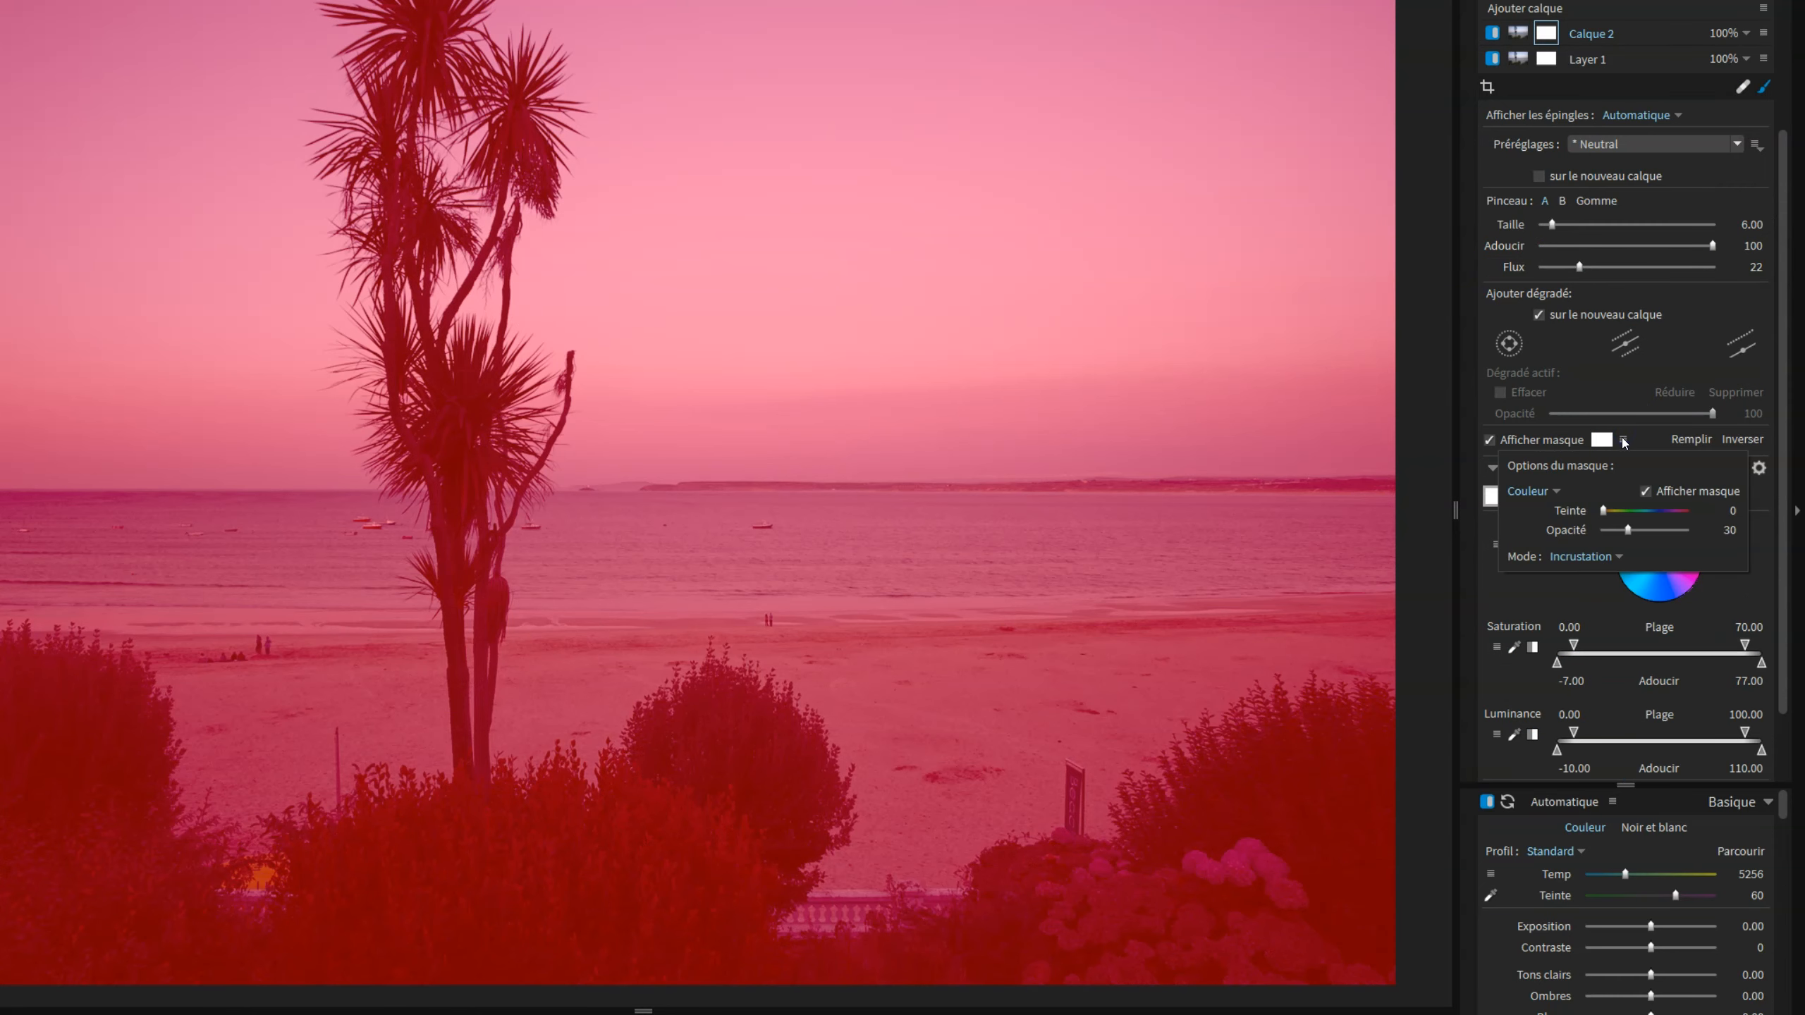
pyautogui.moveTo(1604, 510); pyautogui.dragTo(1643, 530)
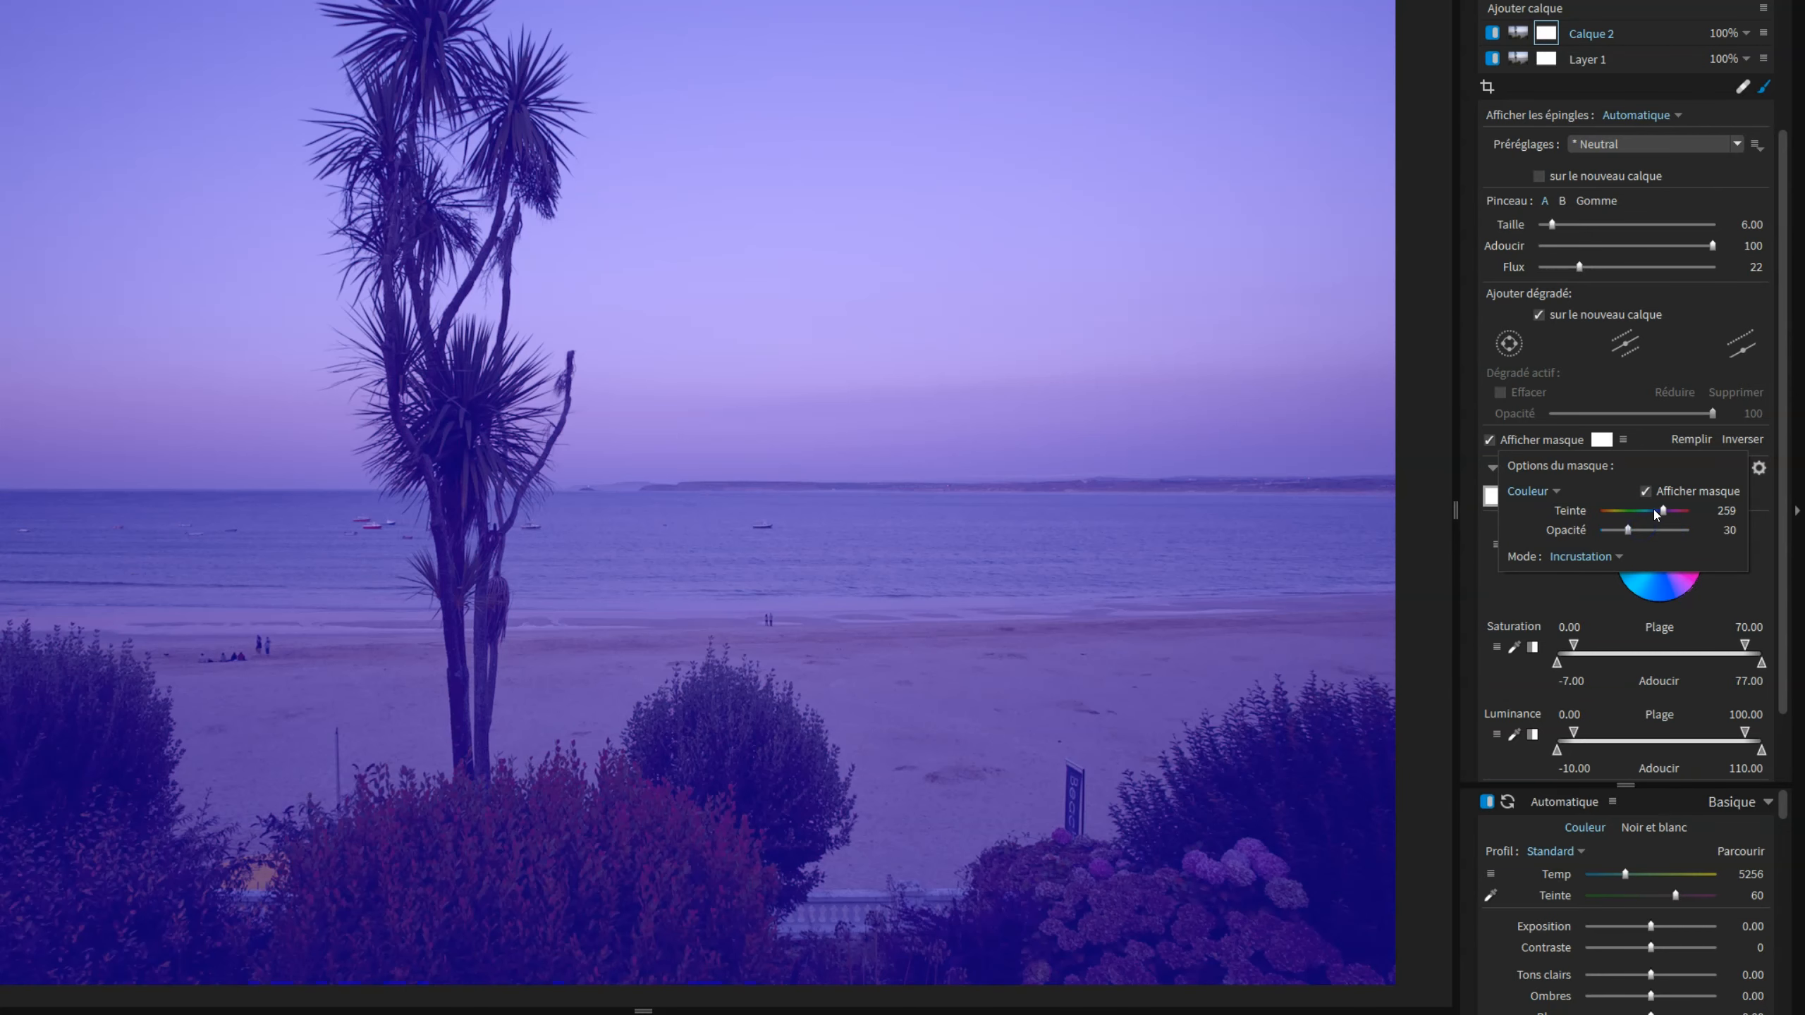
pyautogui.doubleClick(1663, 510)
pyautogui.click(1645, 540)
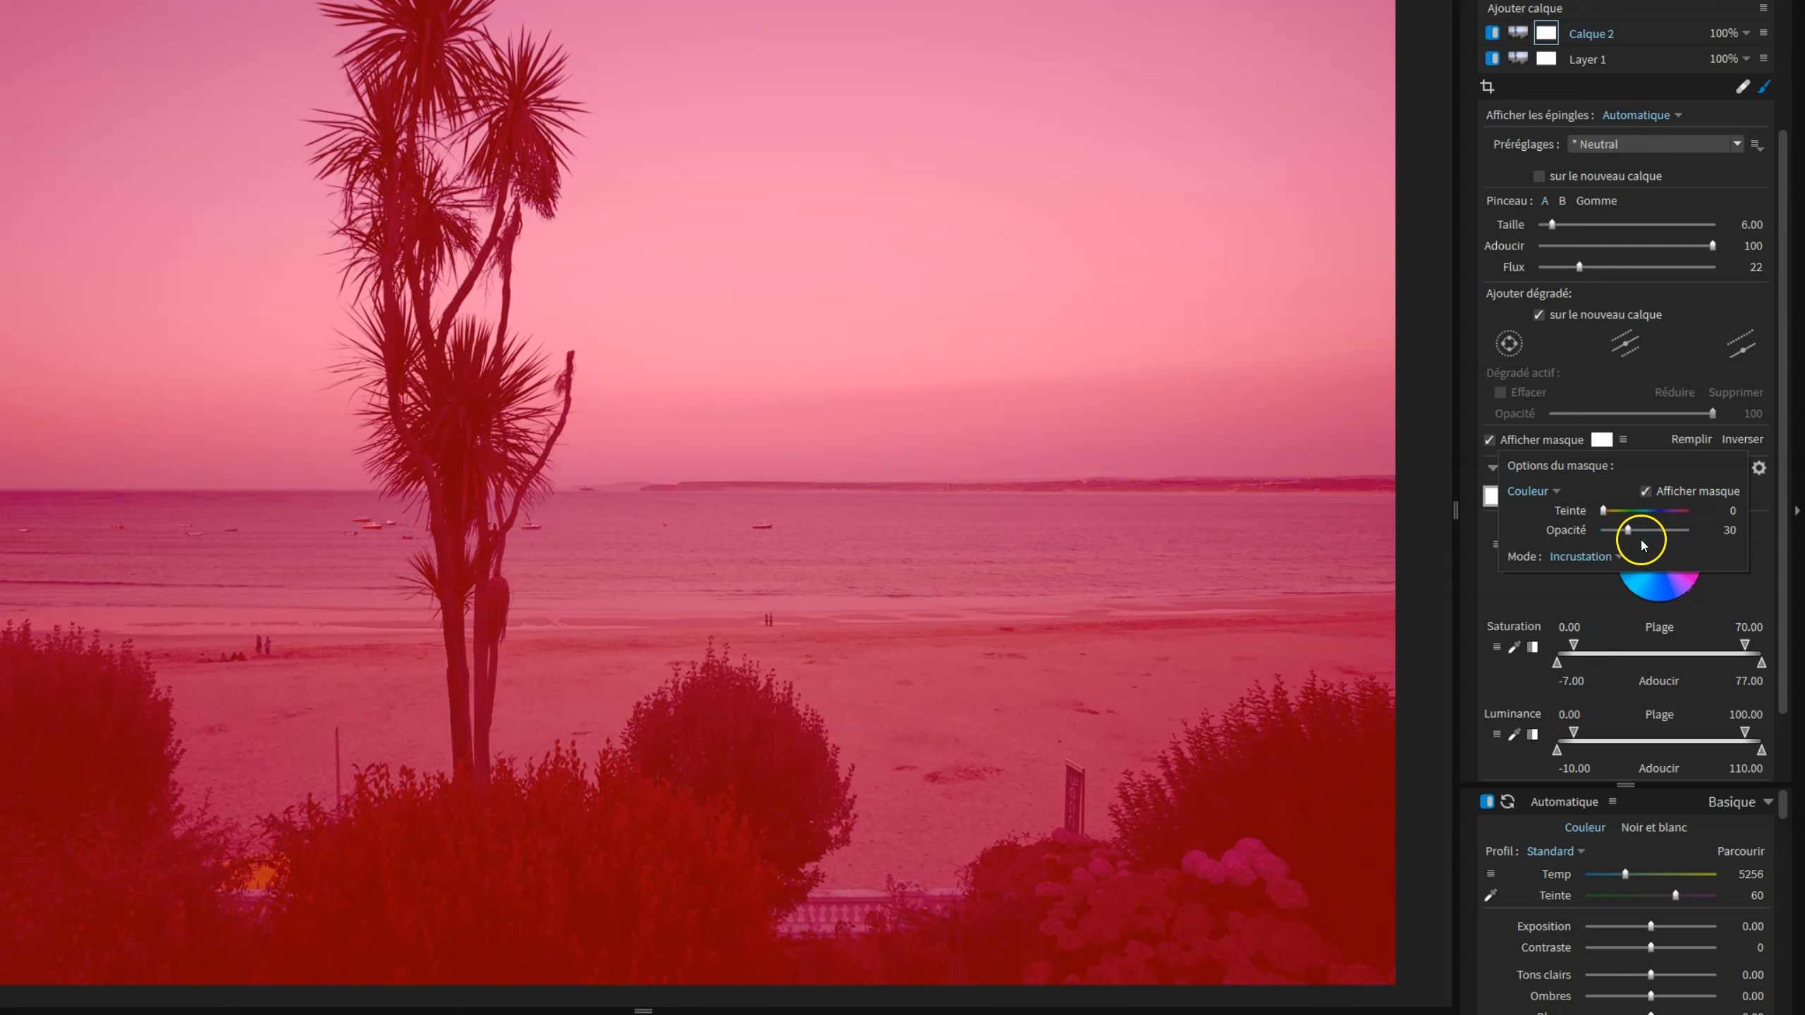
# Preview the mask in mask-only, luminance and saturation display modes, and return to the overlay mode (Incrustation).
pyautogui.click(1600, 563)
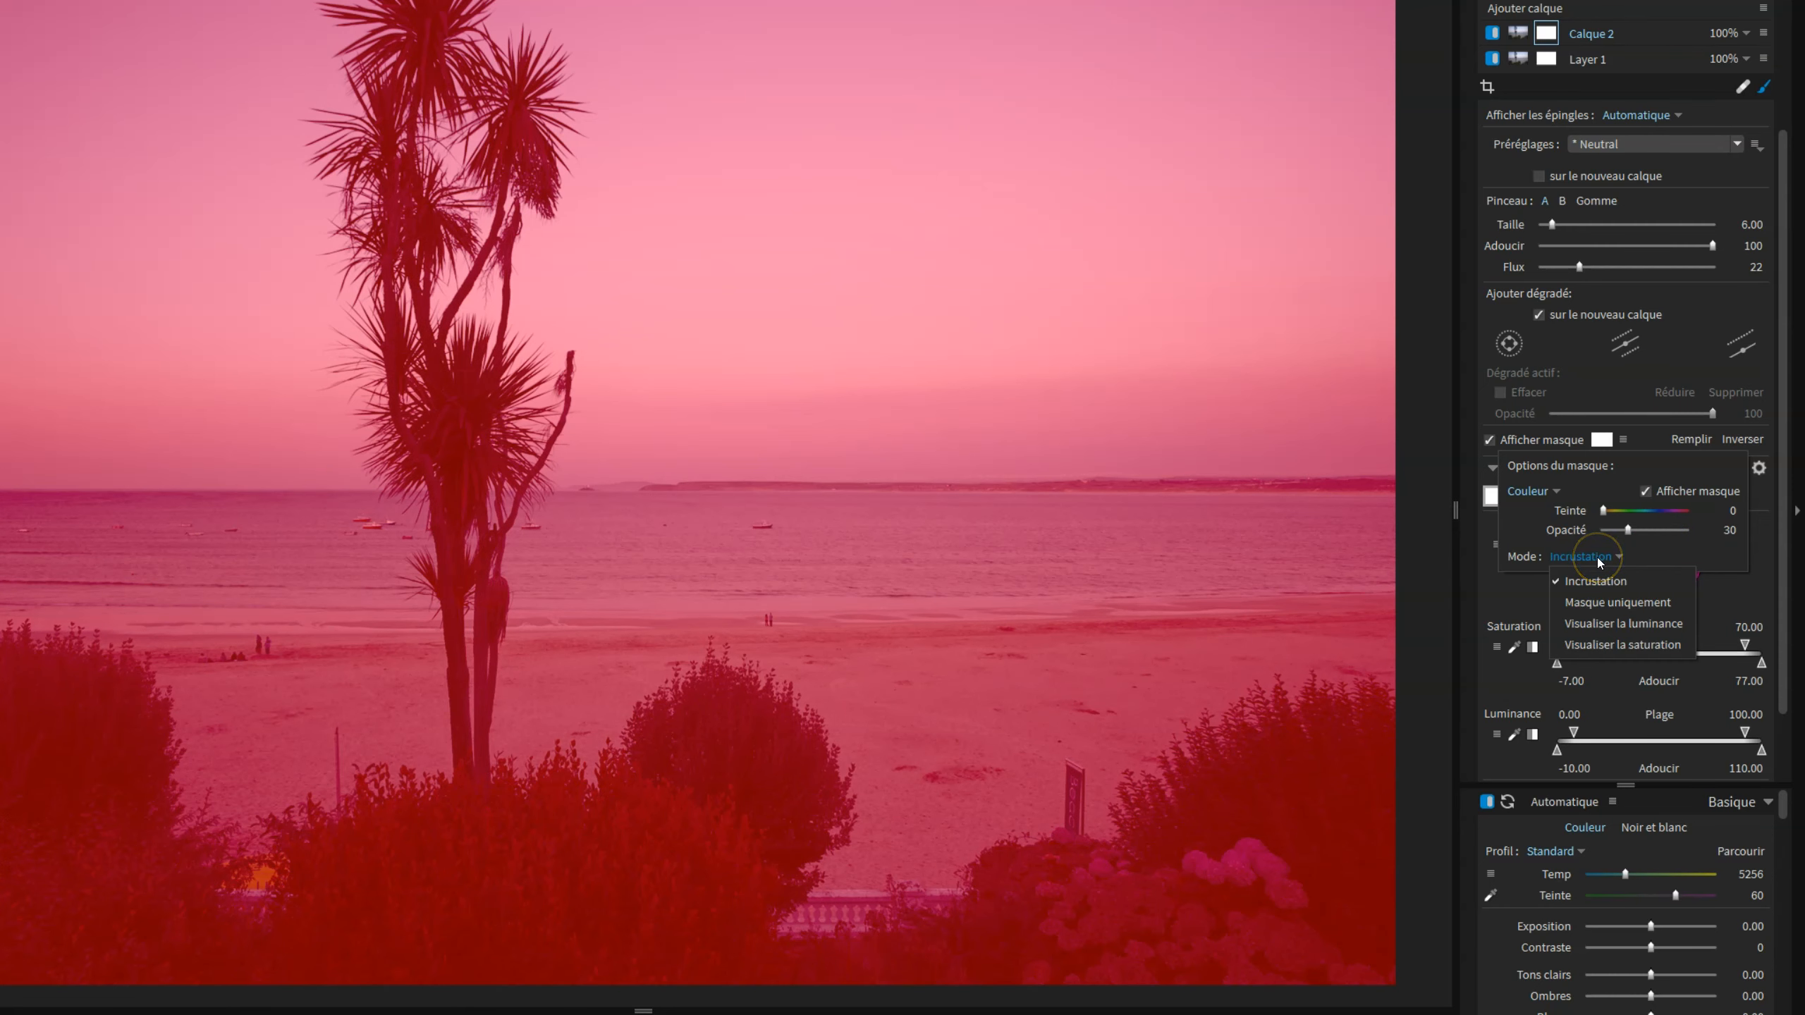
pyautogui.click(1608, 611)
pyautogui.click(1600, 557)
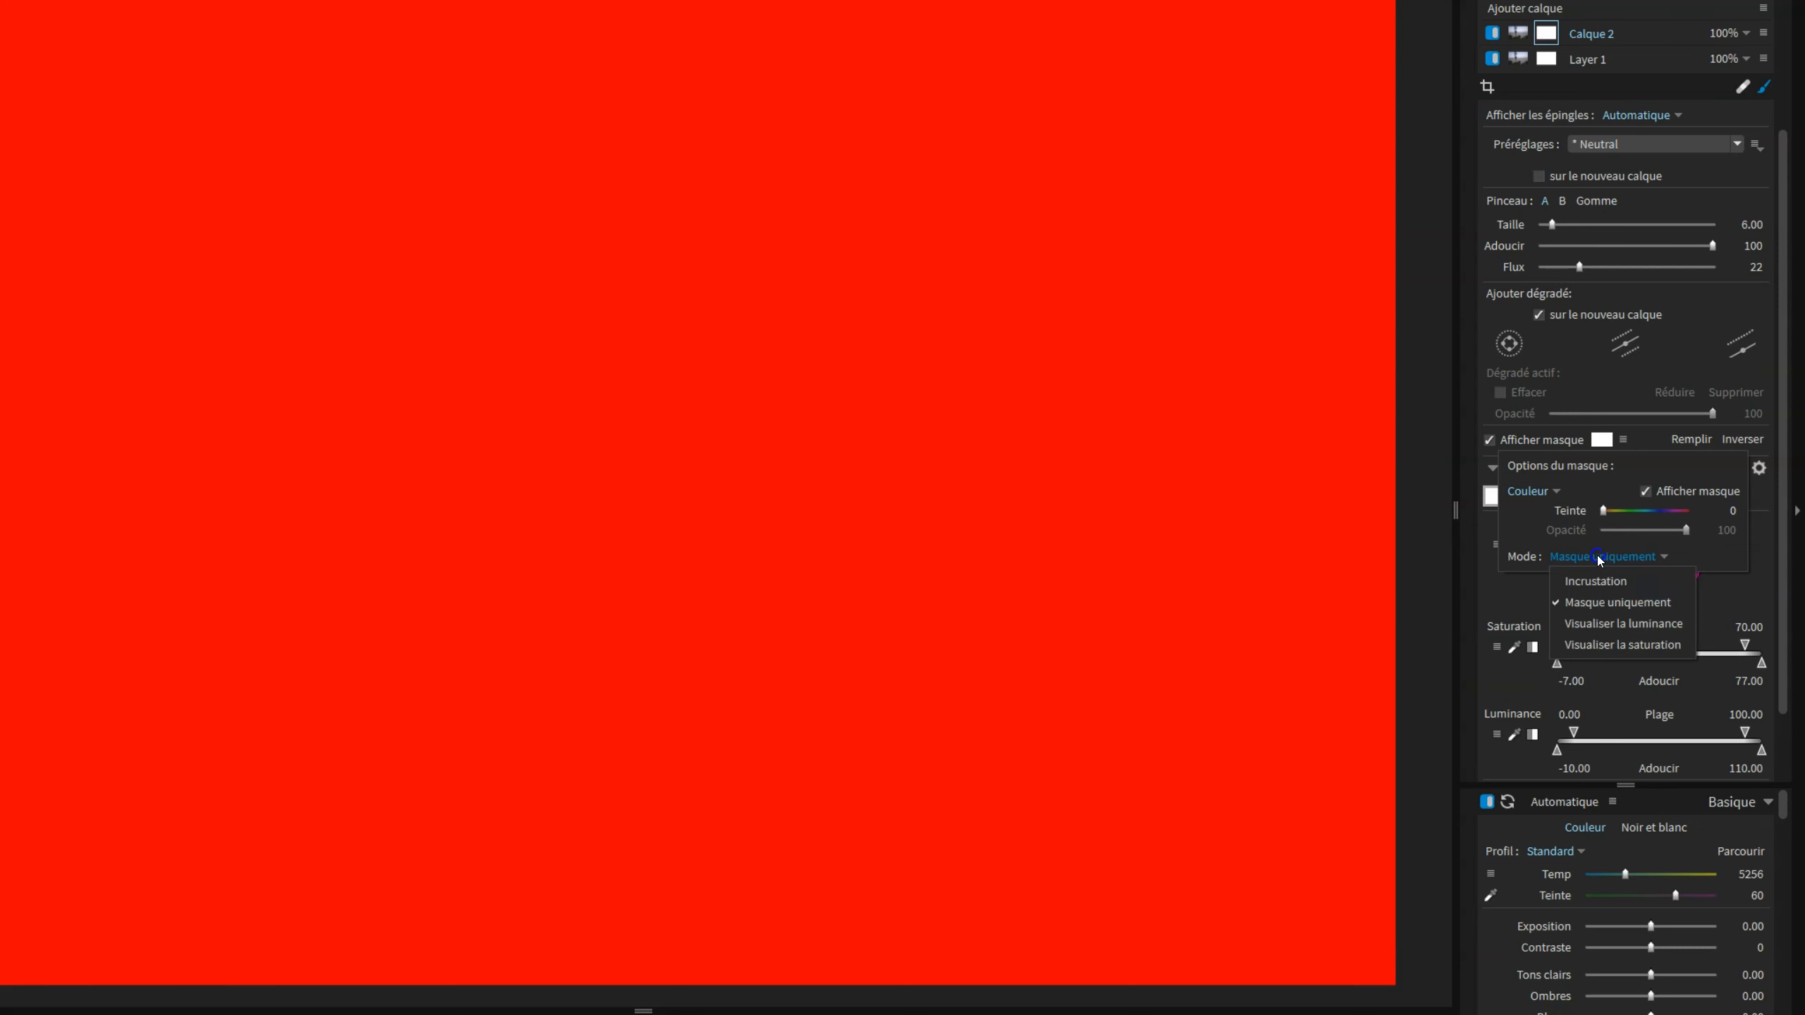
pyautogui.click(1608, 625)
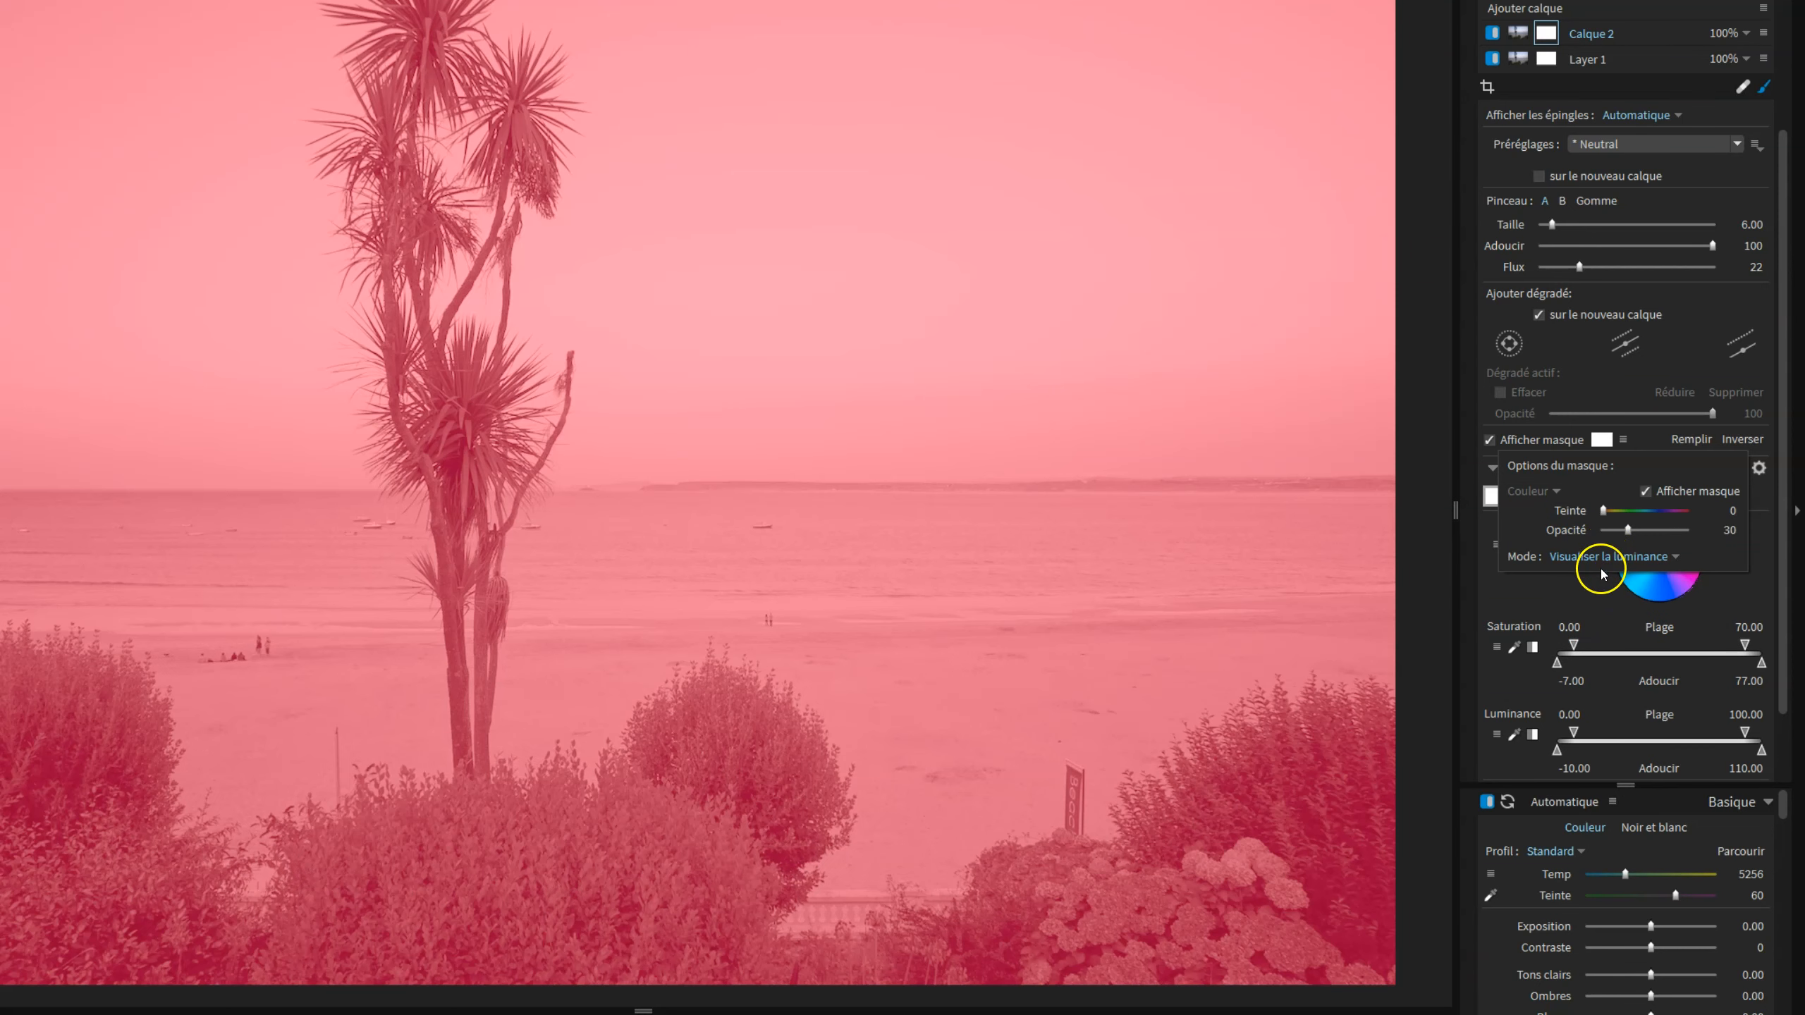
pyautogui.click(1599, 559)
pyautogui.click(1603, 642)
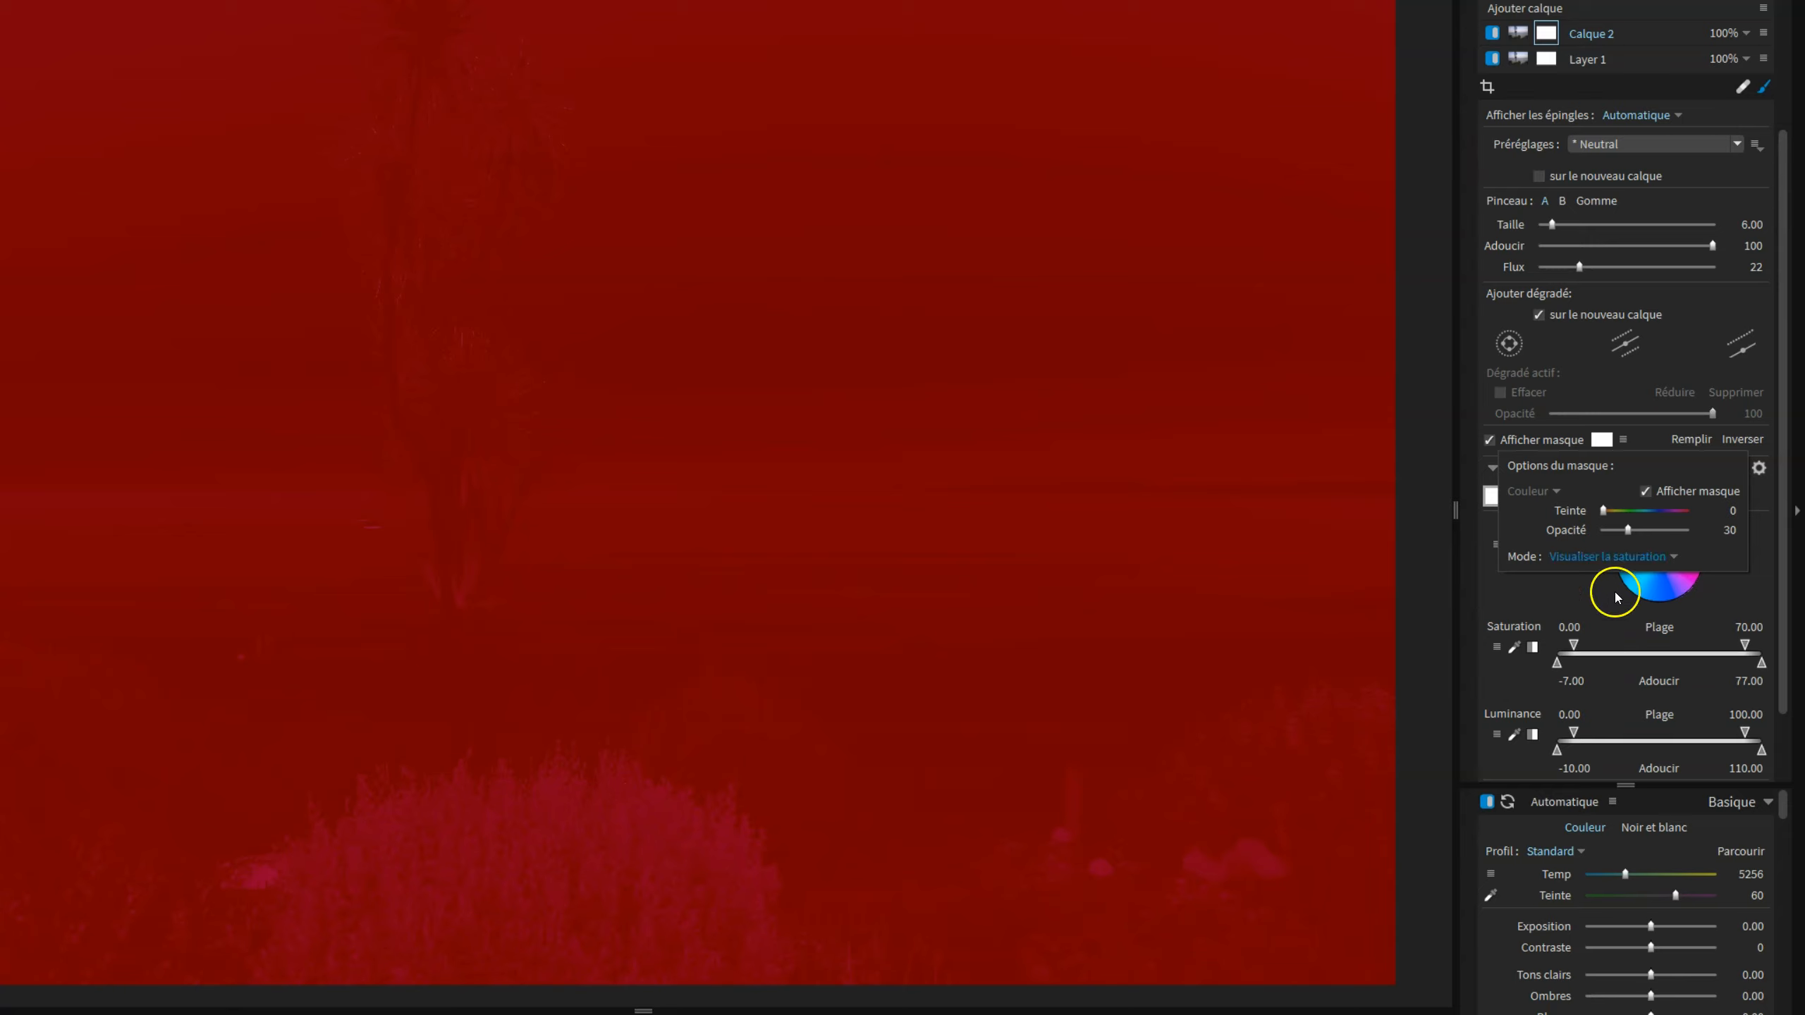
pyautogui.click(1596, 557)
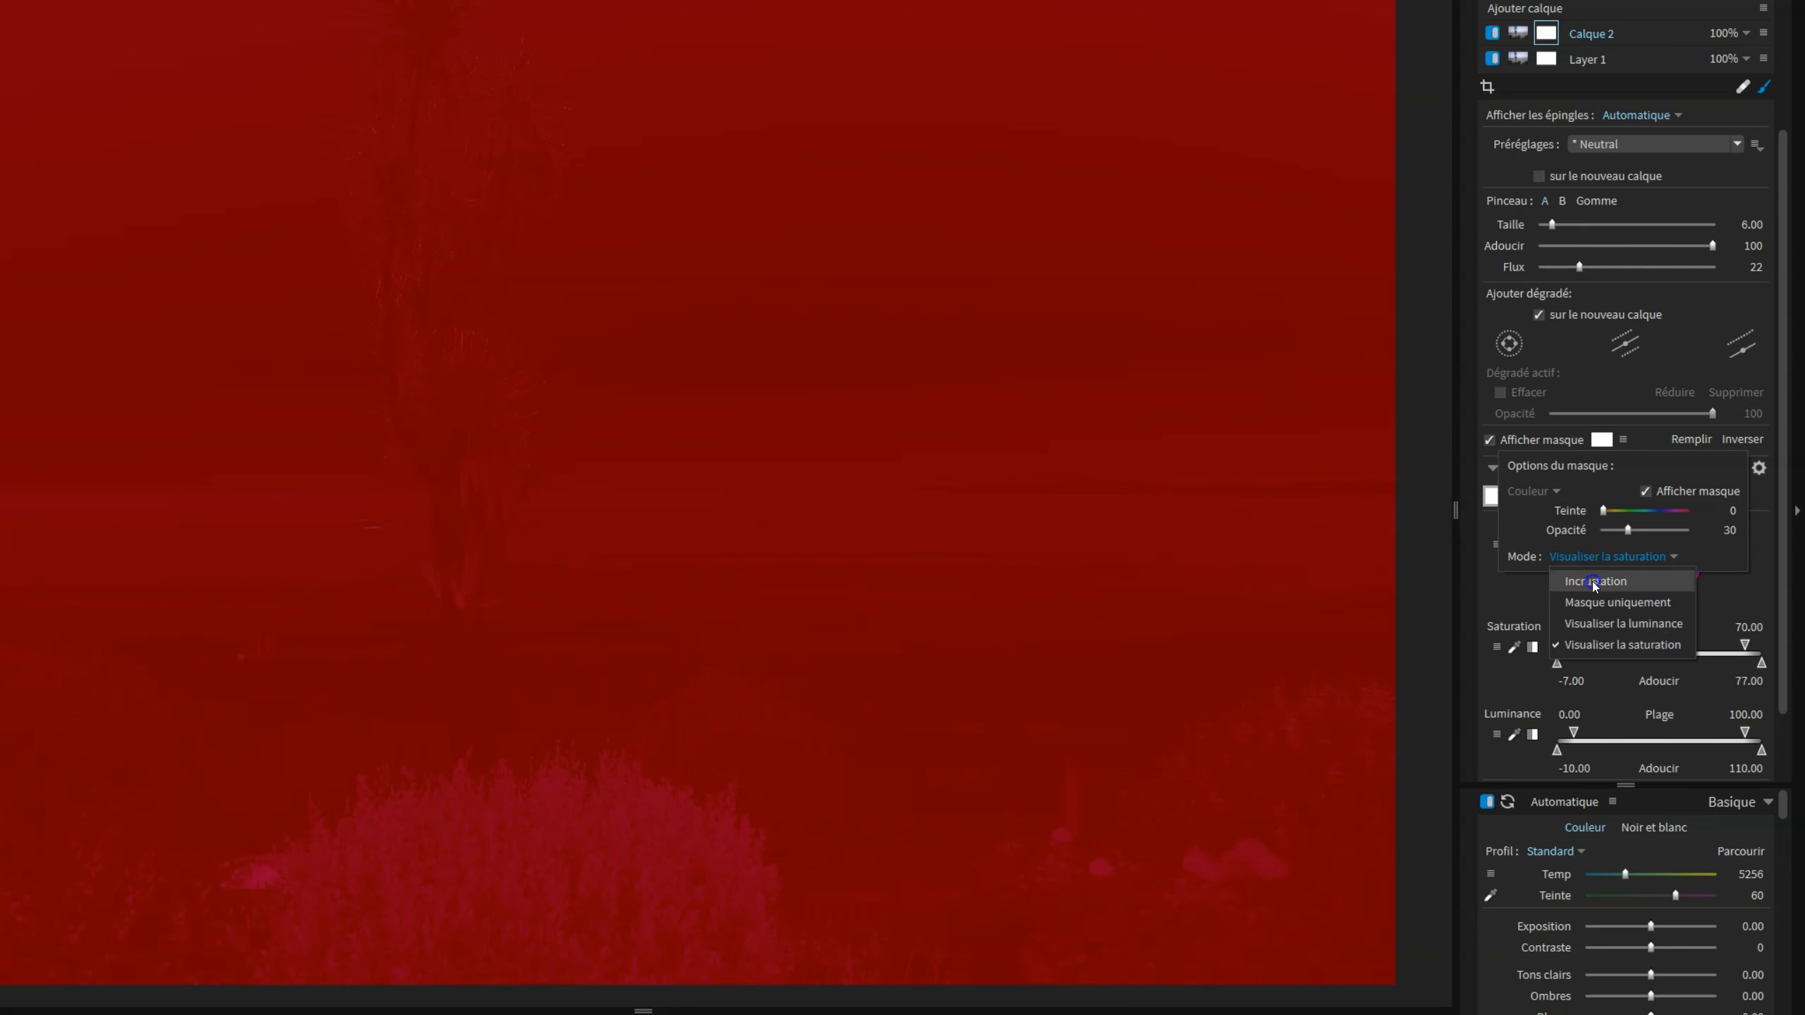
pyautogui.click(1596, 582)
# Constrain the new layer's mask by color saturation, with the range's lower limit at 14.48 and its softening at 6.03.
pyautogui.click(1612, 468)
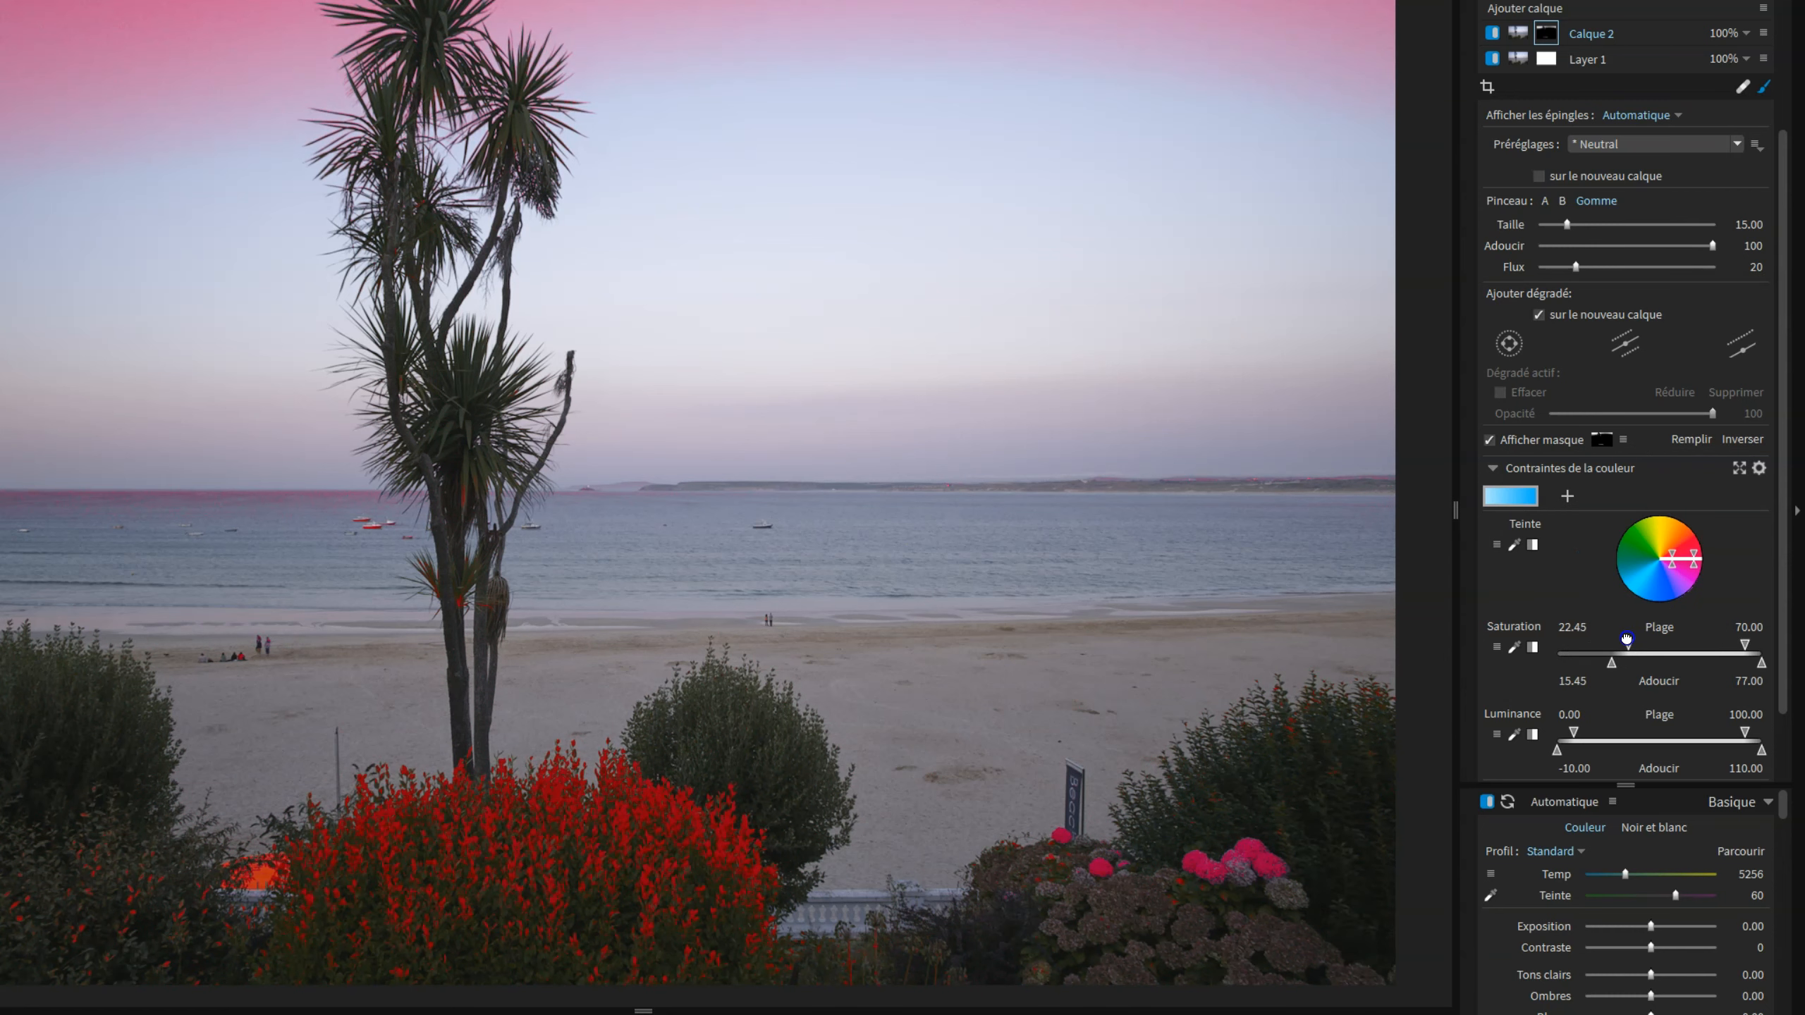
pyautogui.moveTo(1610, 665); pyautogui.dragTo(1512, 673)
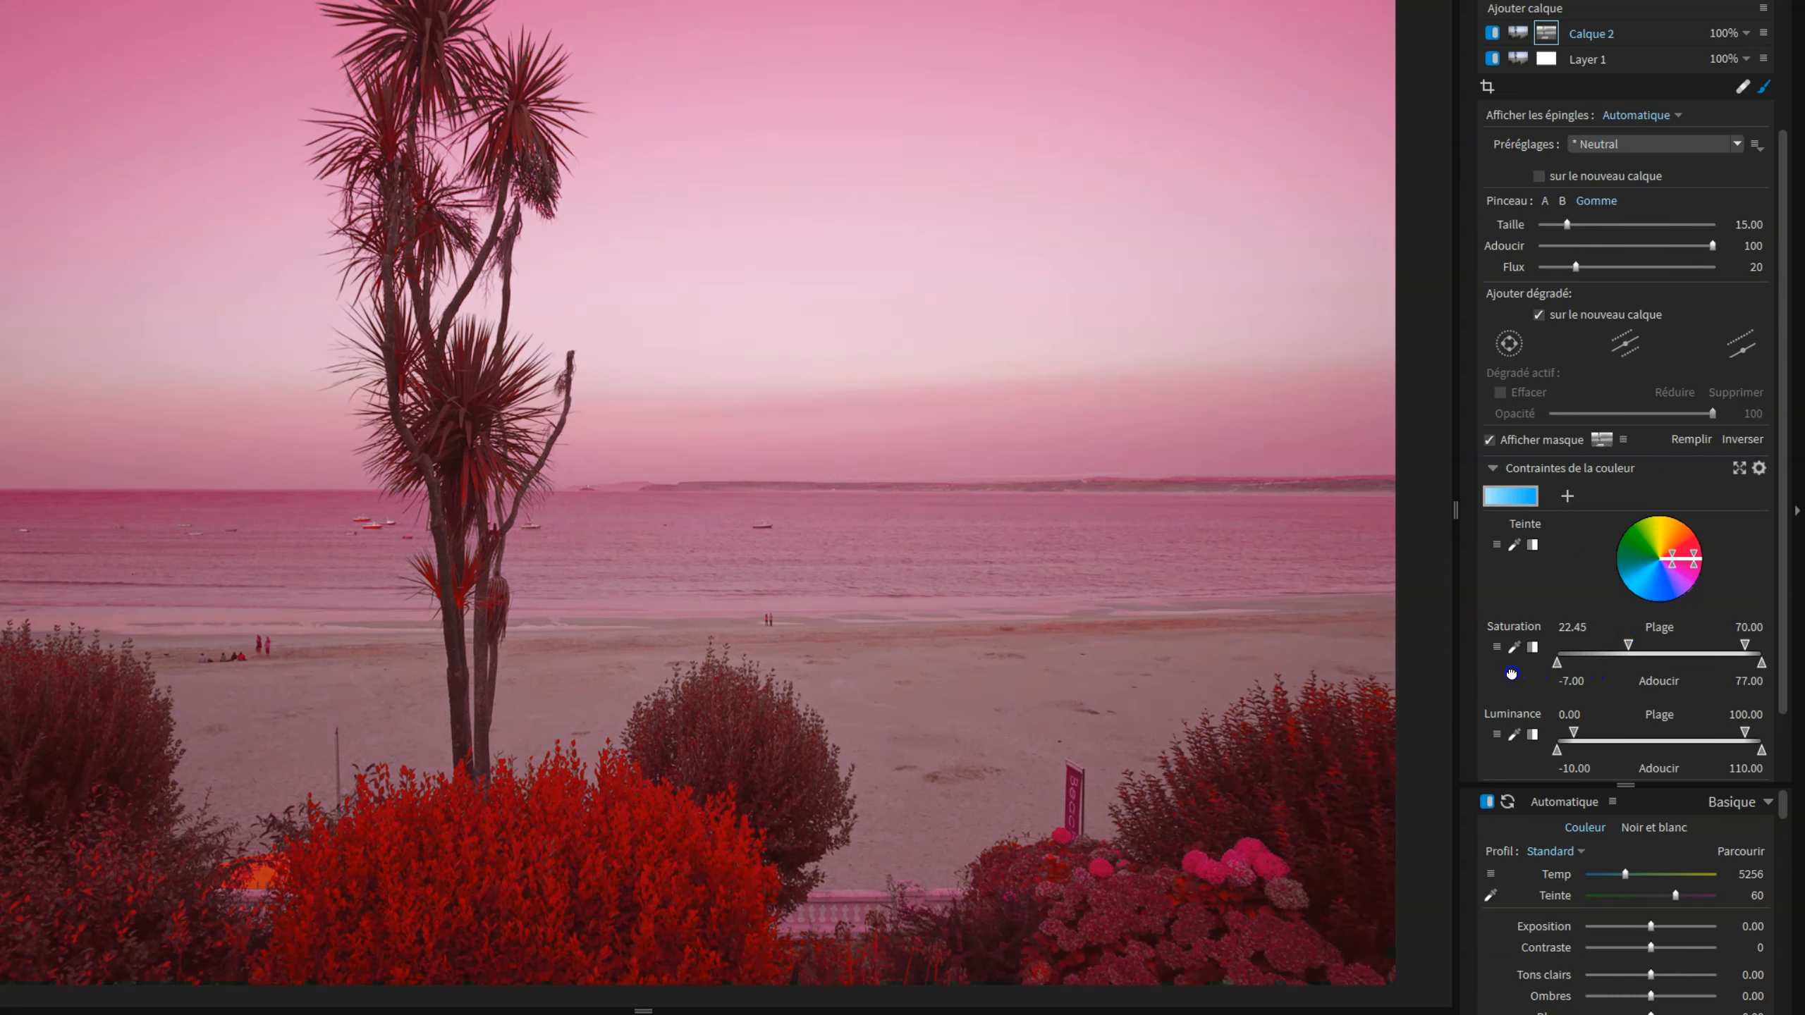
pyautogui.moveTo(1628, 645); pyautogui.dragTo(1609, 647)
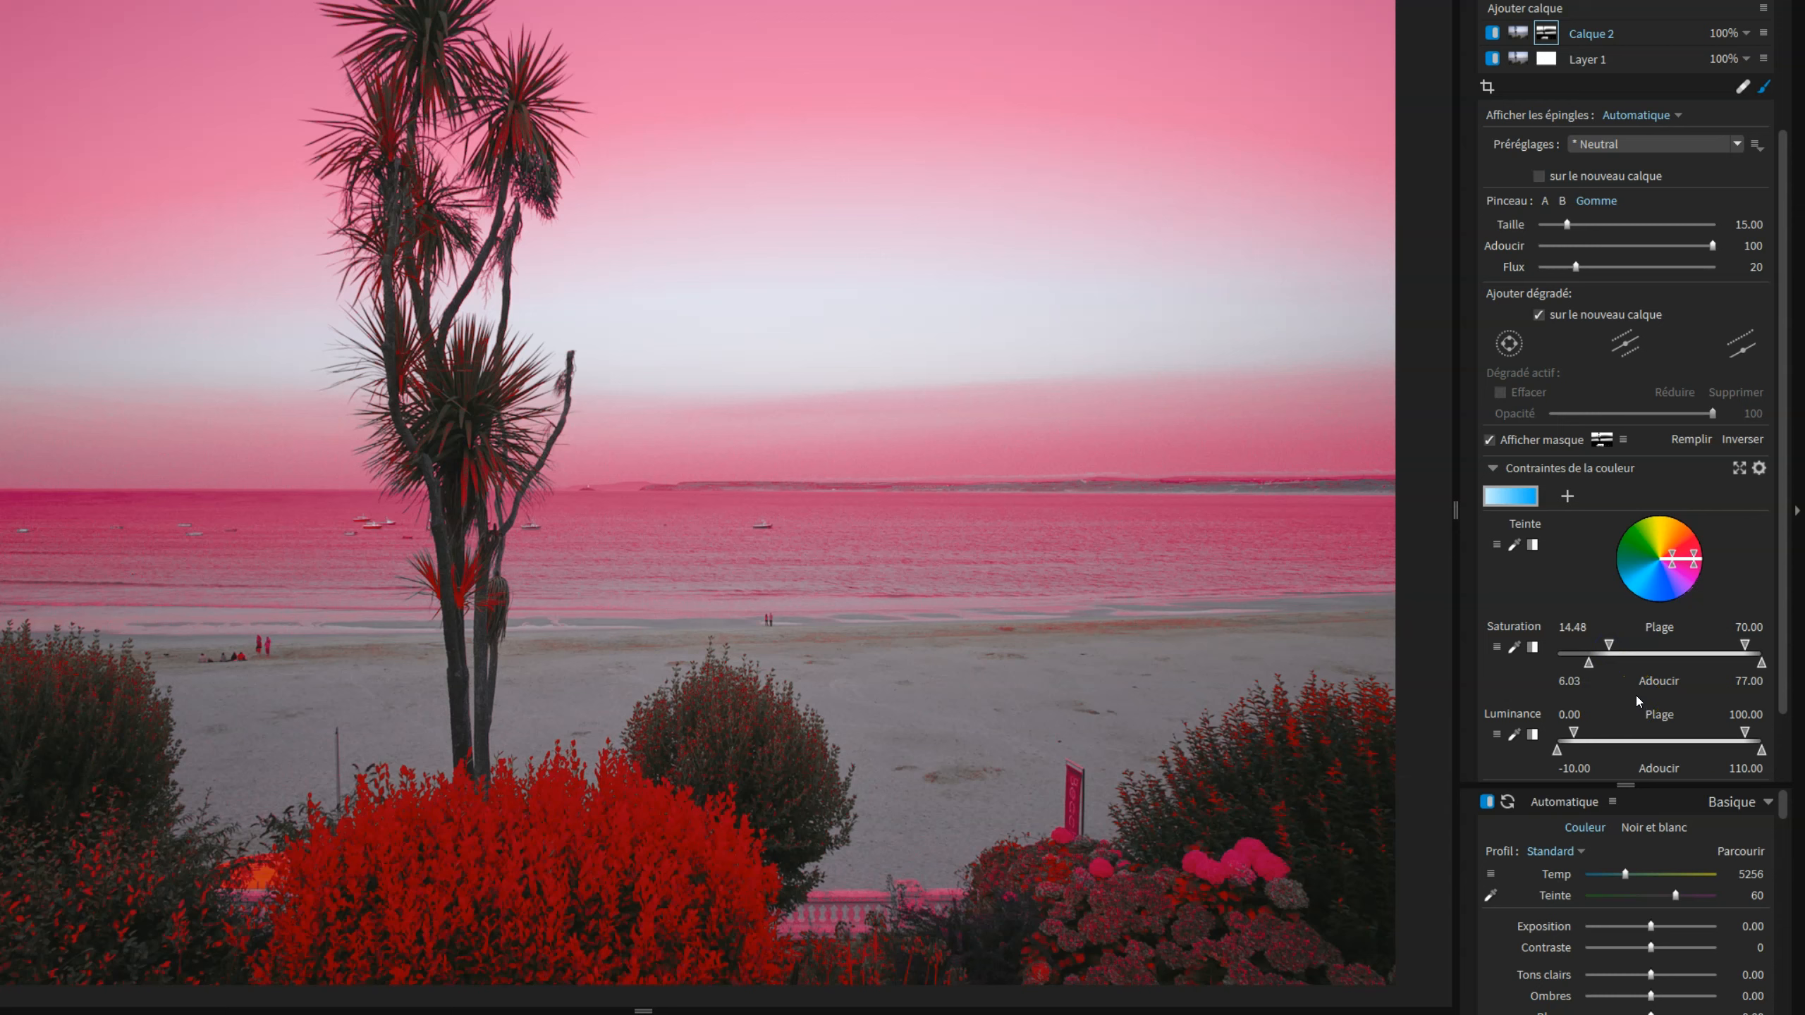
# Switch the new layer's mask display from color to black and white (Noir et blanc) in the mask options.
pyautogui.click(1625, 440)
pyautogui.click(1625, 440)
pyautogui.click(1625, 440)
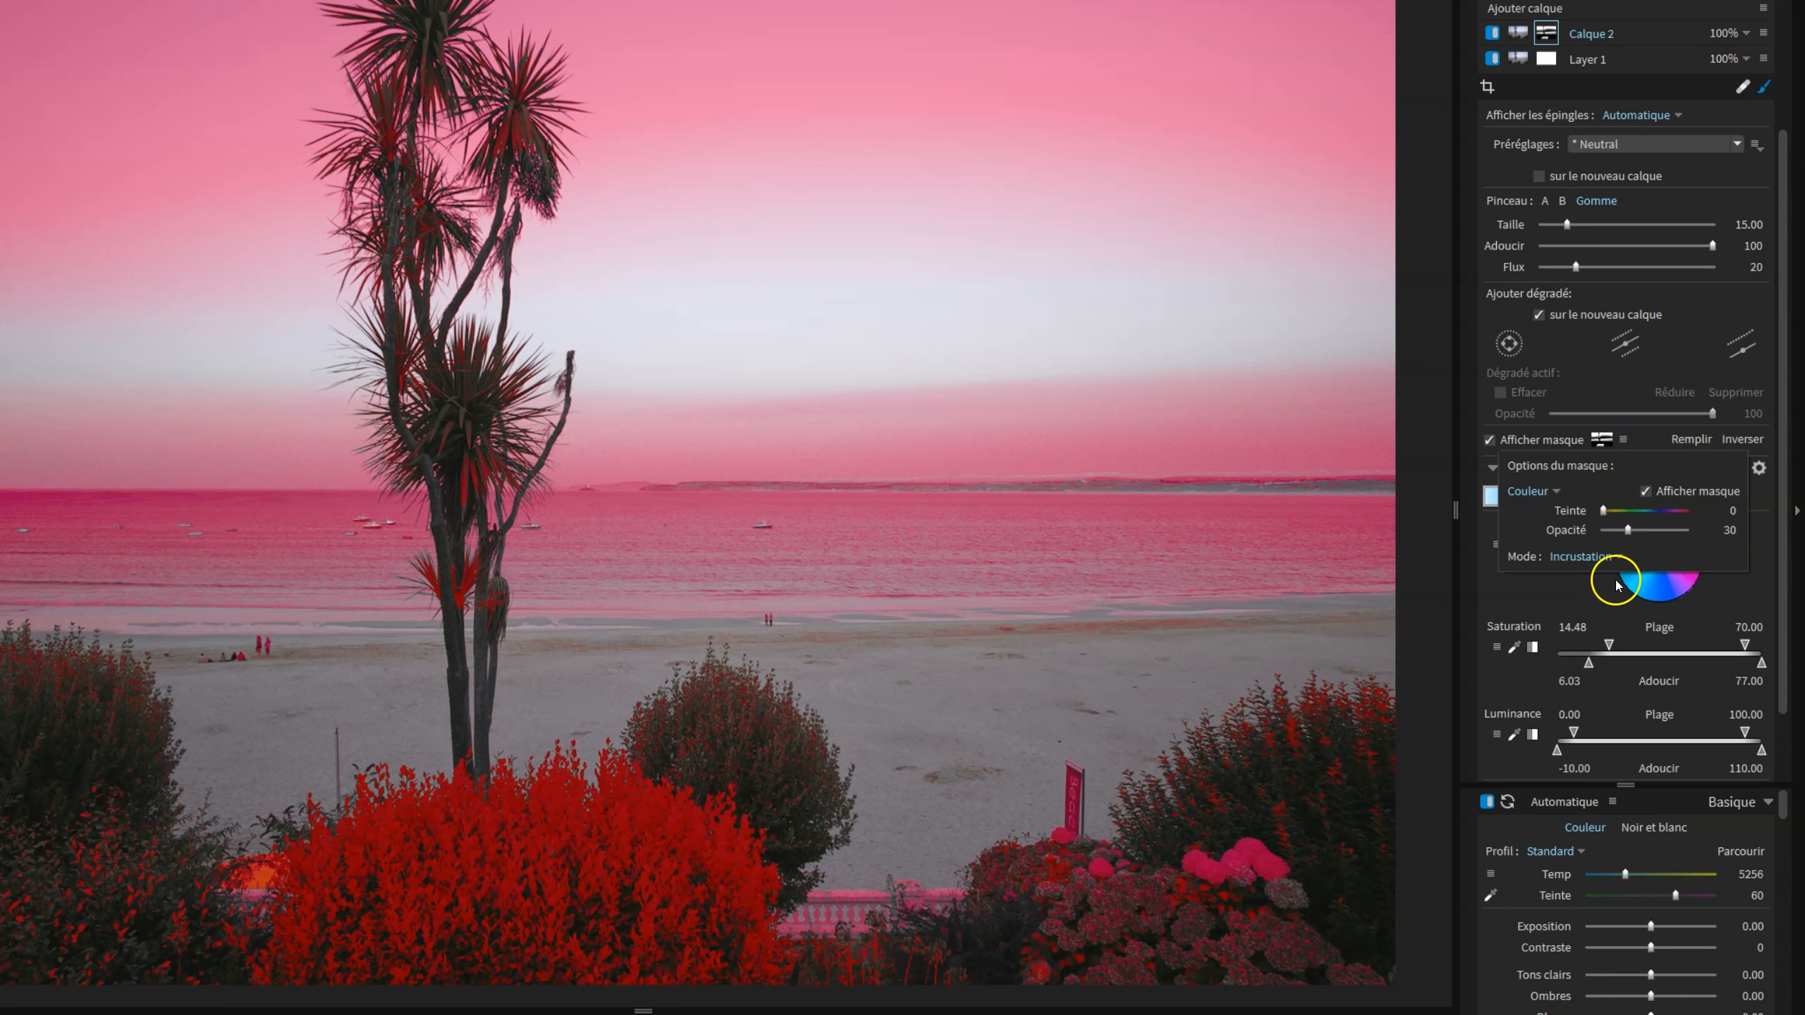
pyautogui.click(1551, 490)
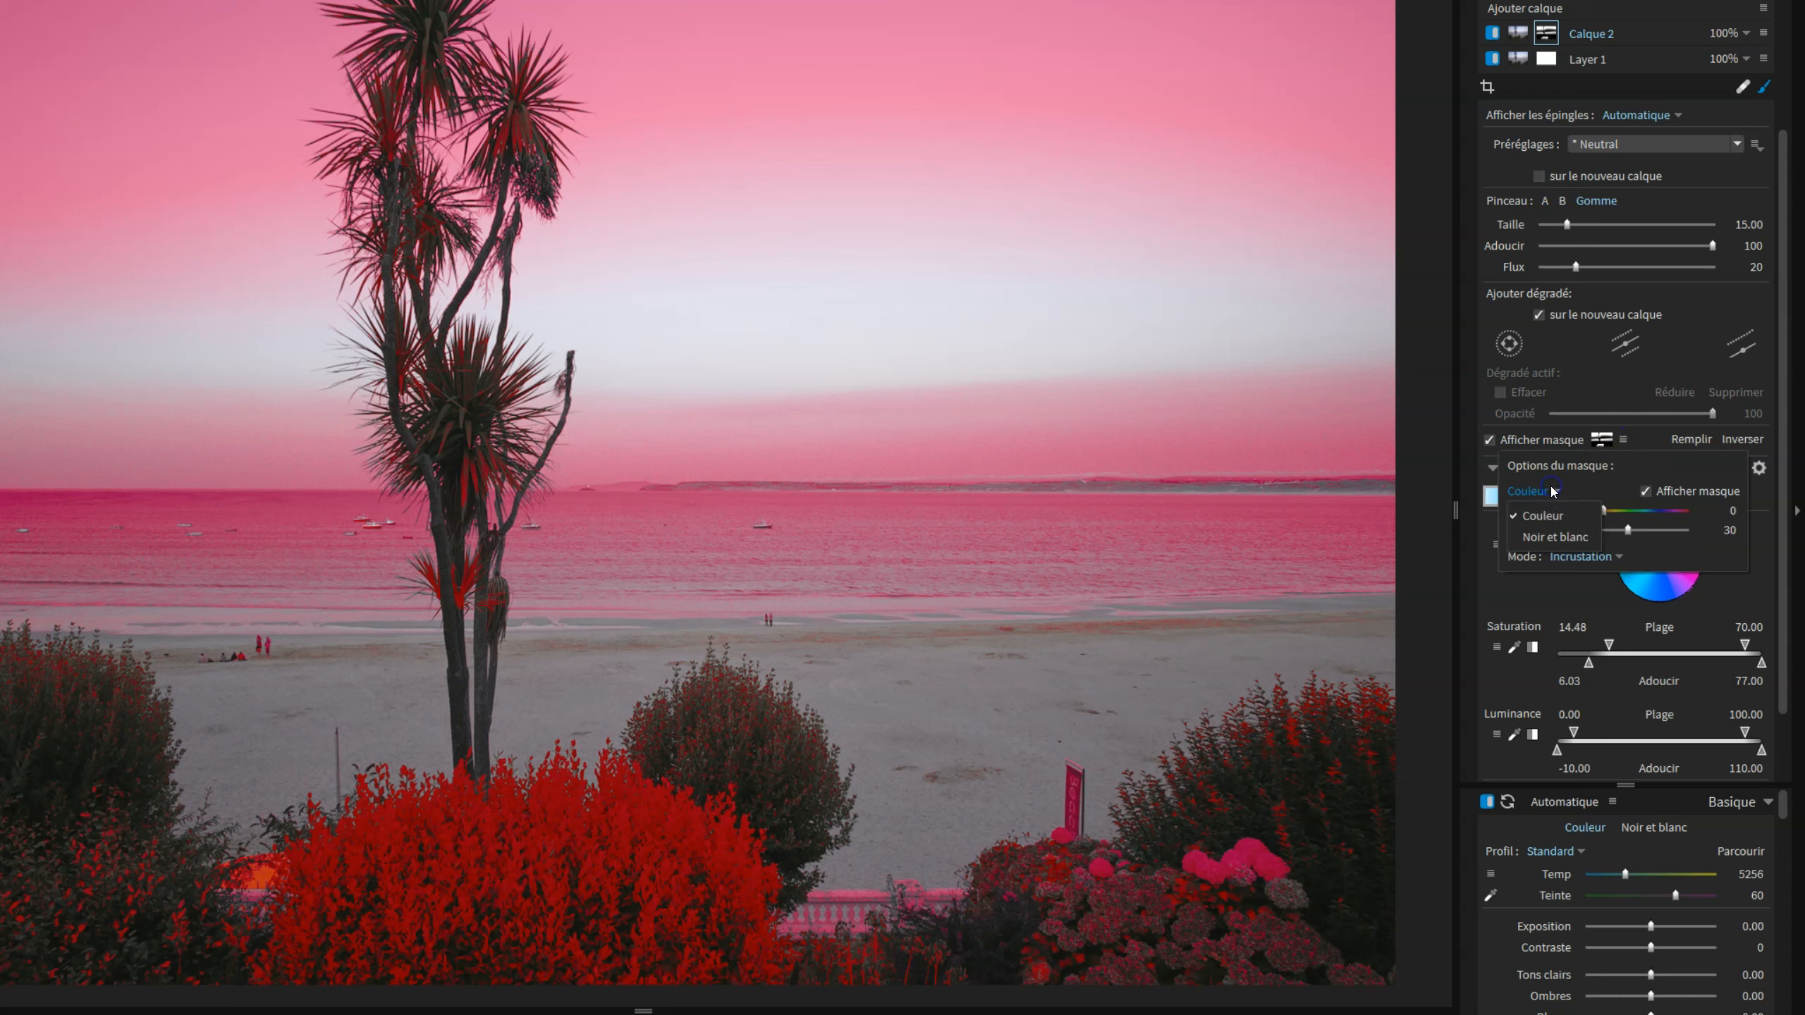
pyautogui.click(1549, 537)
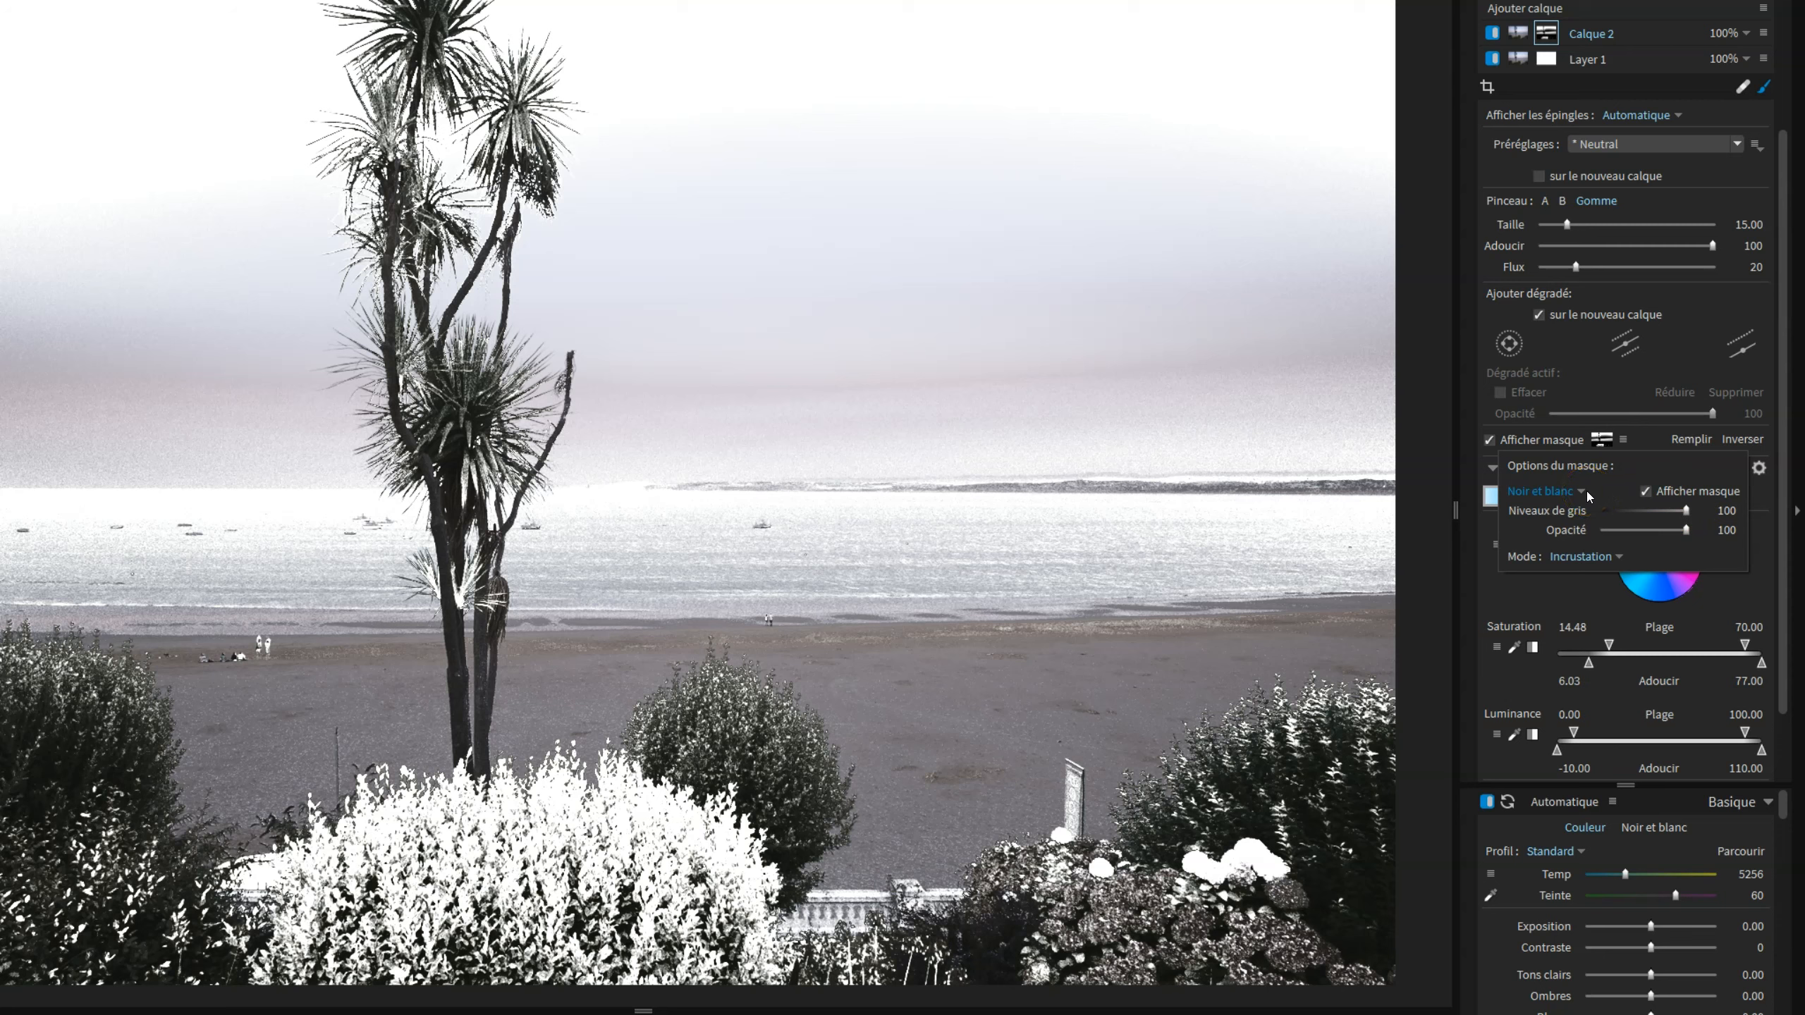
pyautogui.click(1567, 601)
# Set the color constraints' lower saturation limit to 14.12 with softening 5.67, and the lower luminance limit to 24.31 with softening 6.55.
pyautogui.moveTo(1606, 645); pyautogui.dragTo(1608, 644)
pyautogui.click(1575, 724)
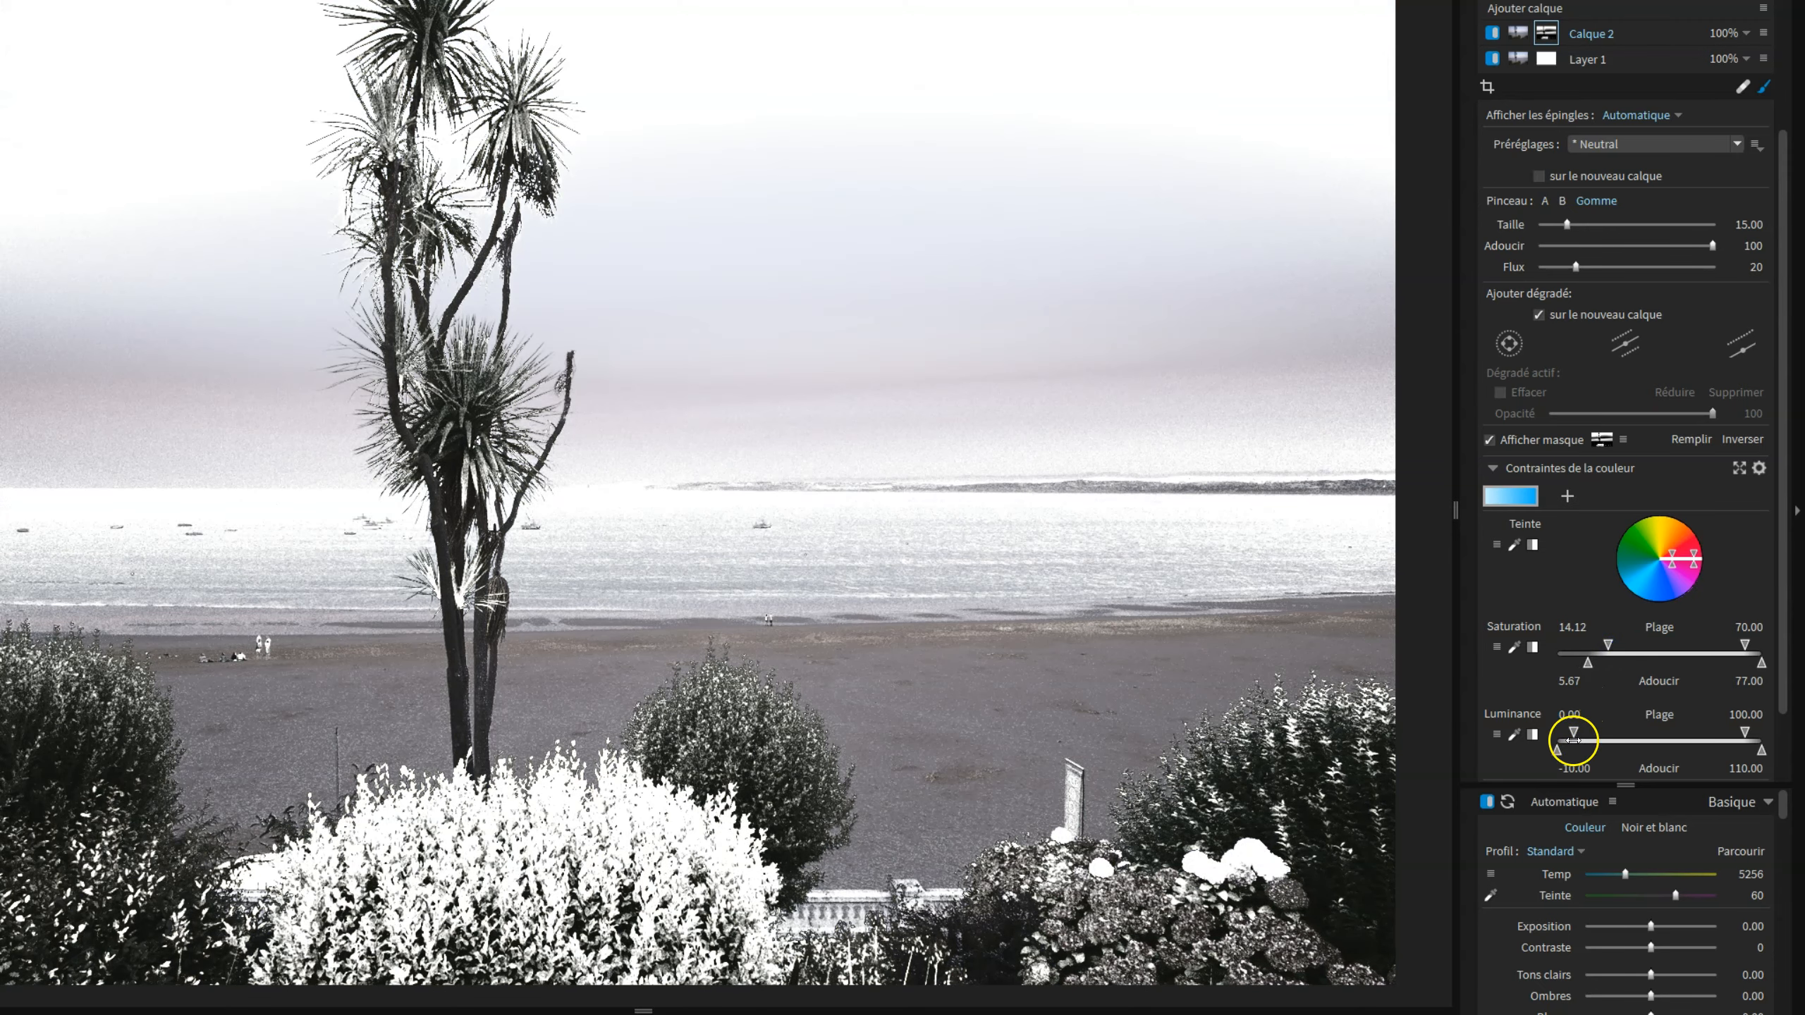
pyautogui.moveTo(1576, 731)
pyautogui.mouseDown()
pyautogui.moveTo(1595, 757)
pyautogui.moveTo(1621, 748)
pyautogui.moveTo(1587, 747)
pyautogui.mouseUp()
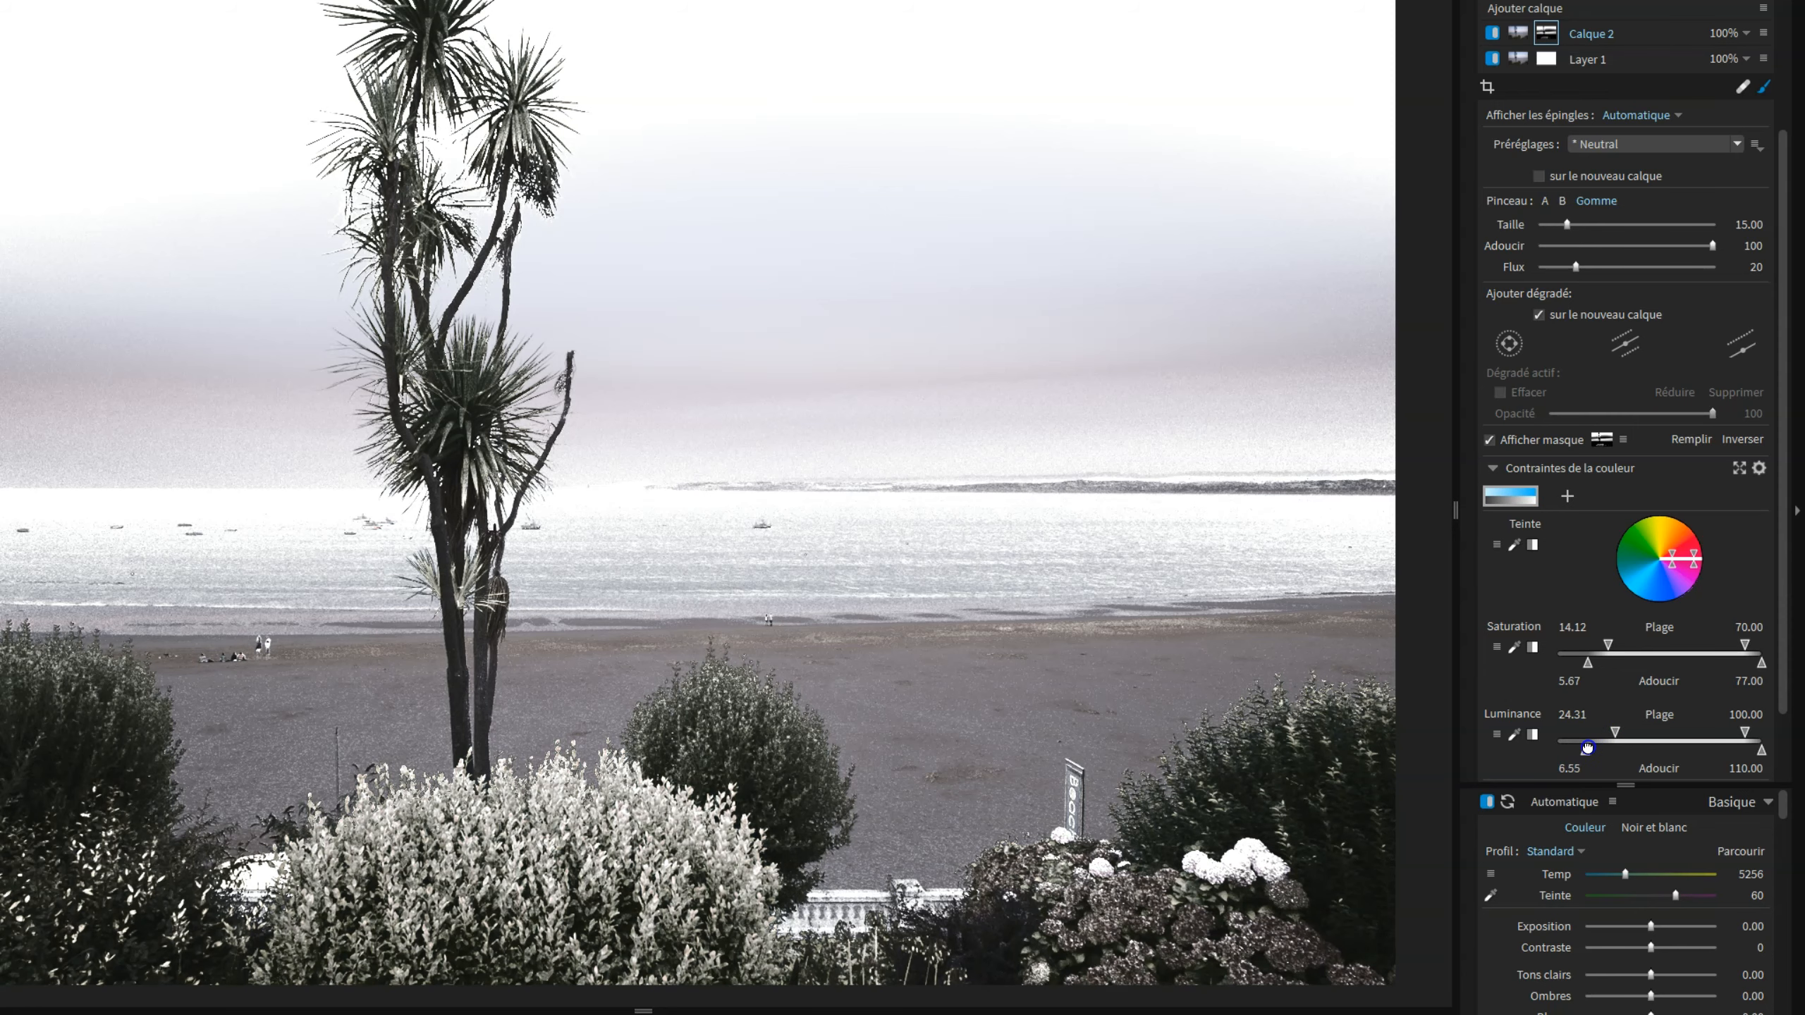
# Return the mask display to color (Couleur), compare the photo with the overlay off and on, and leave the mask hidden.
pyautogui.click(1622, 439)
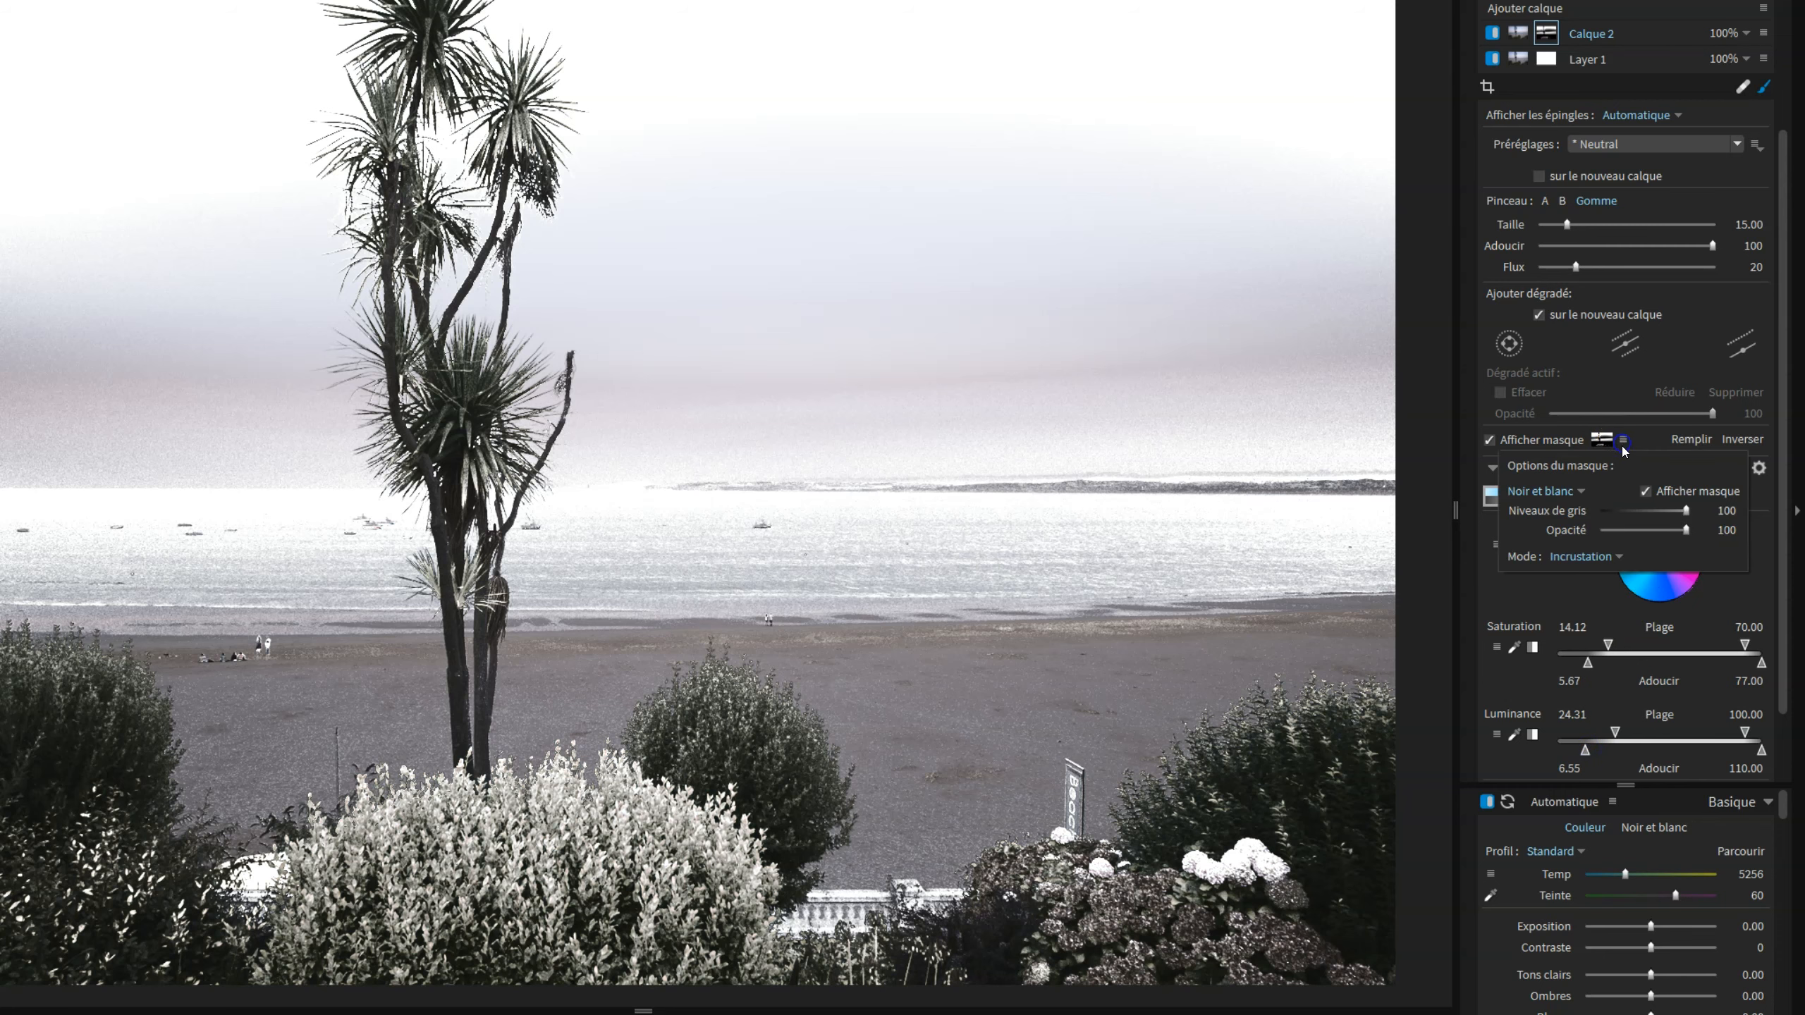
pyautogui.click(1571, 489)
pyautogui.click(1568, 524)
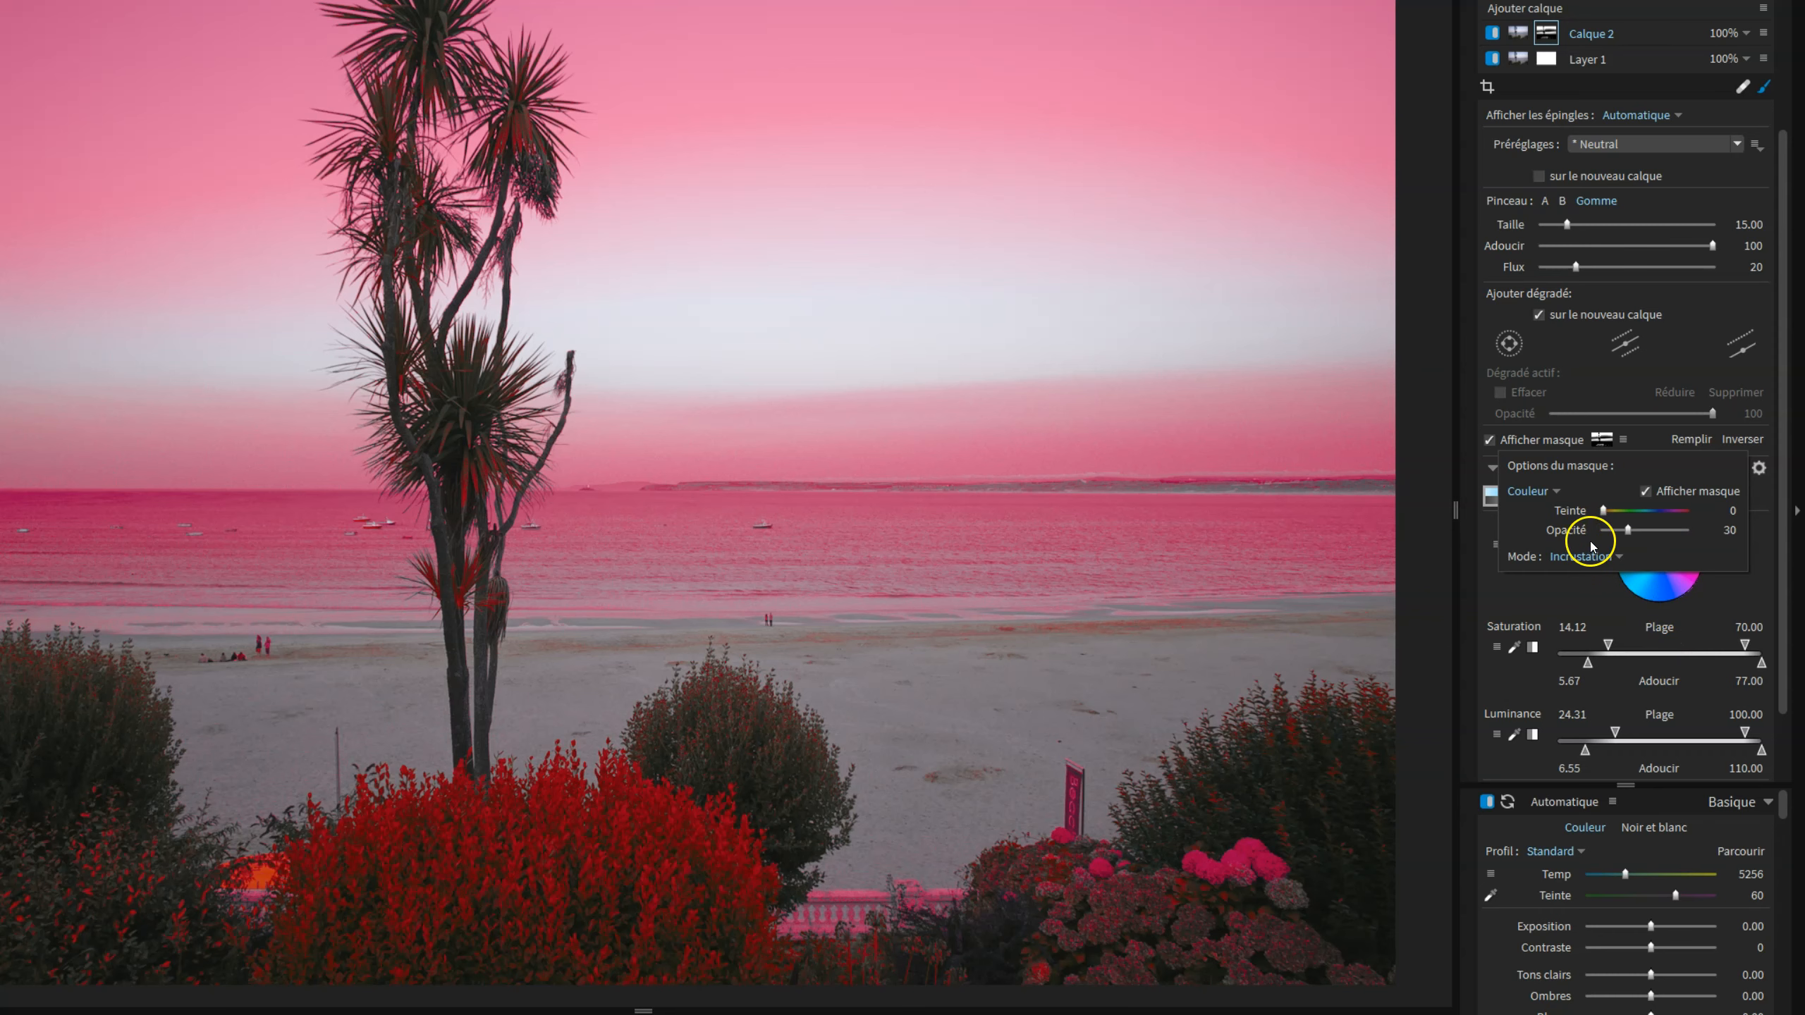
pyautogui.click(1646, 491)
pyautogui.click(1625, 440)
pyautogui.click(1750, 681)
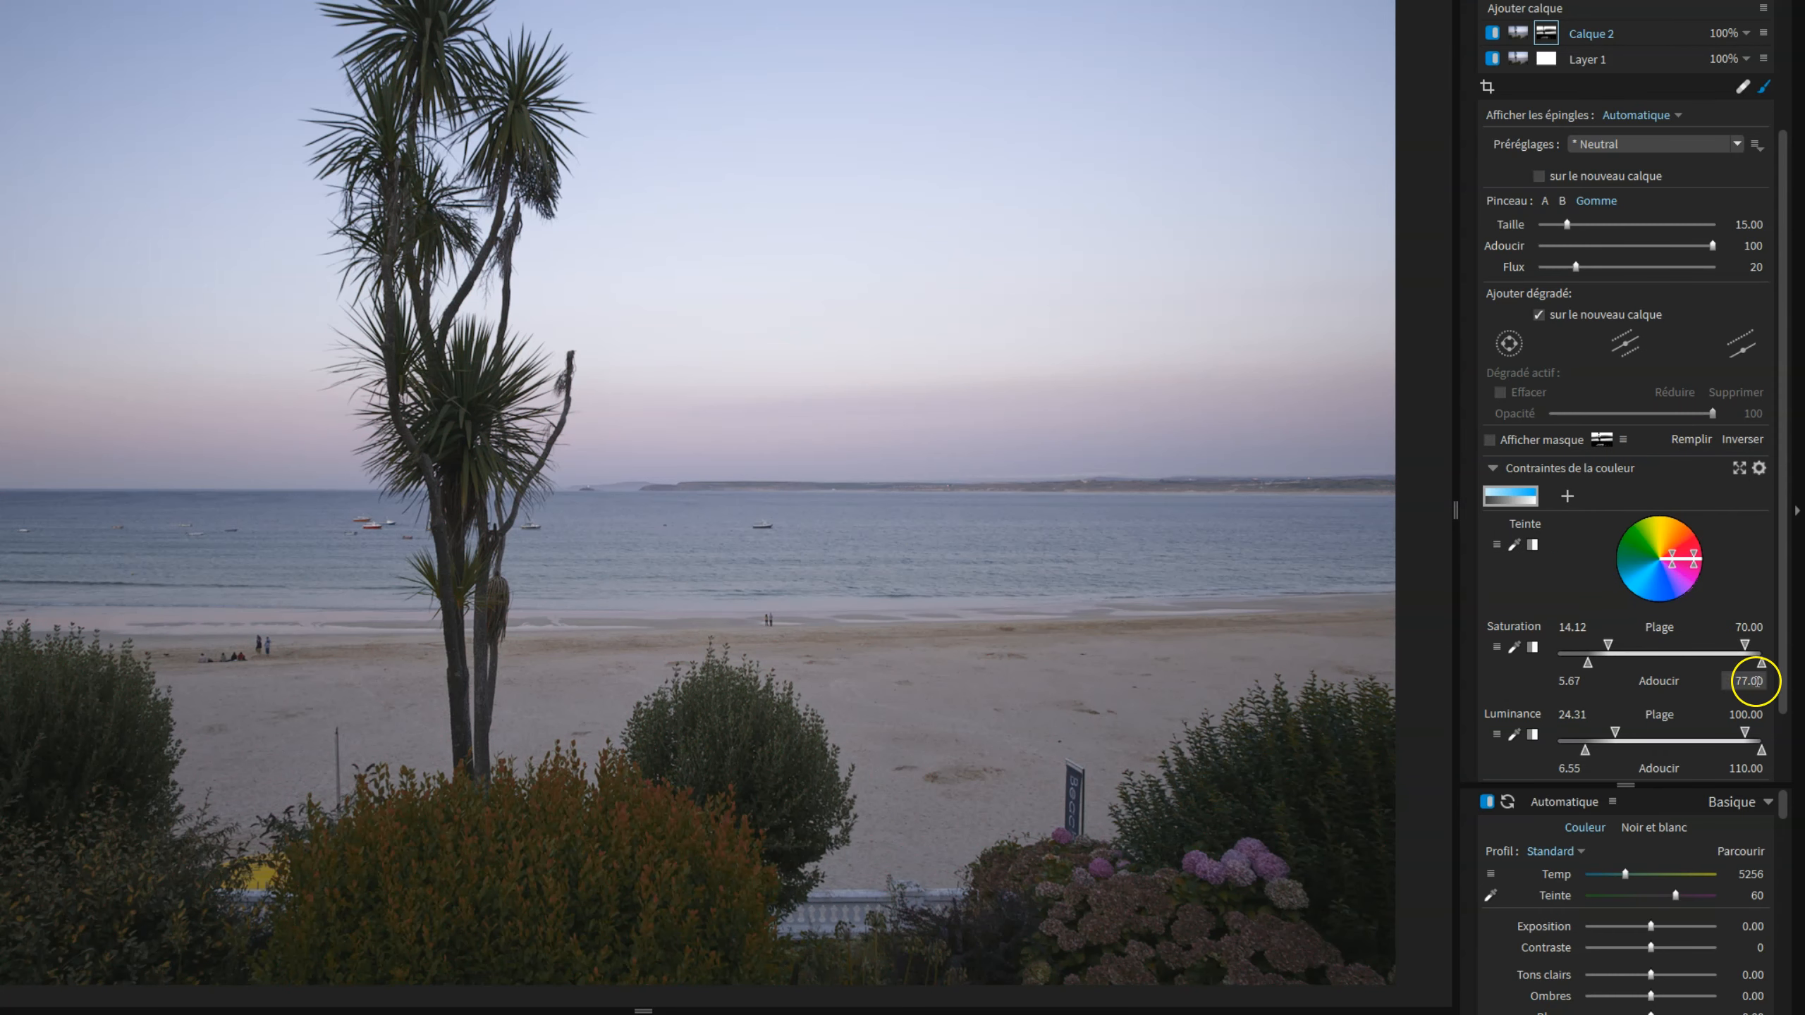
pyautogui.click(1491, 440)
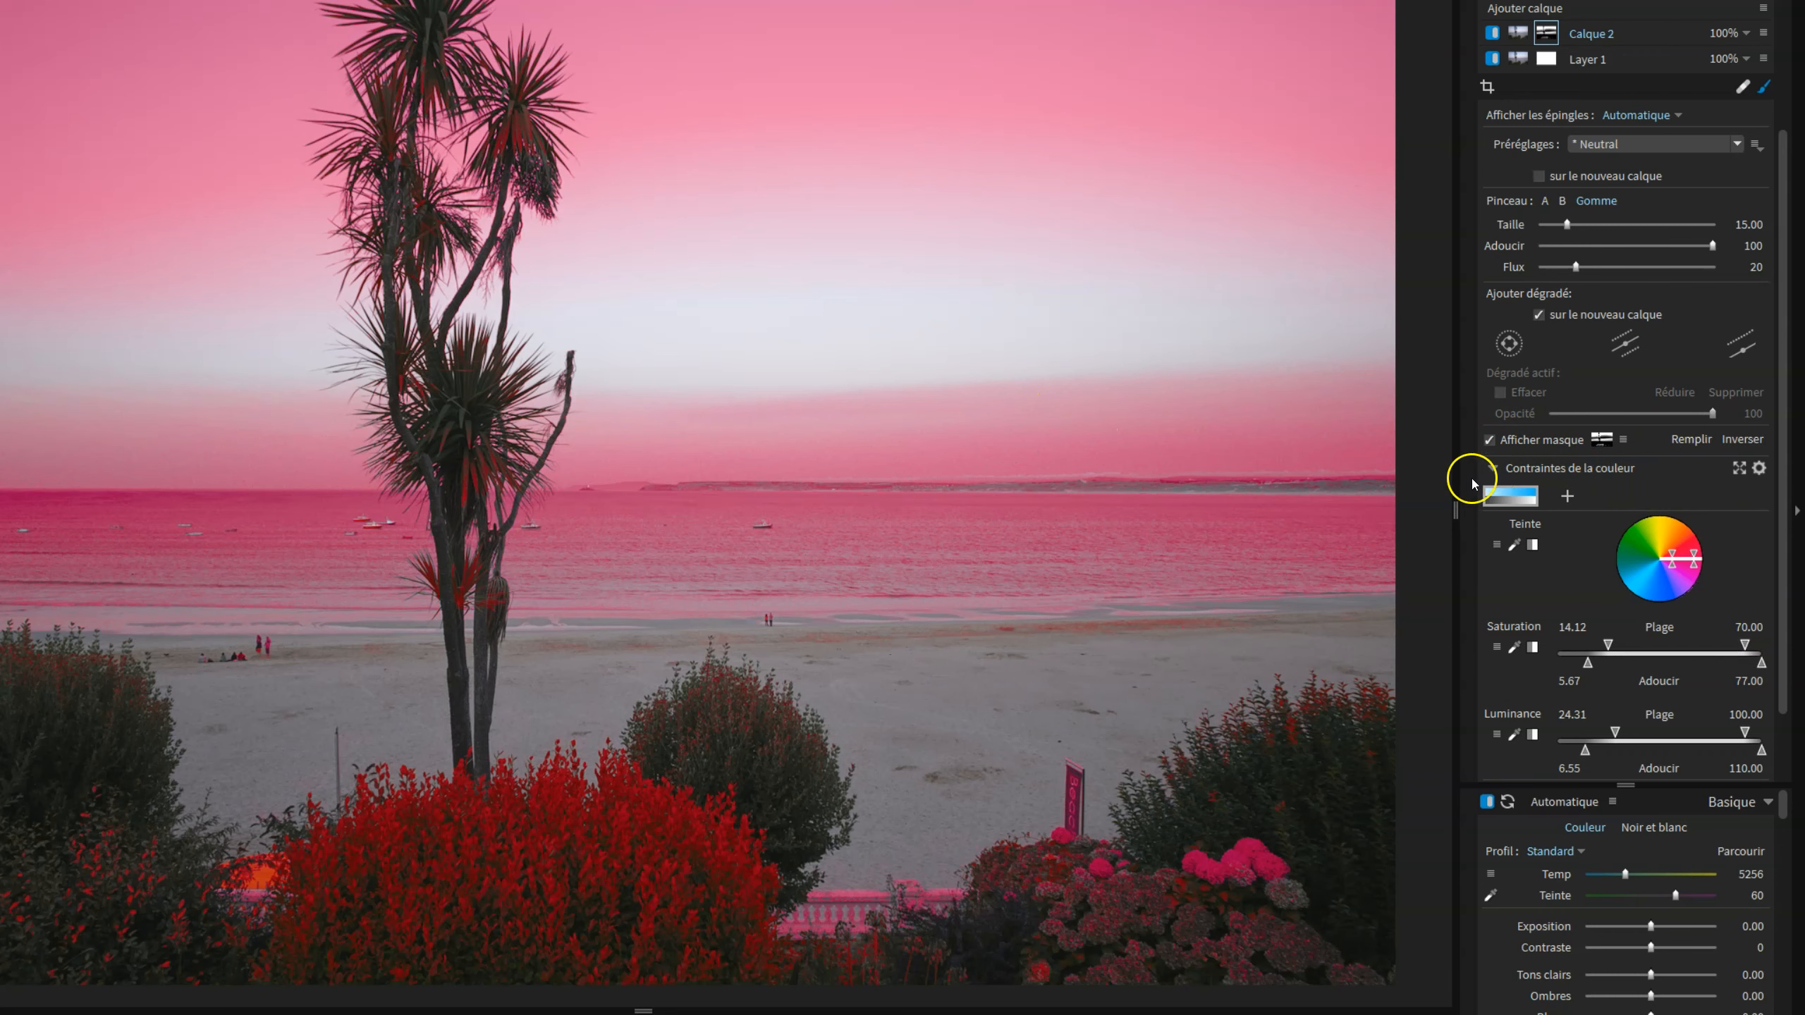
pyautogui.click(1489, 440)
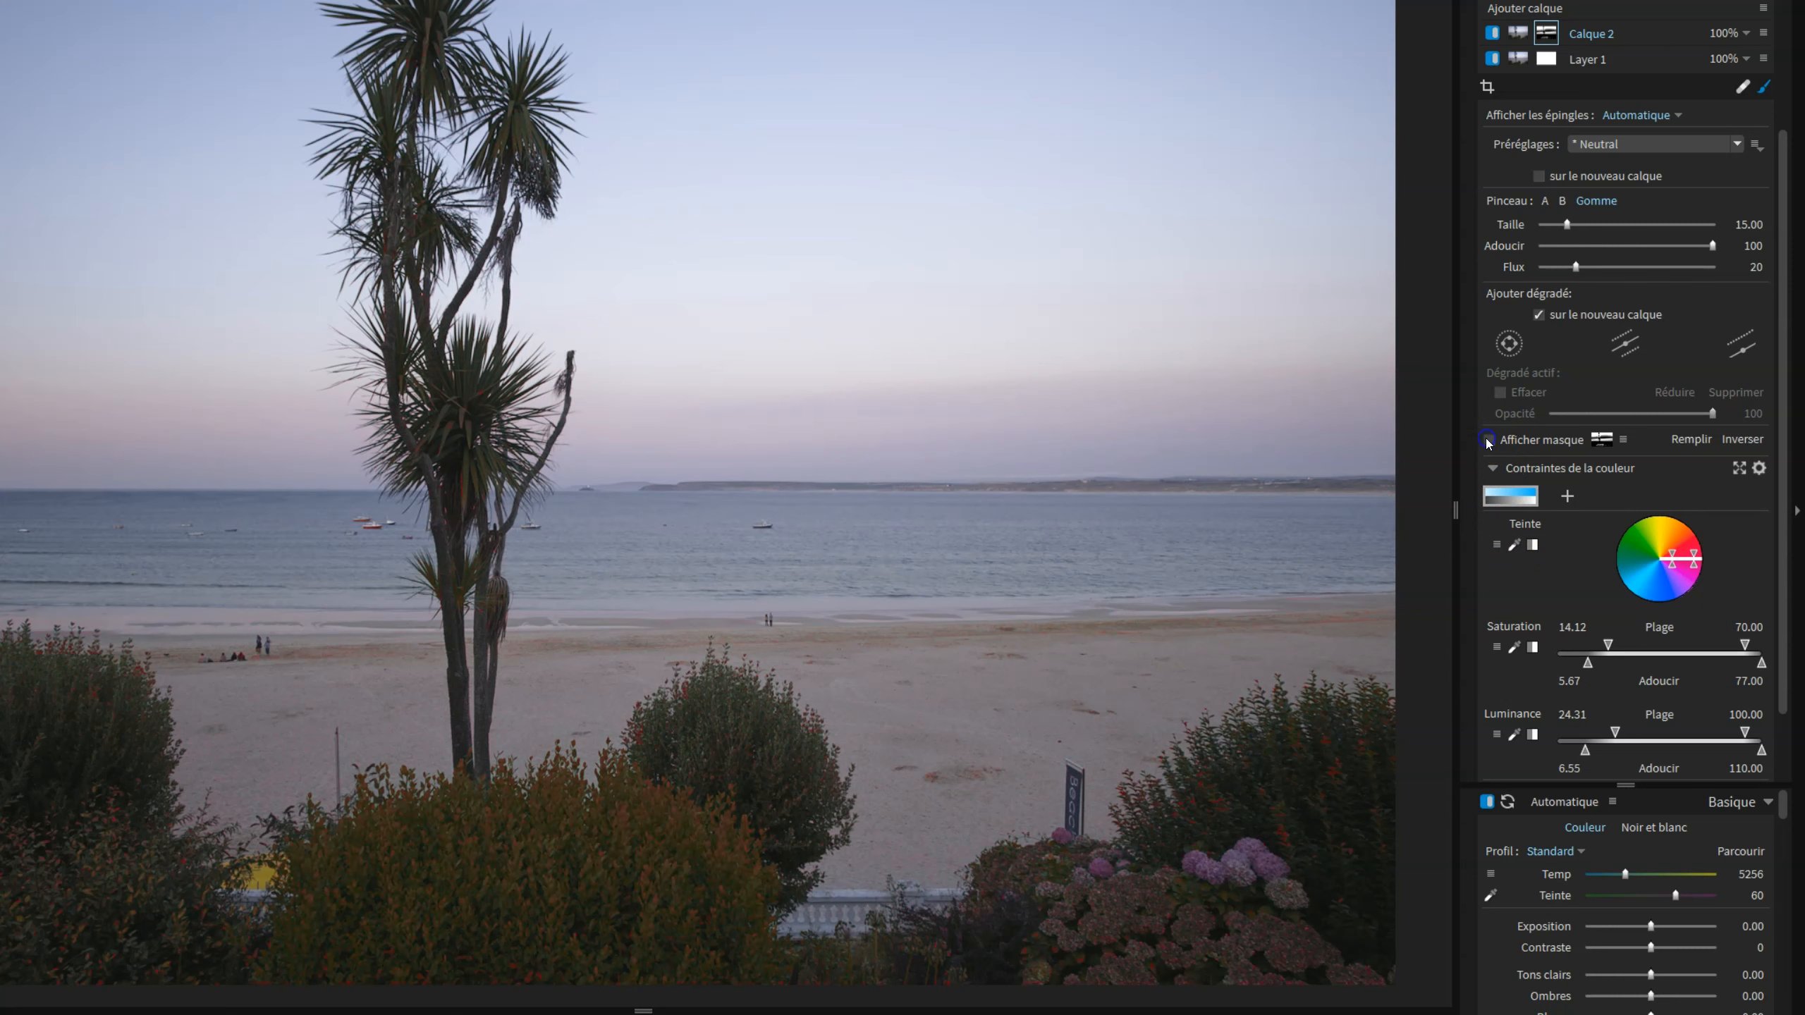
# Lower the exposure of the masked layer Calque 2 to -0.76.
pyautogui.moveTo(1650, 926); pyautogui.dragTo(1639, 928)
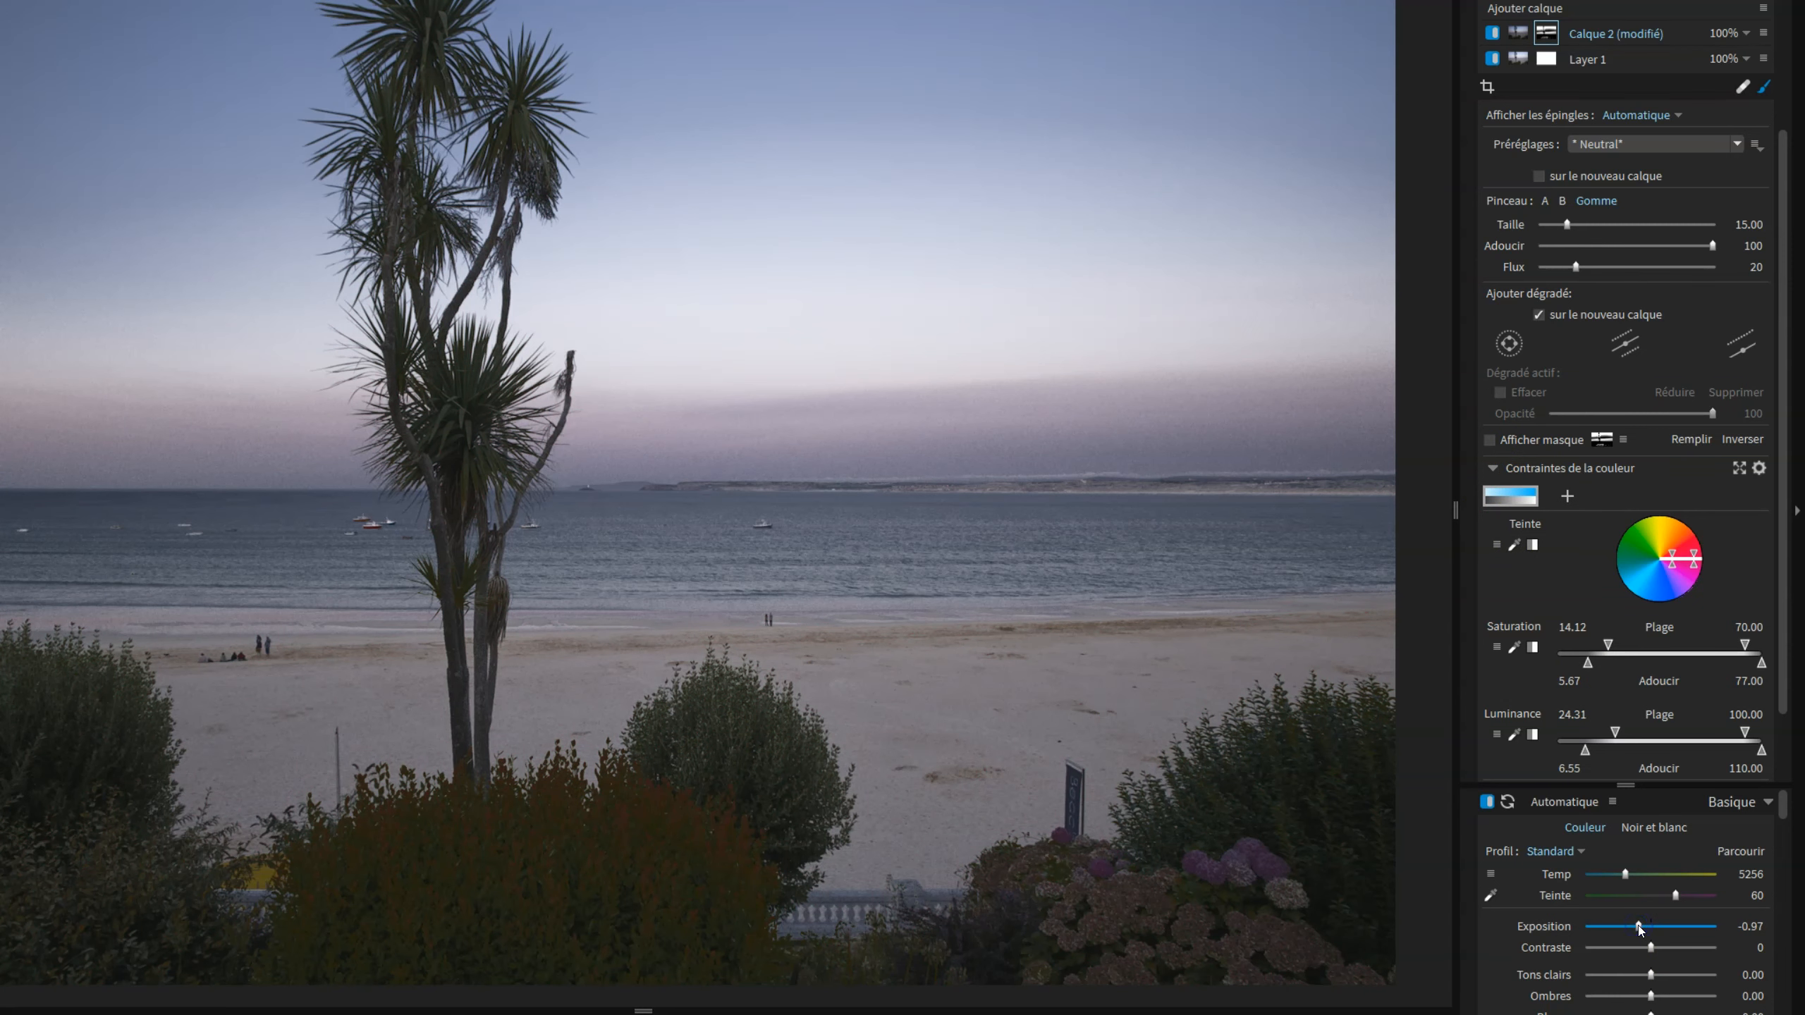
pyautogui.moveTo(1632, 926)
pyautogui.mouseDown()
pyautogui.moveTo(1667, 921)
pyautogui.moveTo(1641, 917)
pyautogui.mouseUp()
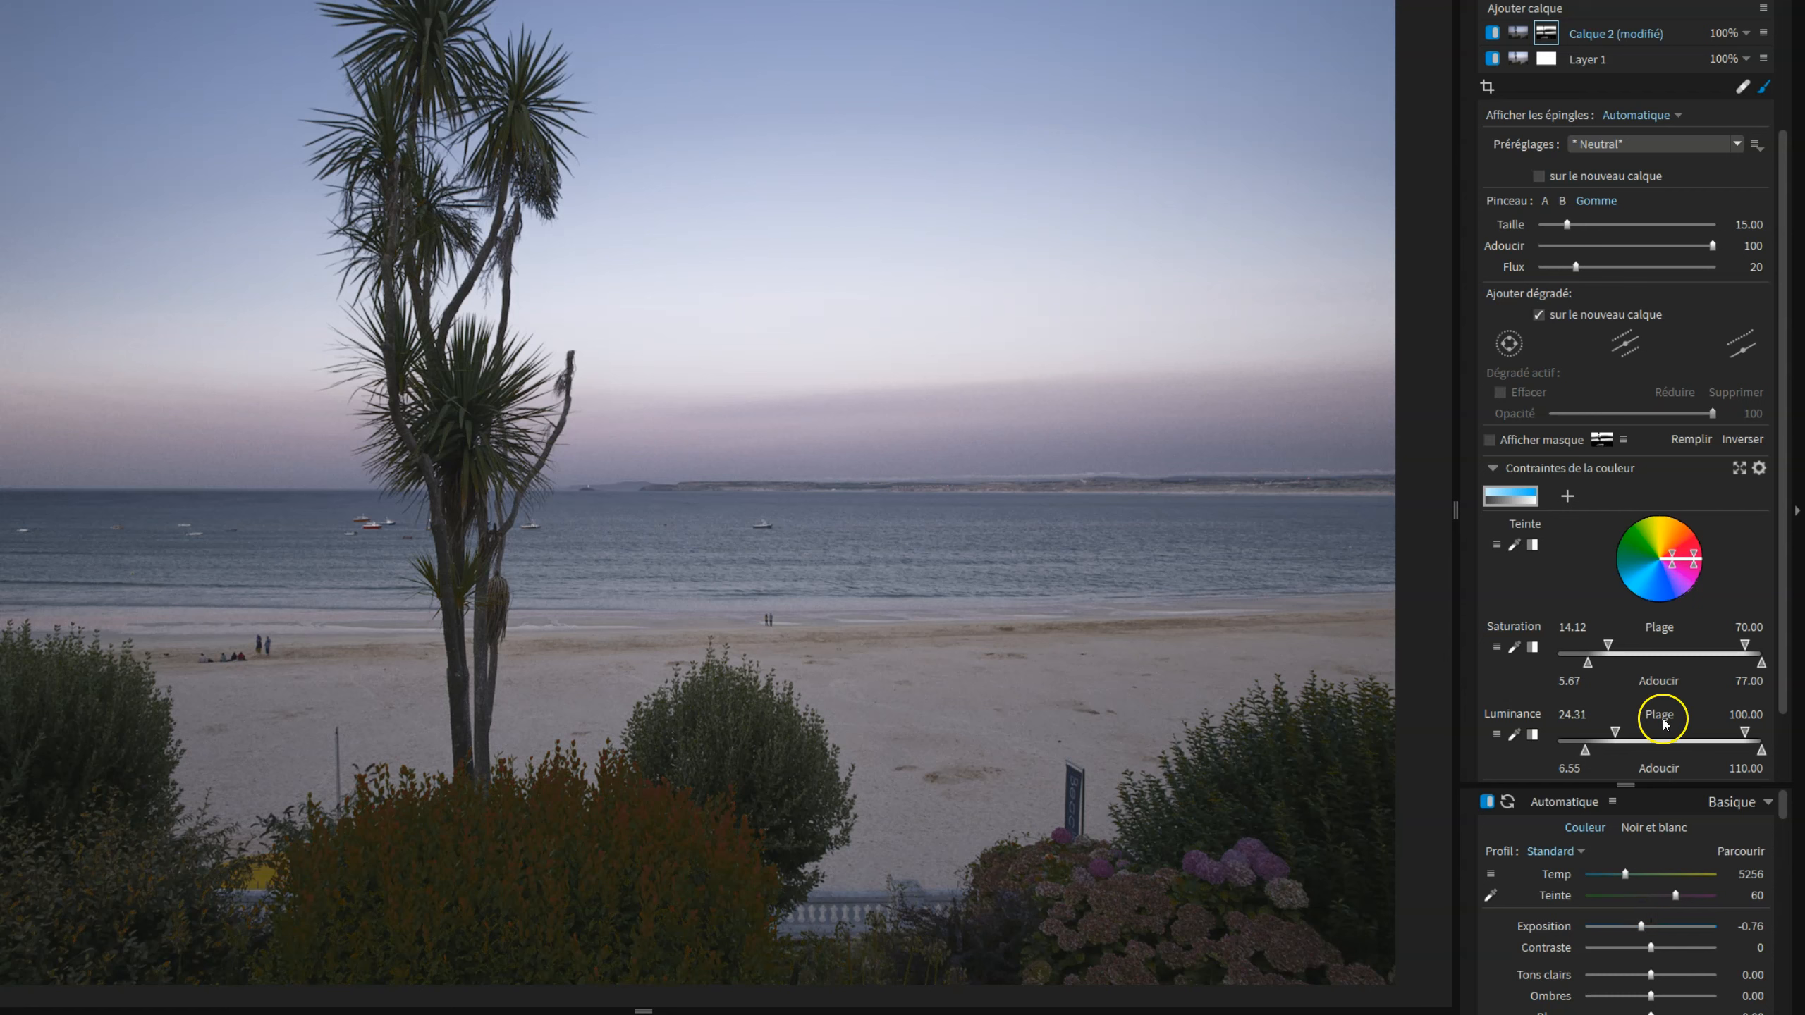
# Adjust the noise suppression and softening of the mask in the color constraints' mask options.
pyautogui.scroll(-3, 1671, 704)
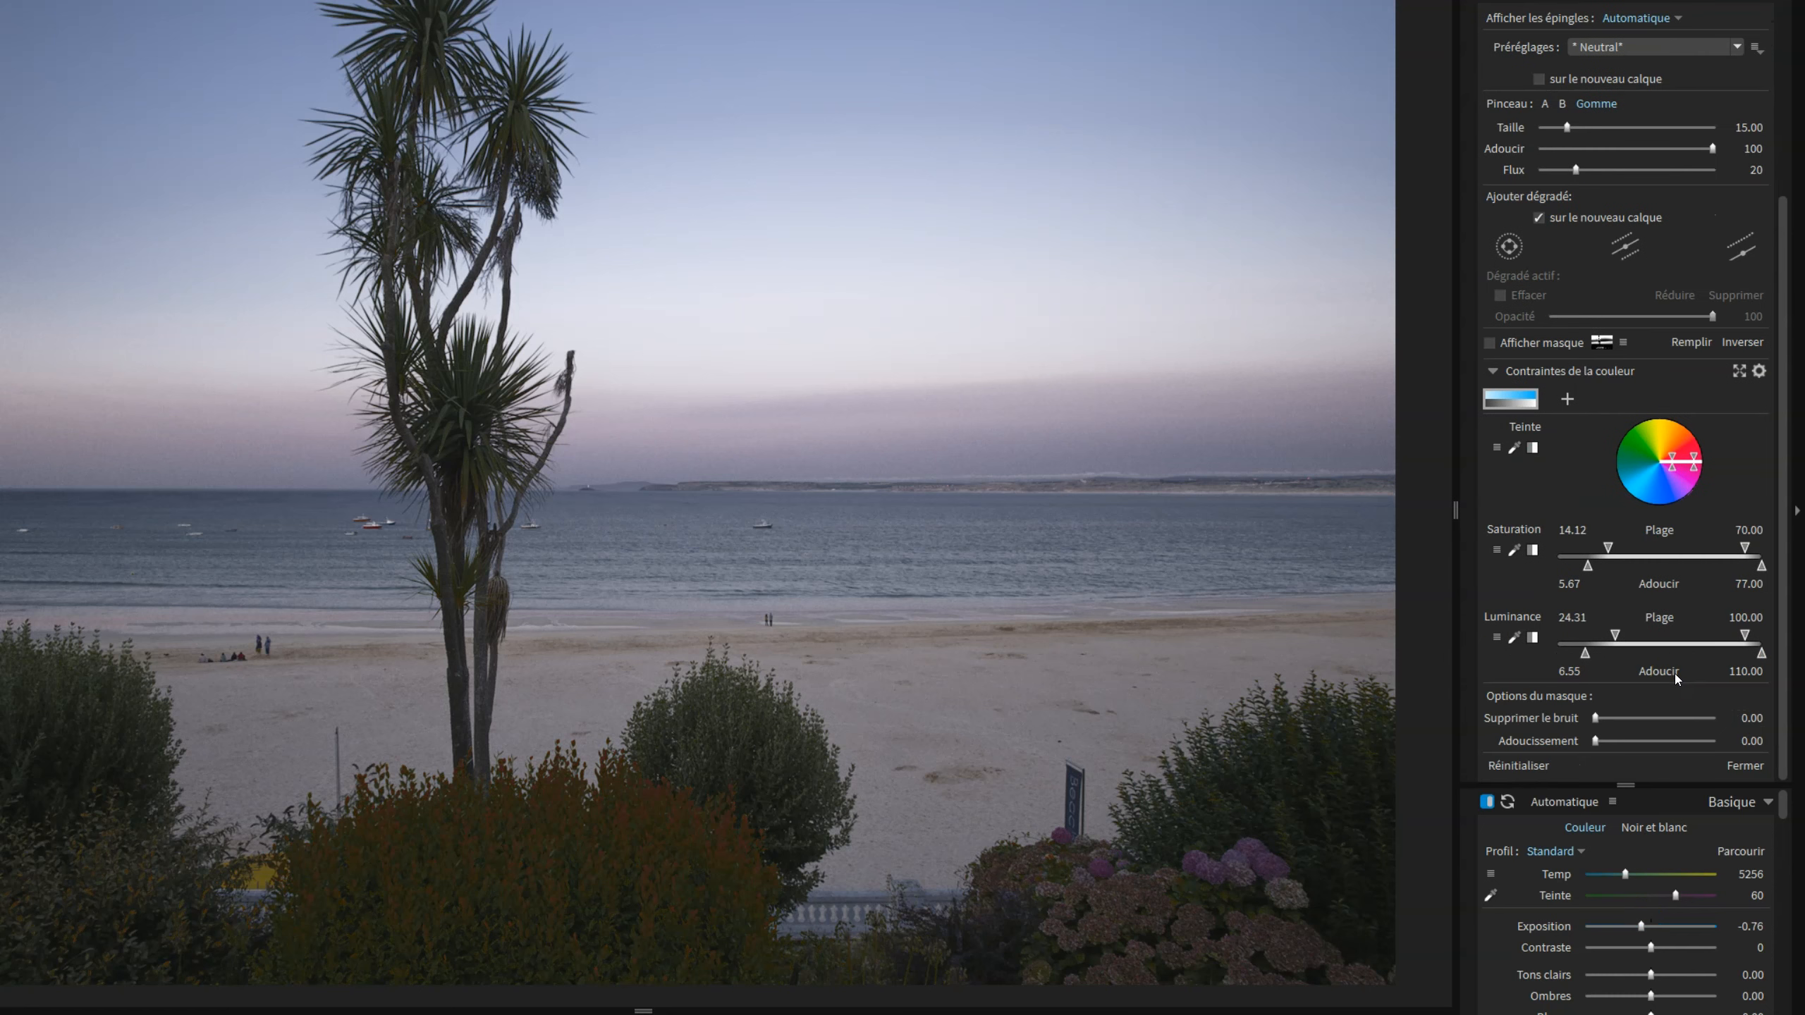
pyautogui.moveTo(1596, 717); pyautogui.dragTo(1615, 741)
pyautogui.scroll(5, 1684, 505)
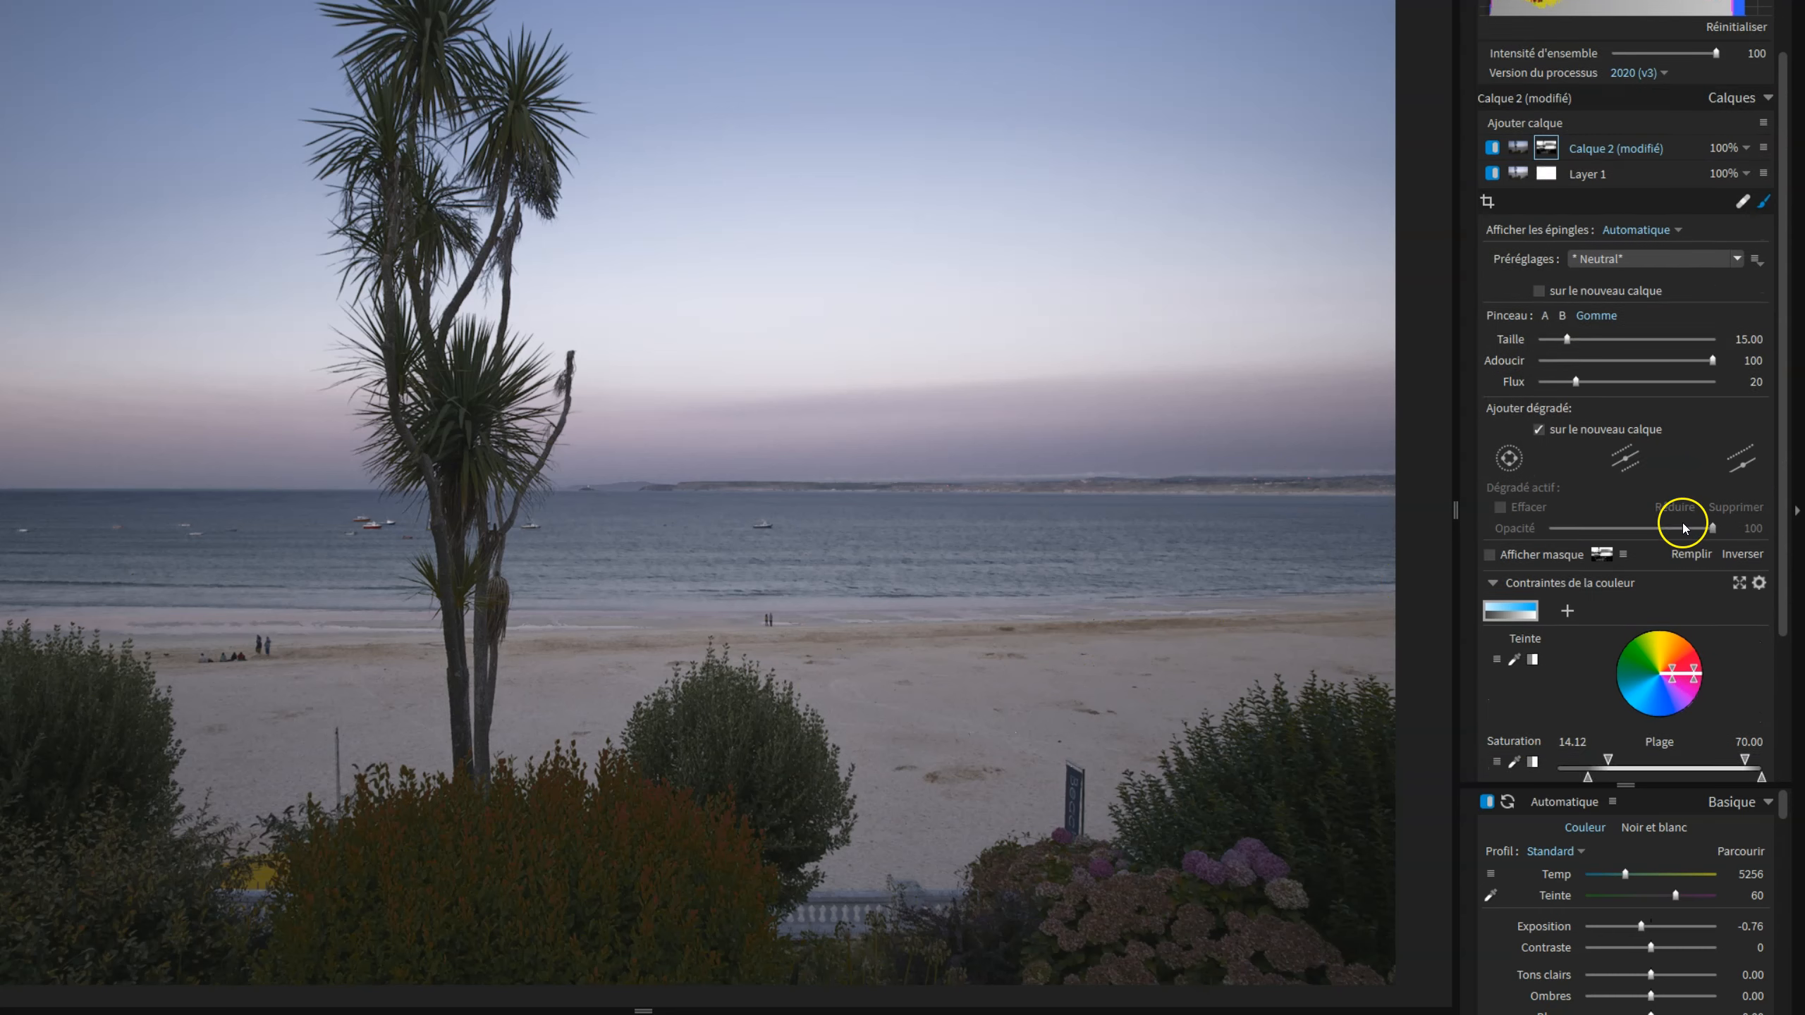
# Try a lower opacity on Calque 2 and restore it to 100.
pyautogui.click(1726, 352)
pyautogui.moveTo(1718, 385); pyautogui.dragTo(1490, 386)
pyautogui.moveTo(1727, 385); pyautogui.dragTo(1788, 384)
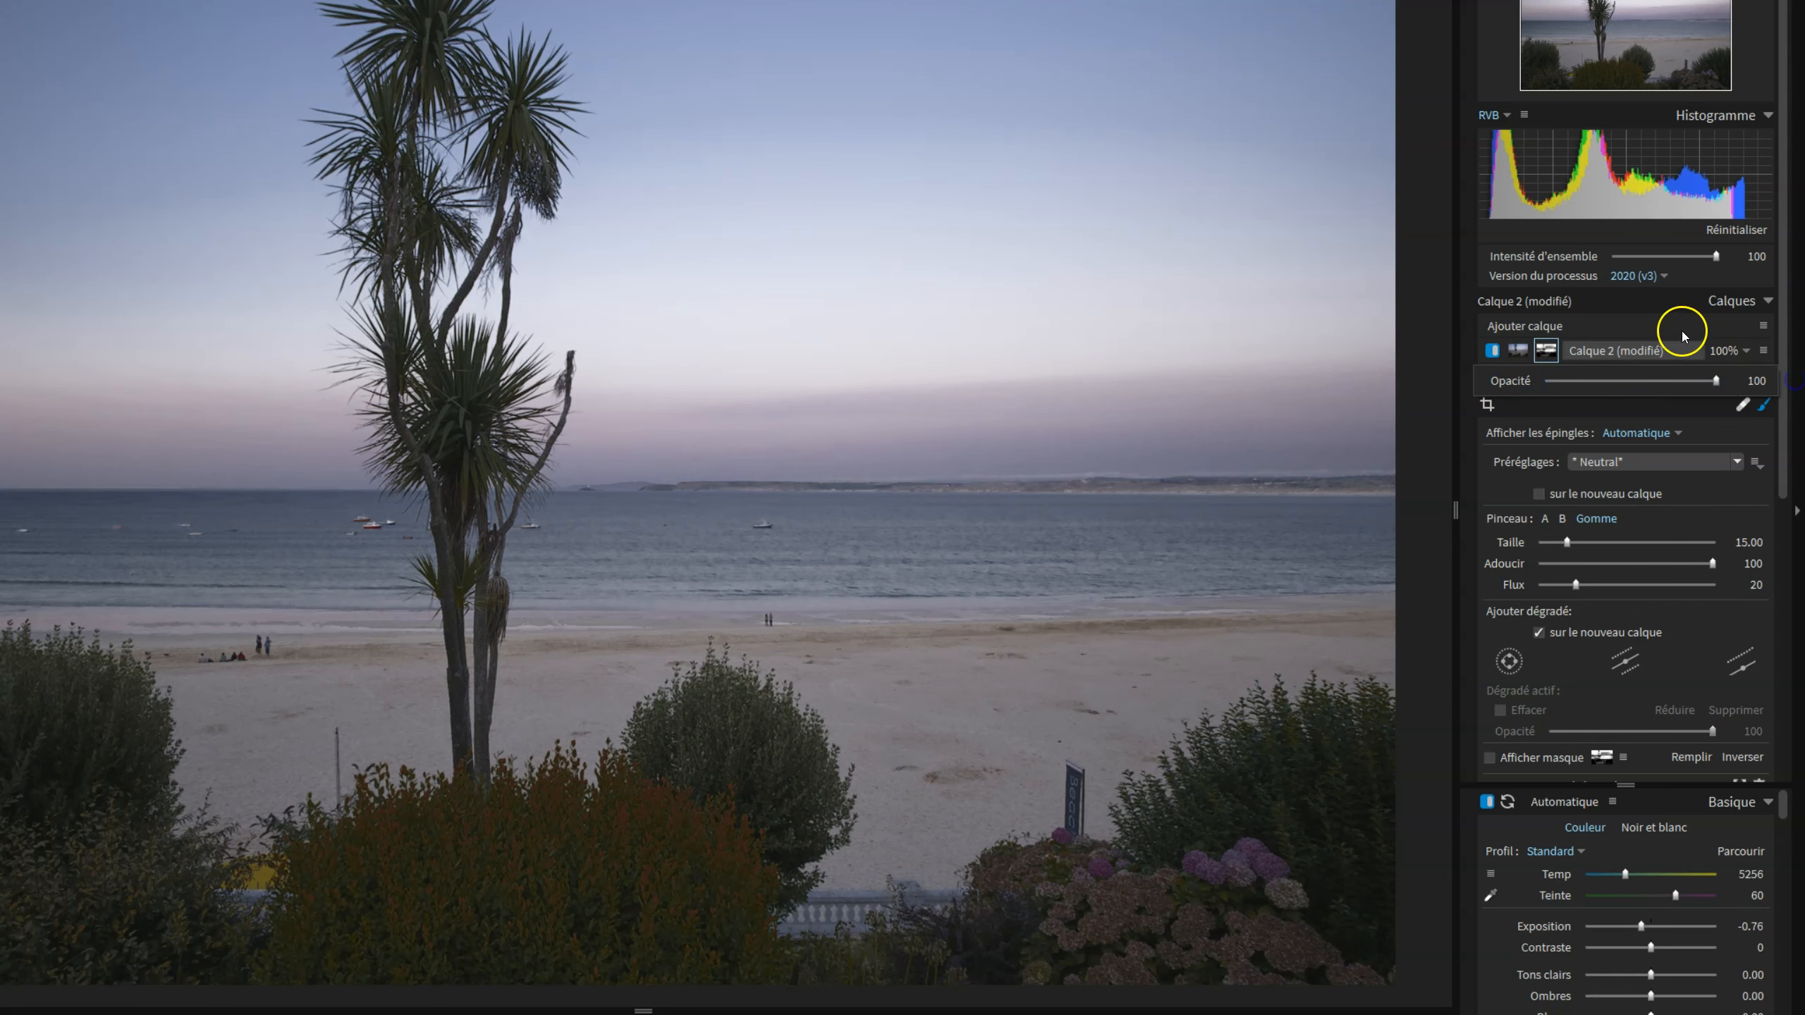
pyautogui.click(1493, 351)
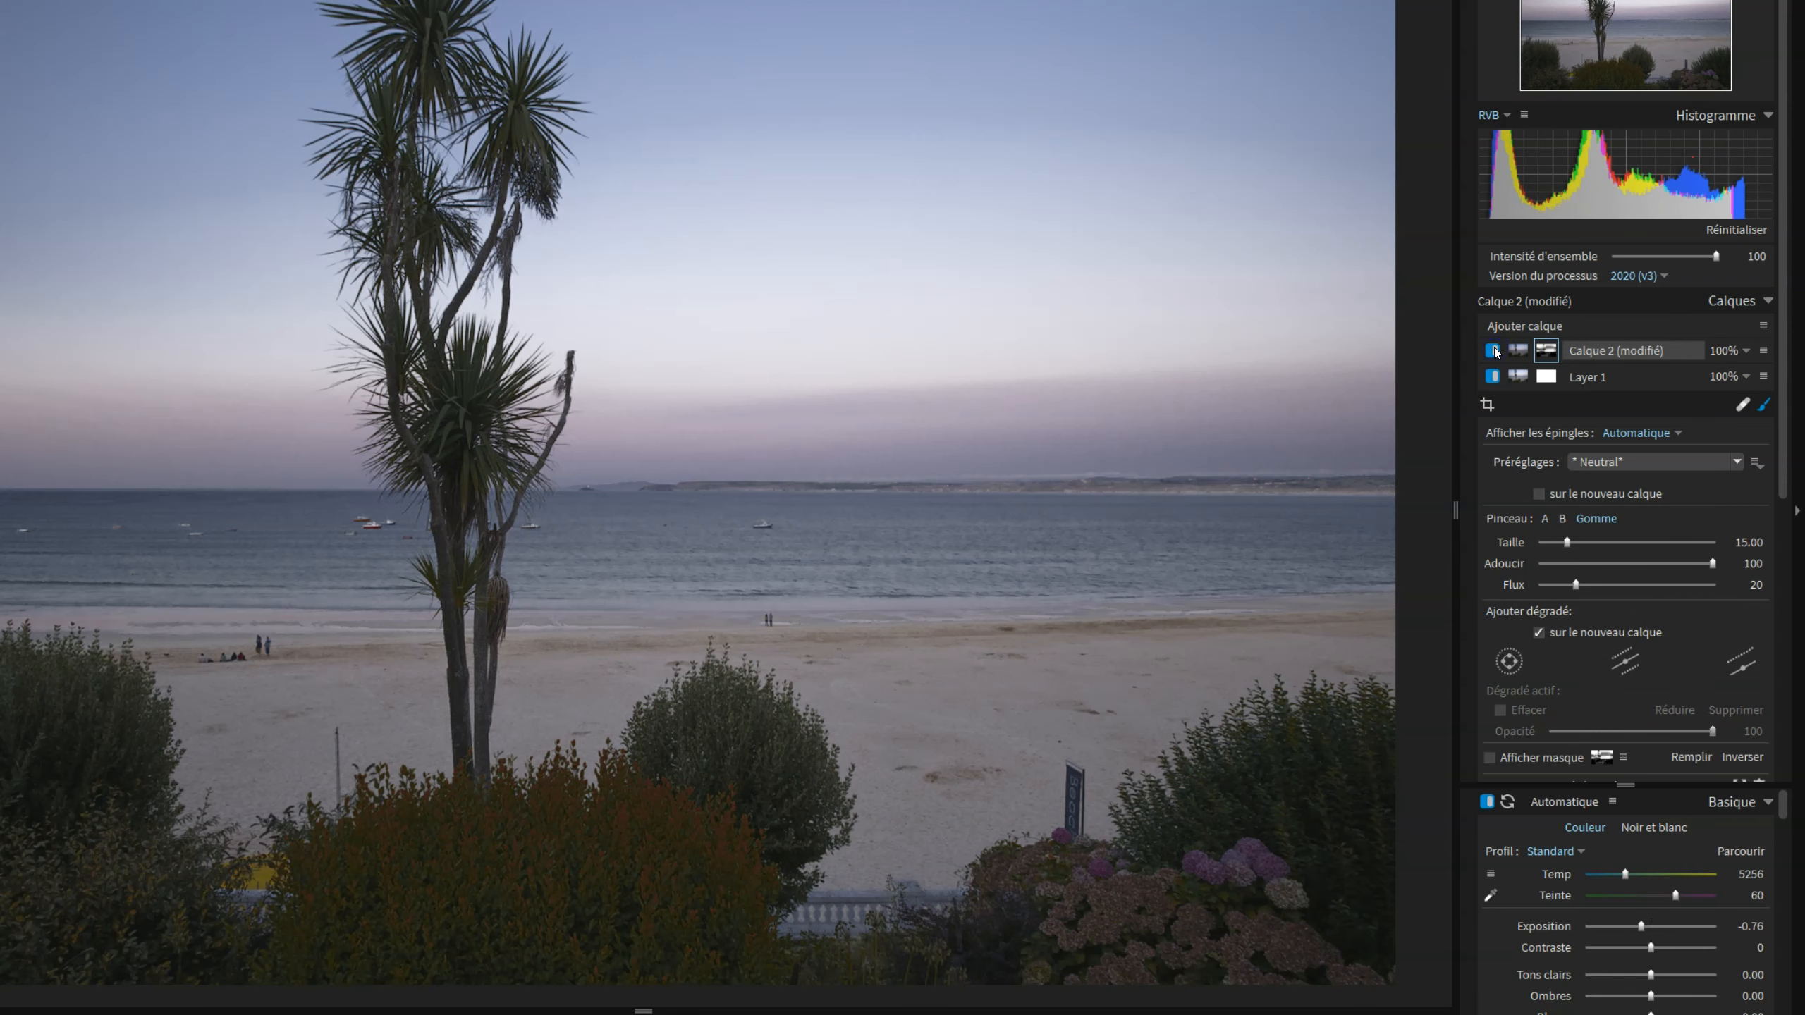
# Toggle the visibility of Calque 2 to compare the photo with and without its adjustments, leaving the layer hidden.
pyautogui.click(1494, 350)
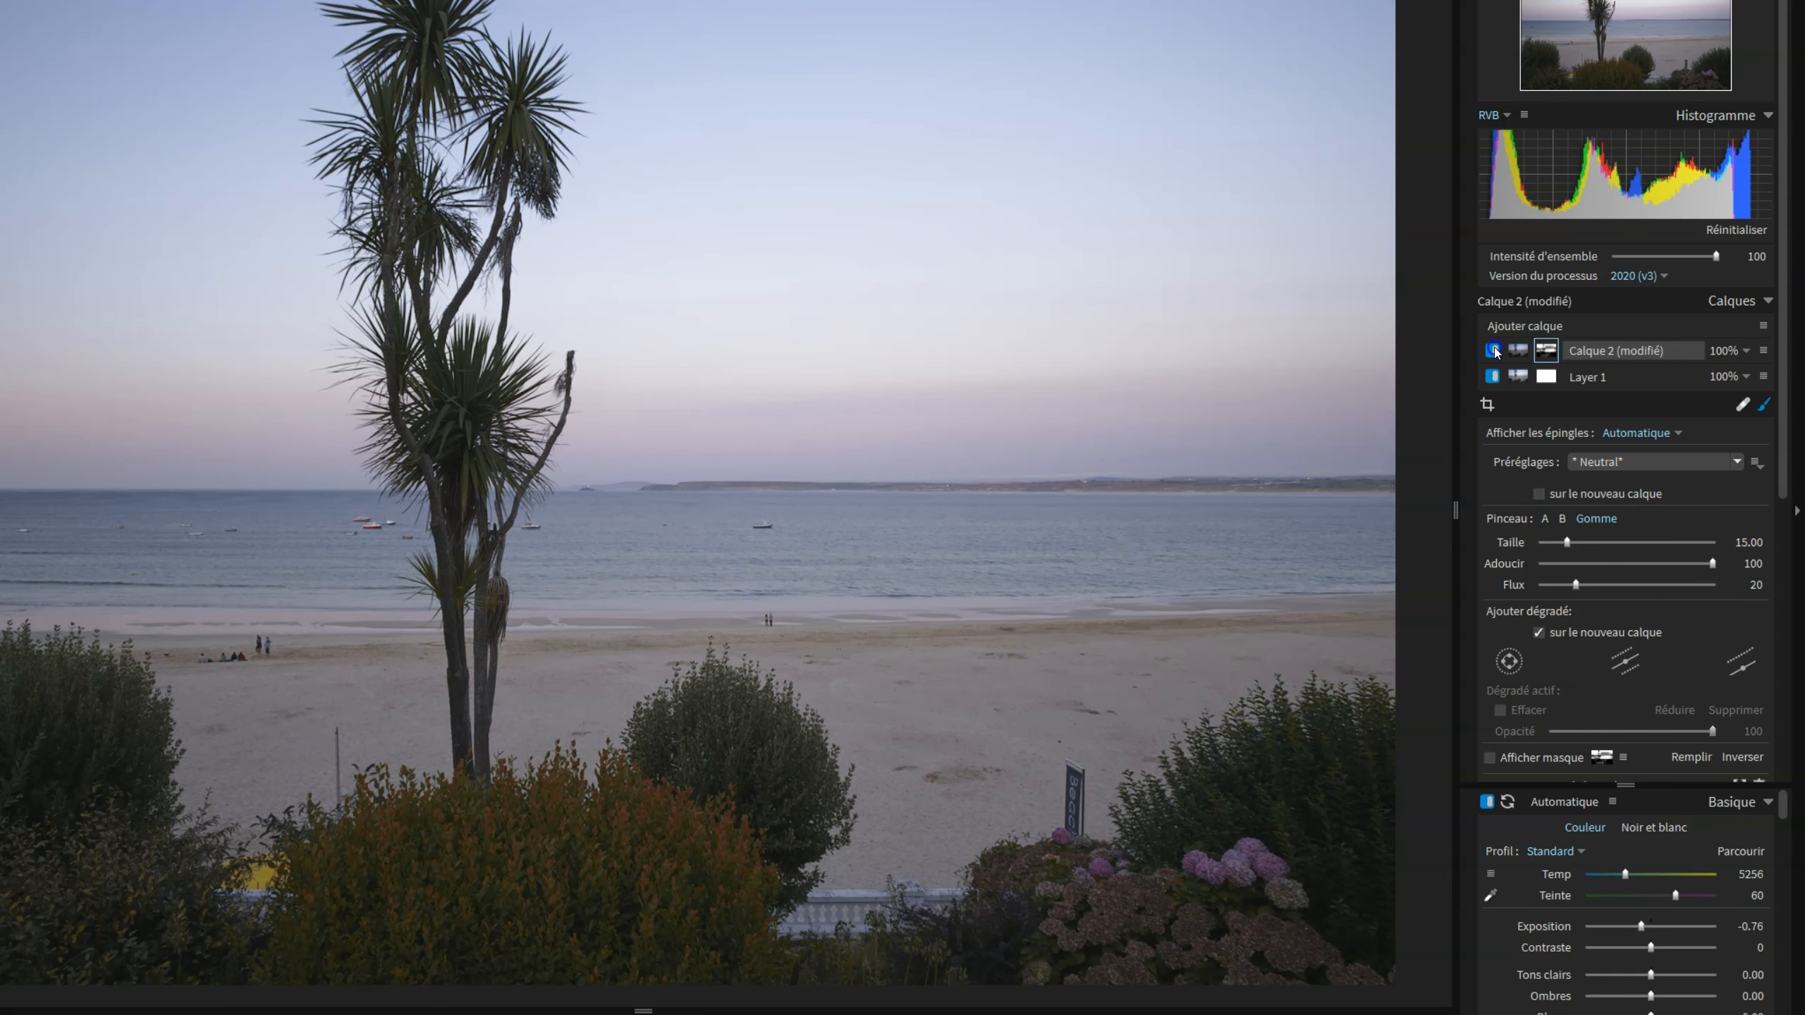
pyautogui.click(1494, 351)
pyautogui.click(1494, 350)
# Bring up the list of layer commands for Calque 2, such as copy, insert, reset, rename, duplicate and delete.
pyautogui.rightClick(1495, 352)
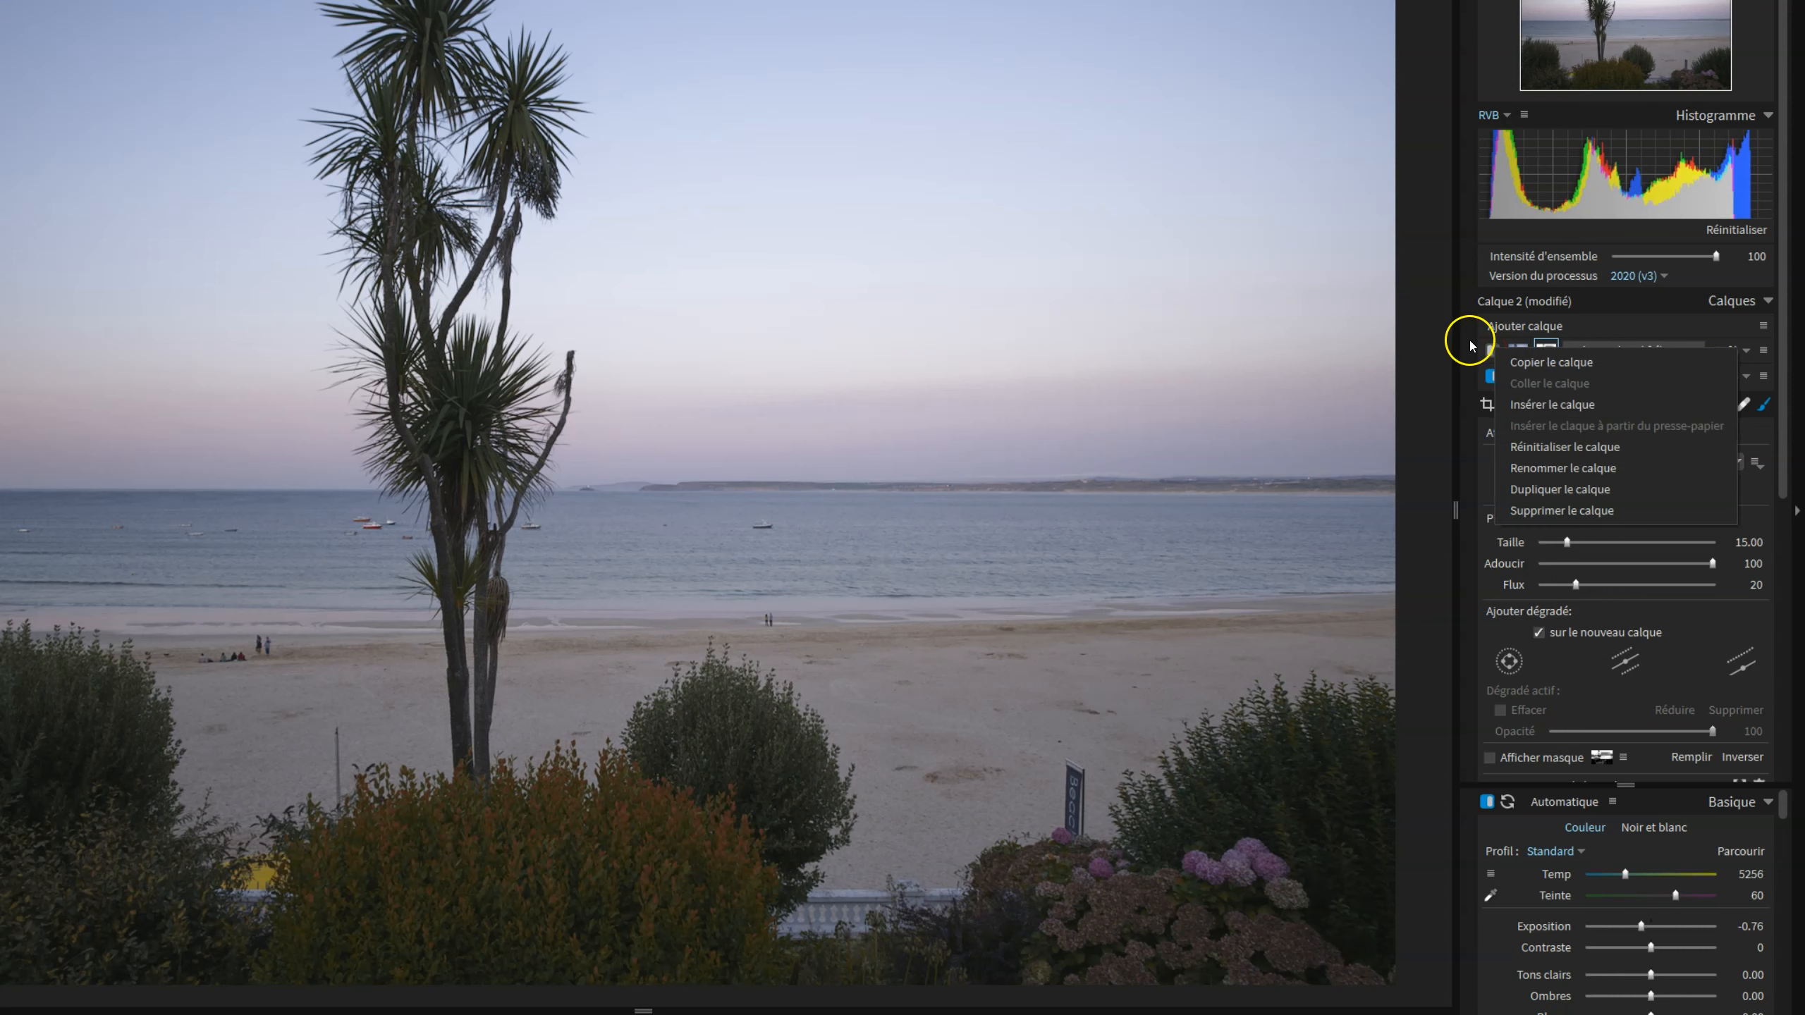
pyautogui.click(1470, 347)
pyautogui.rightClick(1498, 351)
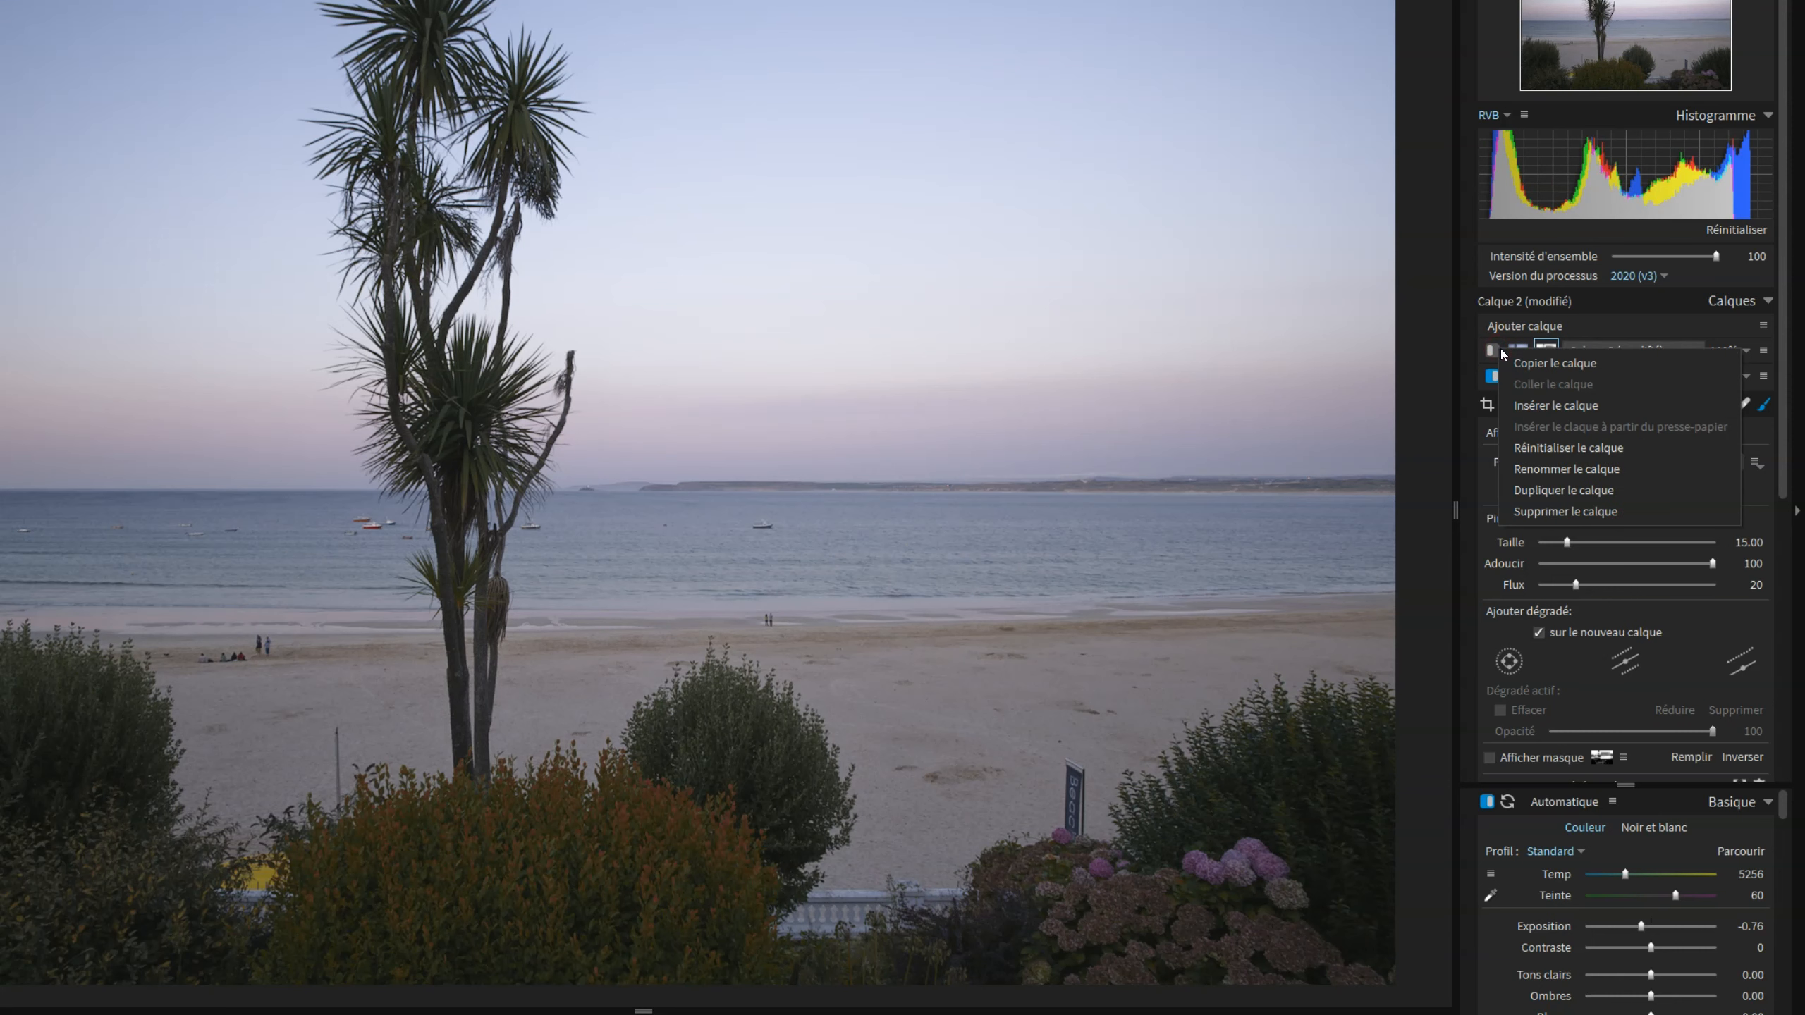